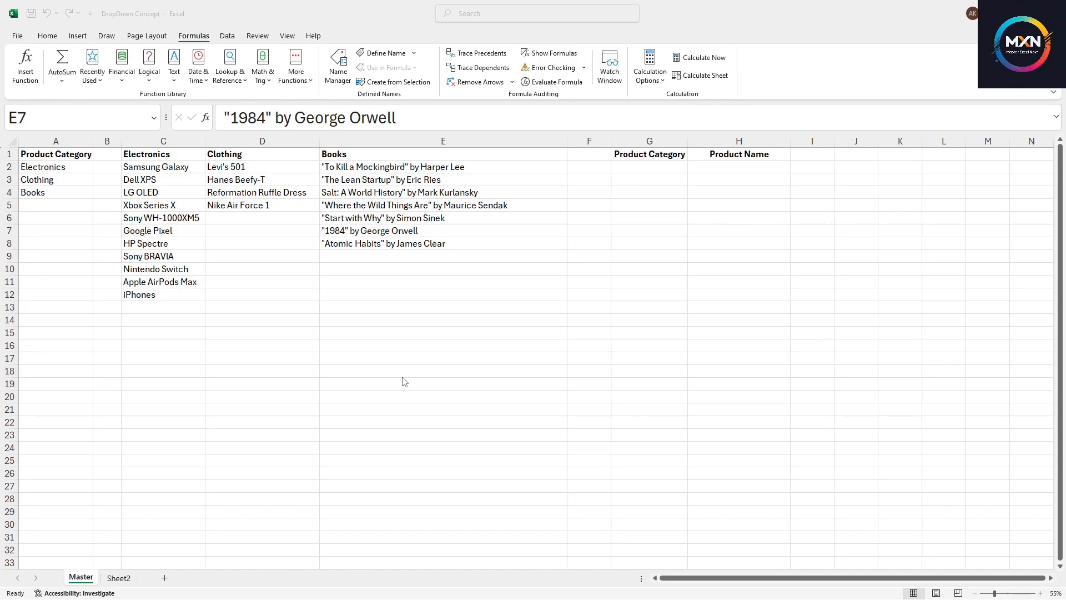
{"action": "left_click", "coordinate": [403, 312]}
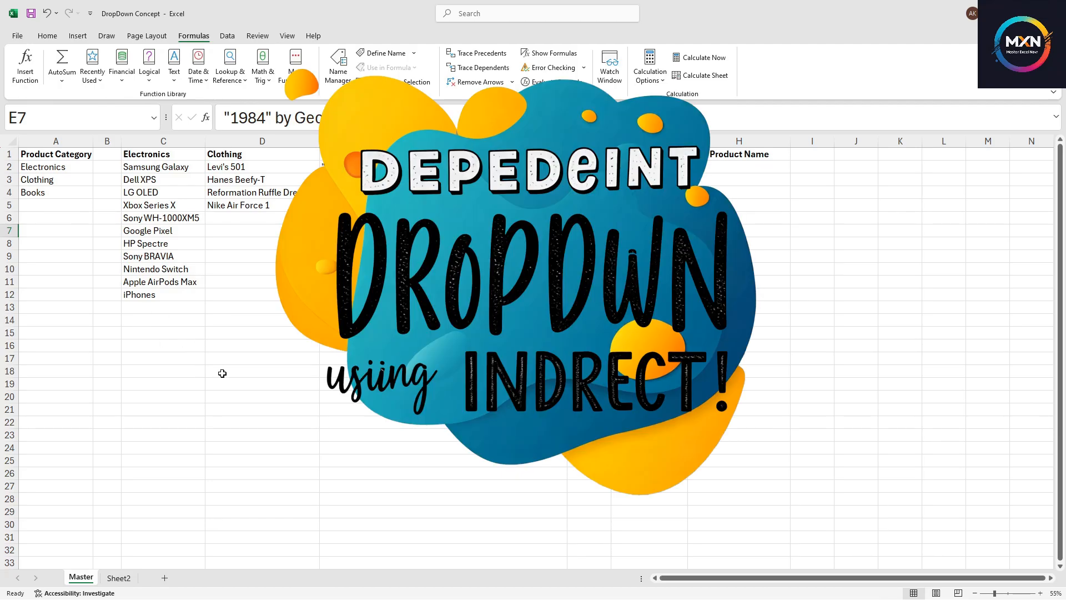
{"action": "left_click", "coordinate": [387, 343]}
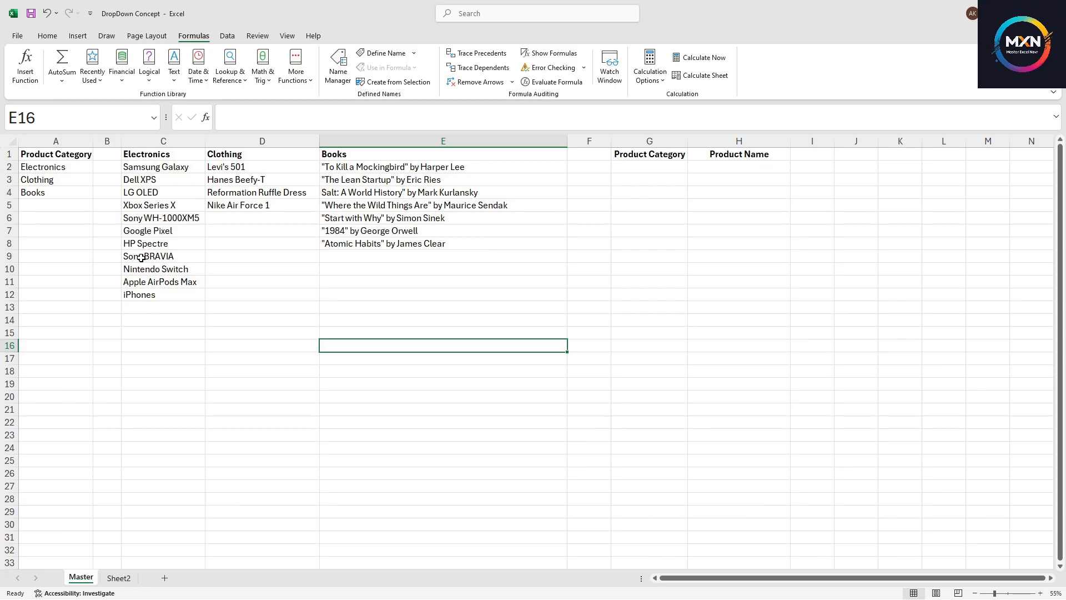
Examine the product category list and the Electronics, Clothing and Books item columns
{"action": "left_click_drag", "start_coordinate": [48, 156], "coordinate": [44, 188]}
{"action": "left_click", "coordinate": [161, 169]}
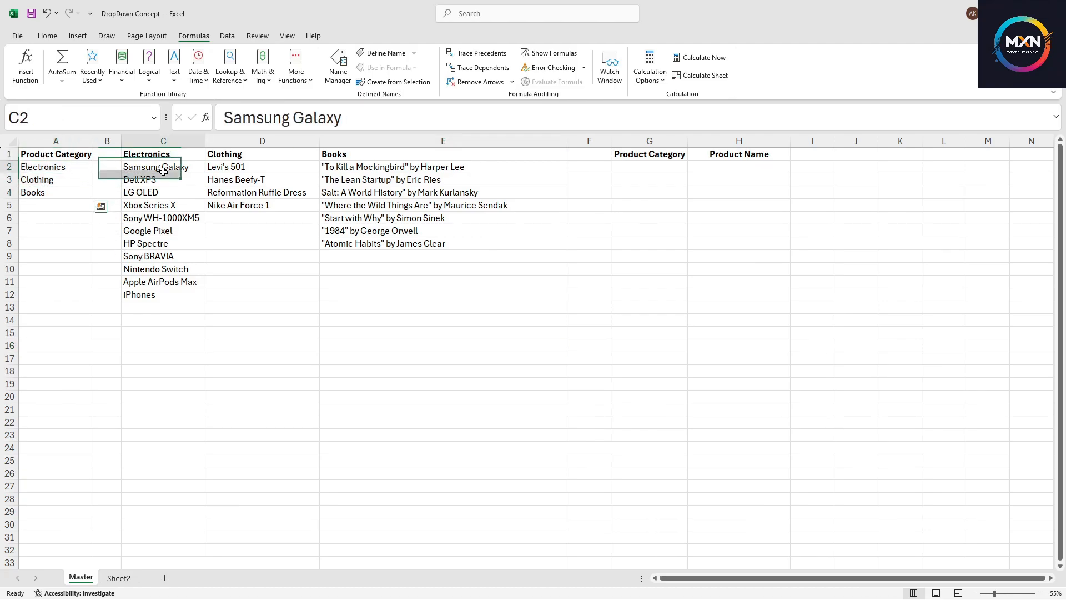
{"action": "left_click_drag", "start_coordinate": [153, 153], "coordinate": [335, 296]}
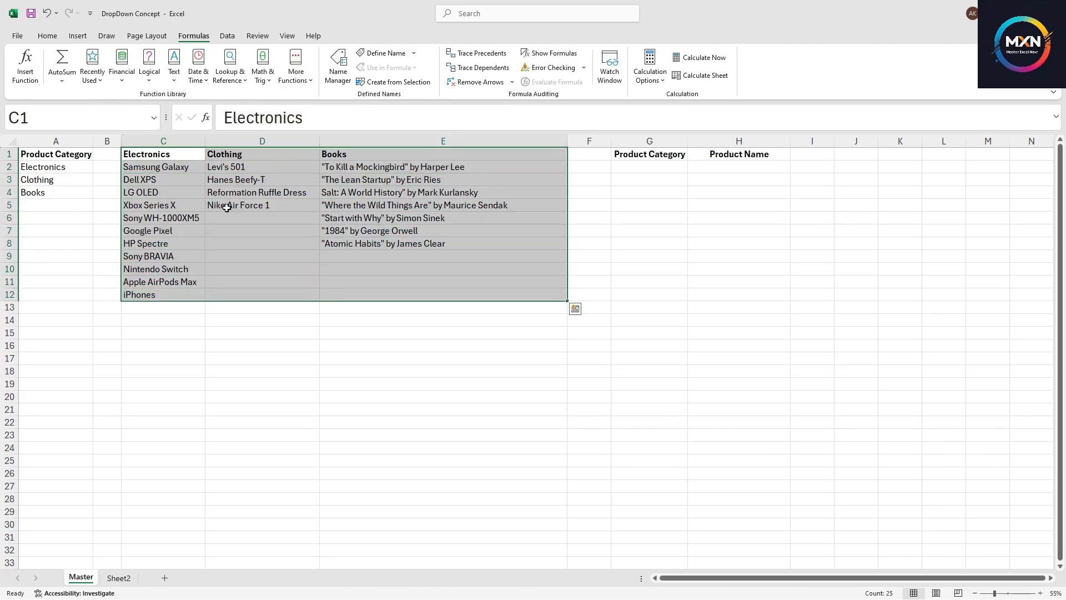
{"action": "left_click", "coordinate": [226, 206]}
{"action": "left_click", "coordinate": [168, 205]}
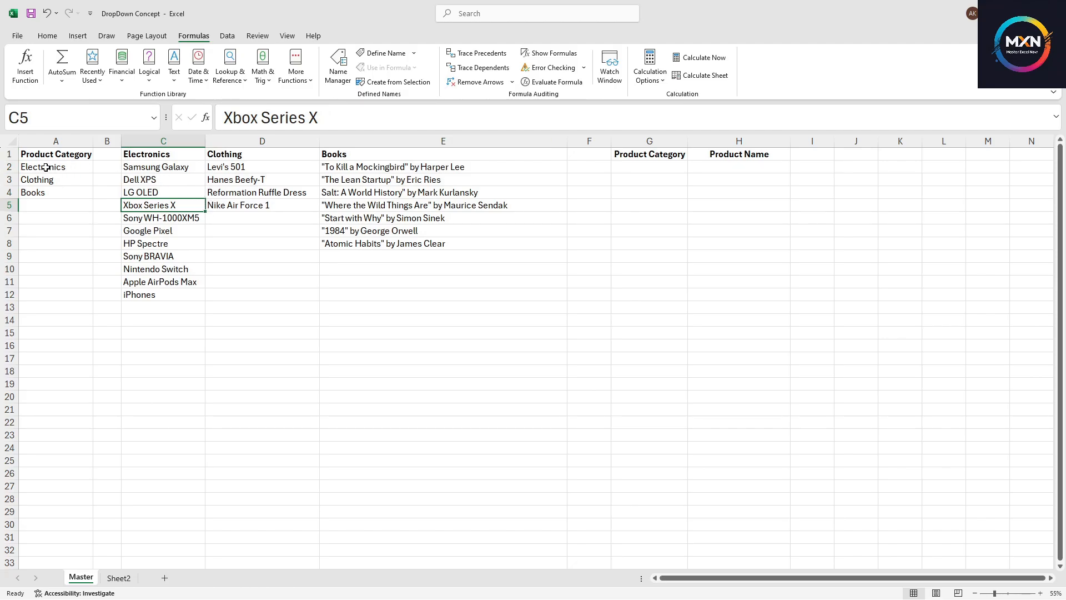
{"action": "left_click_drag", "start_coordinate": [47, 167], "coordinate": [42, 191]}
{"action": "left_click_drag", "start_coordinate": [136, 167], "coordinate": [153, 339]}
{"action": "left_click", "coordinate": [170, 206]}
Name the category range A2:A4 as Productcategory
{"action": "left_click_drag", "start_coordinate": [46, 166], "coordinate": [48, 190]}
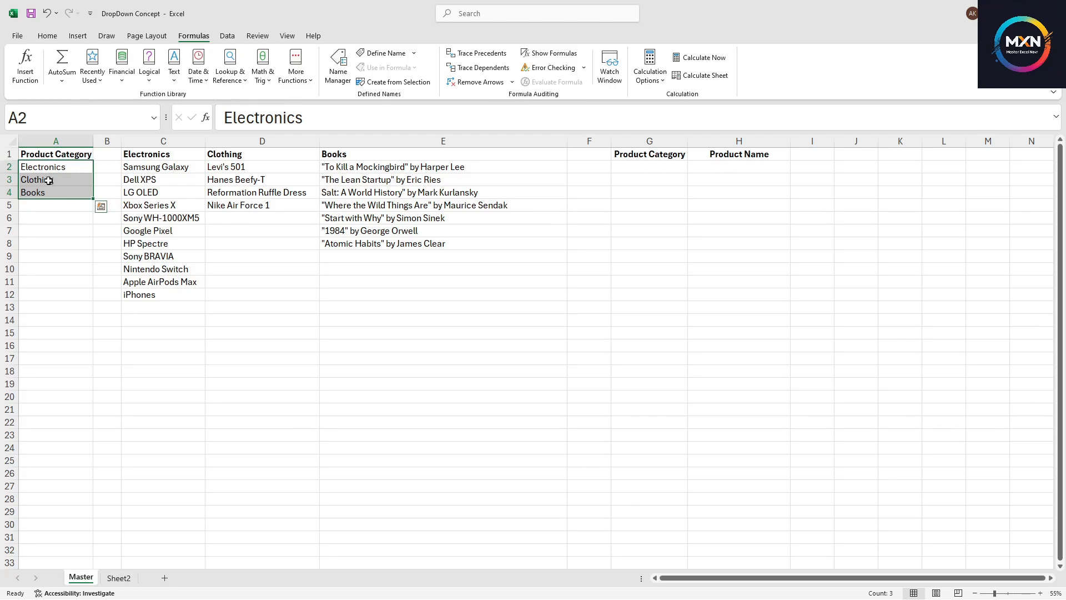
{"action": "left_click", "coordinate": [47, 115]}
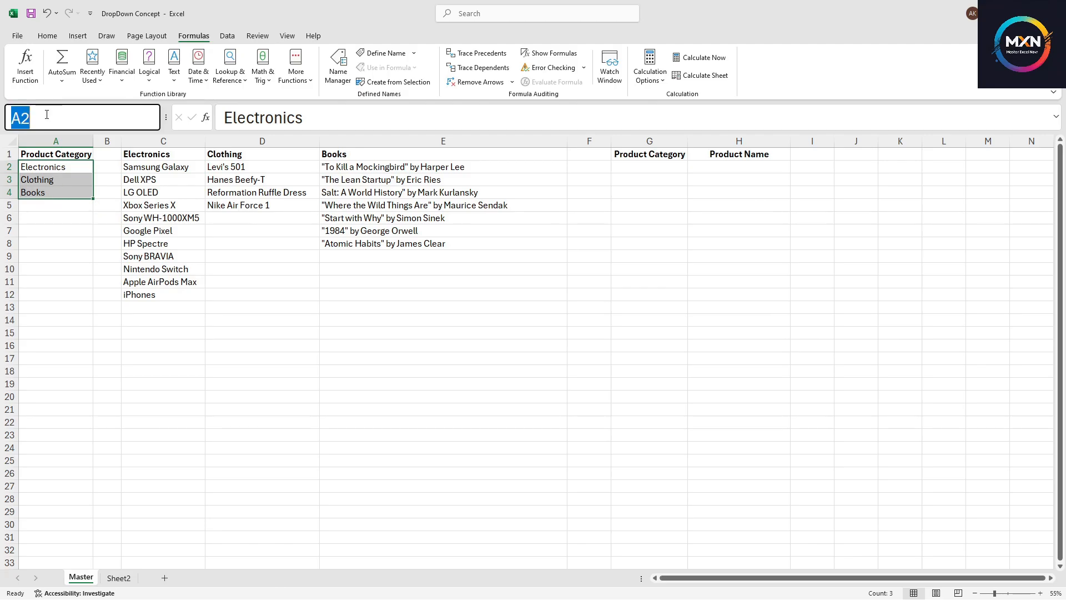
{"action": "type", "text": "Productcategory"}
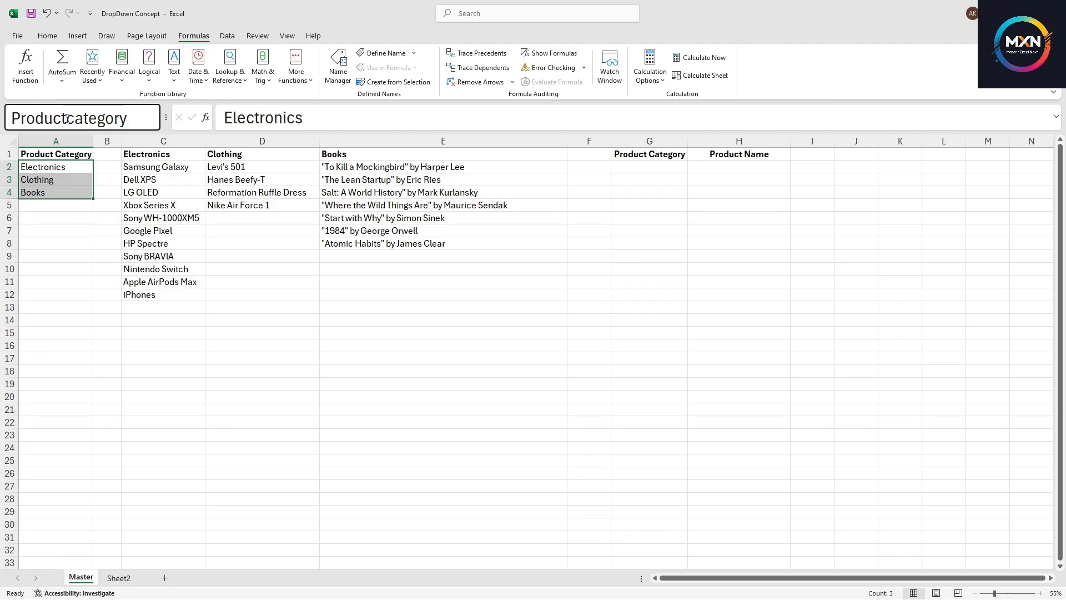
{"action": "left_click", "coordinate": [66, 118]}
{"action": "type", "text": "_"}
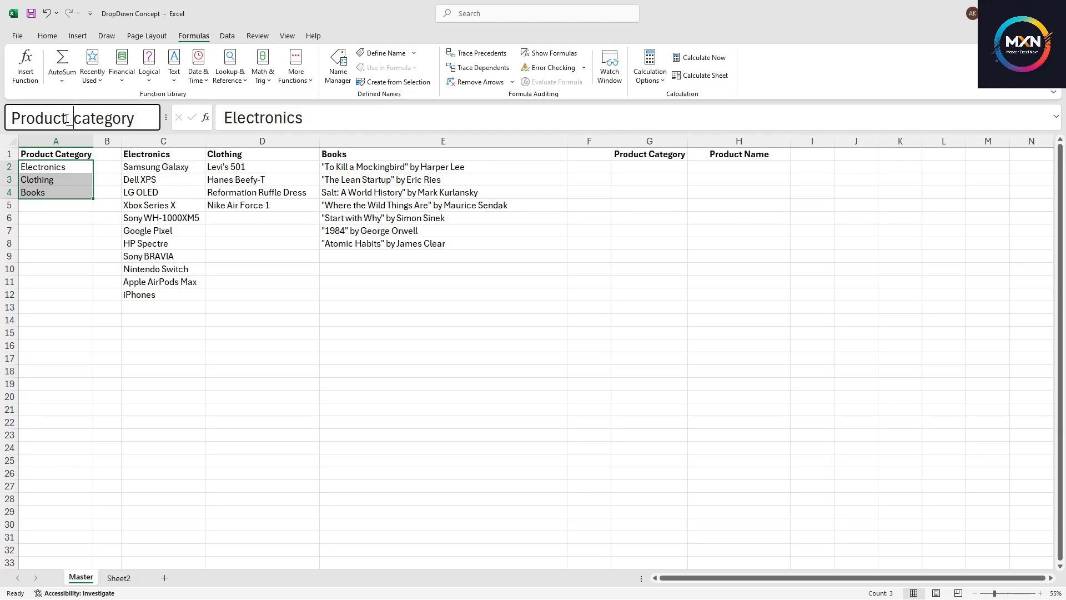
{"action": "key", "text": "BackSpace"}
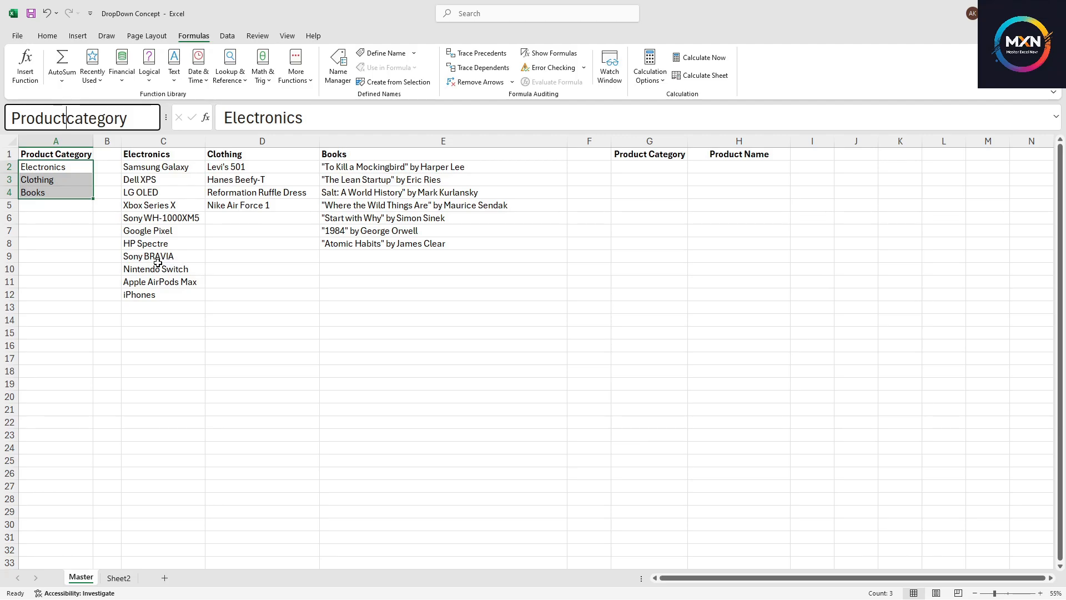
{"action": "key", "text": "Return"}
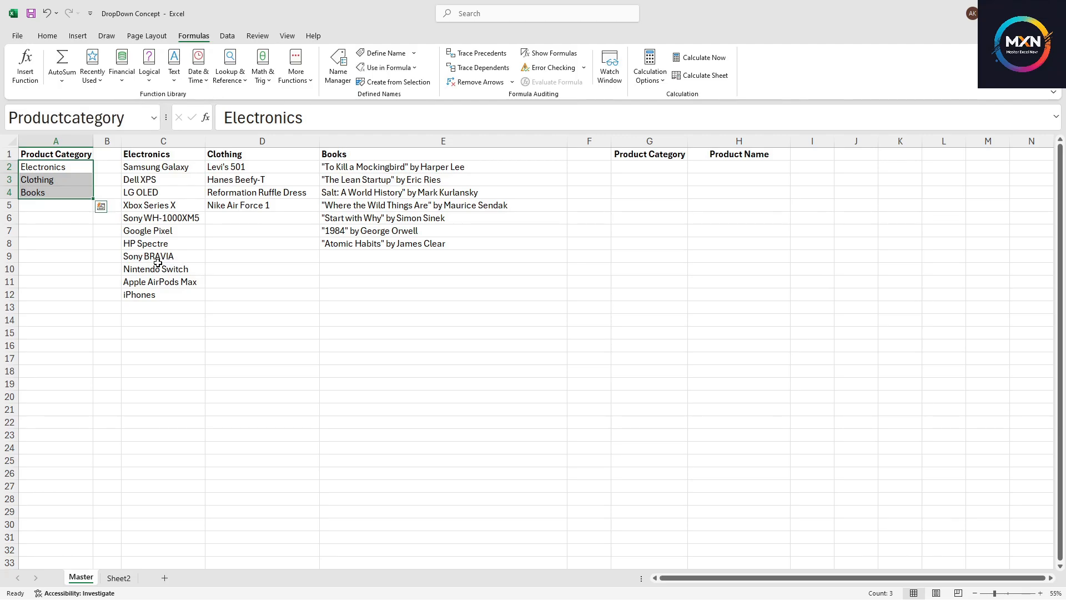
Name the Electronics items range C2:C12 as Electronics
{"action": "left_click", "coordinate": [126, 256]}
{"action": "left_click", "coordinate": [153, 181]}
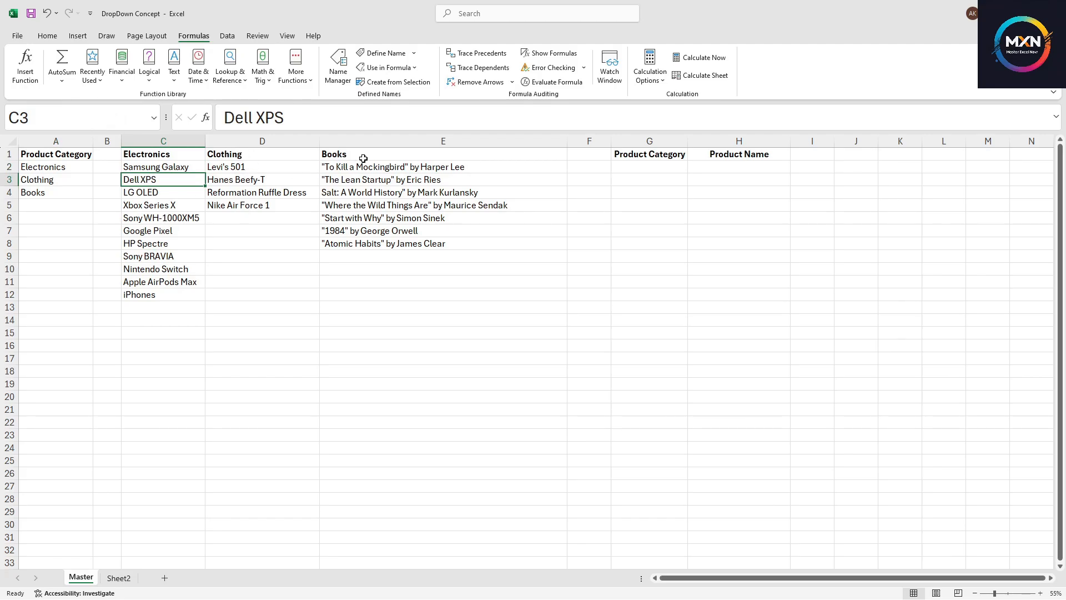
{"action": "left_click_drag", "start_coordinate": [160, 167], "coordinate": [161, 294]}
{"action": "left_click", "coordinate": [52, 118]}
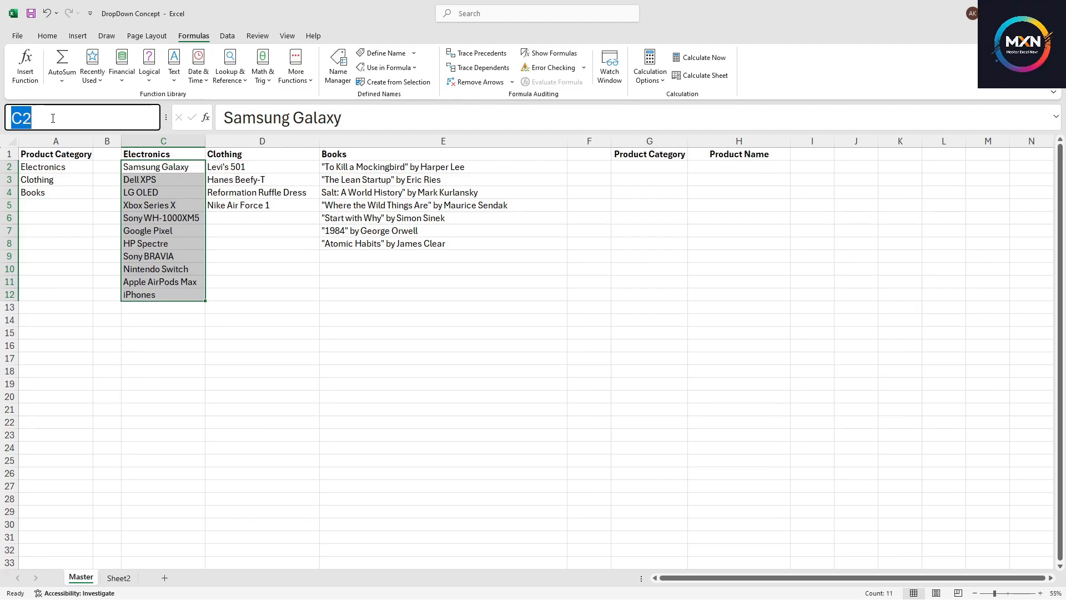
{"action": "type", "text": "Ele"}
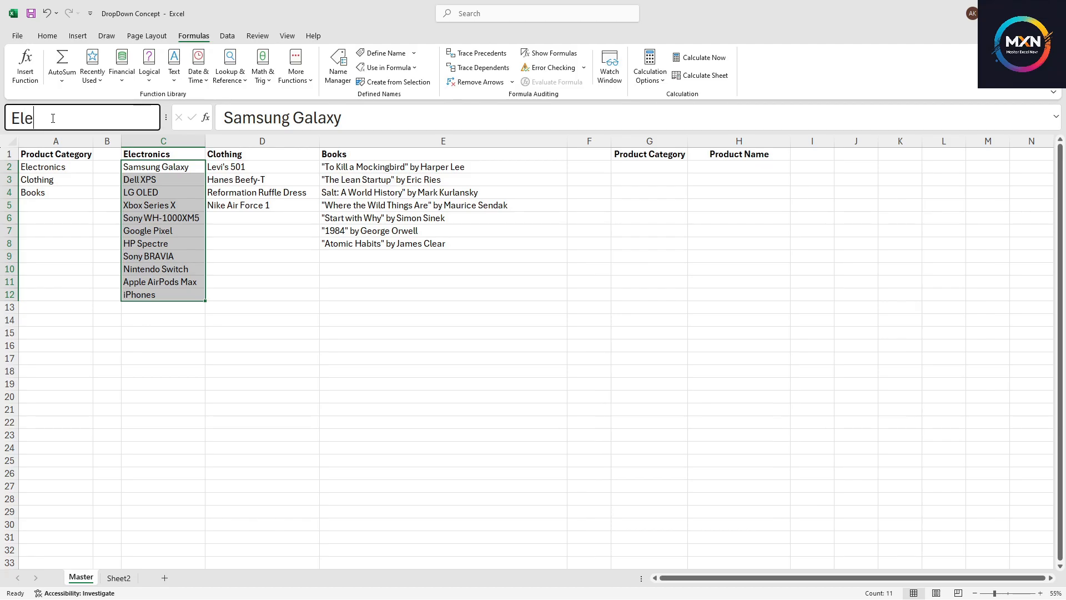
{"action": "type", "text": "ctronics"}
{"action": "key", "text": "Return"}
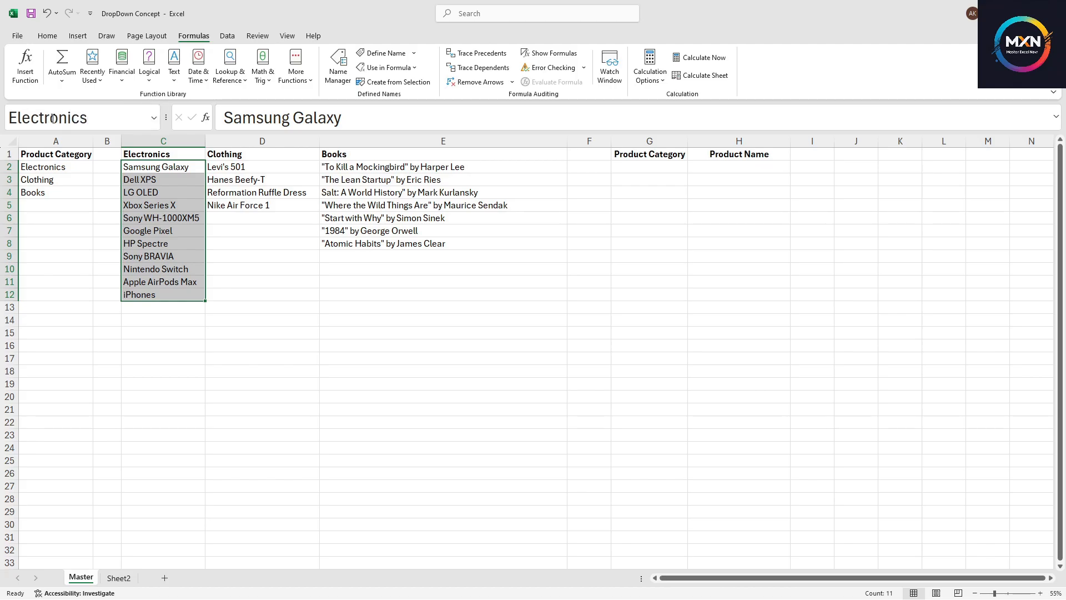
Name the Clothing items range D2:D5 as Clothing
{"action": "left_click_drag", "start_coordinate": [244, 167], "coordinate": [253, 205]}
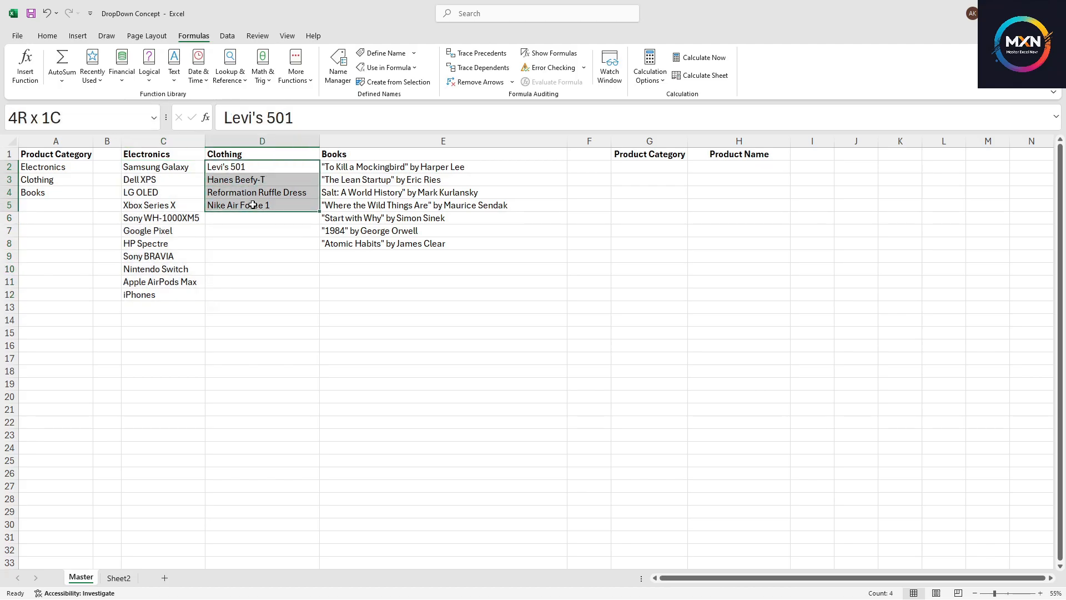
{"action": "left_click", "coordinate": [70, 118]}
{"action": "type", "text": "Cl"}
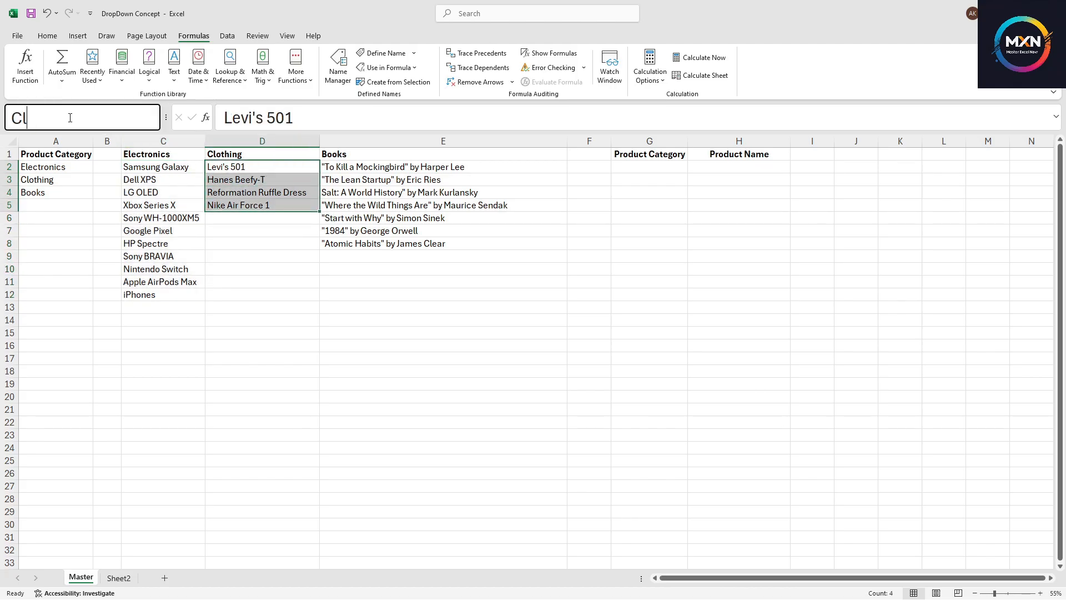
{"action": "type", "text": "othing"}
{"action": "key", "text": "Return"}
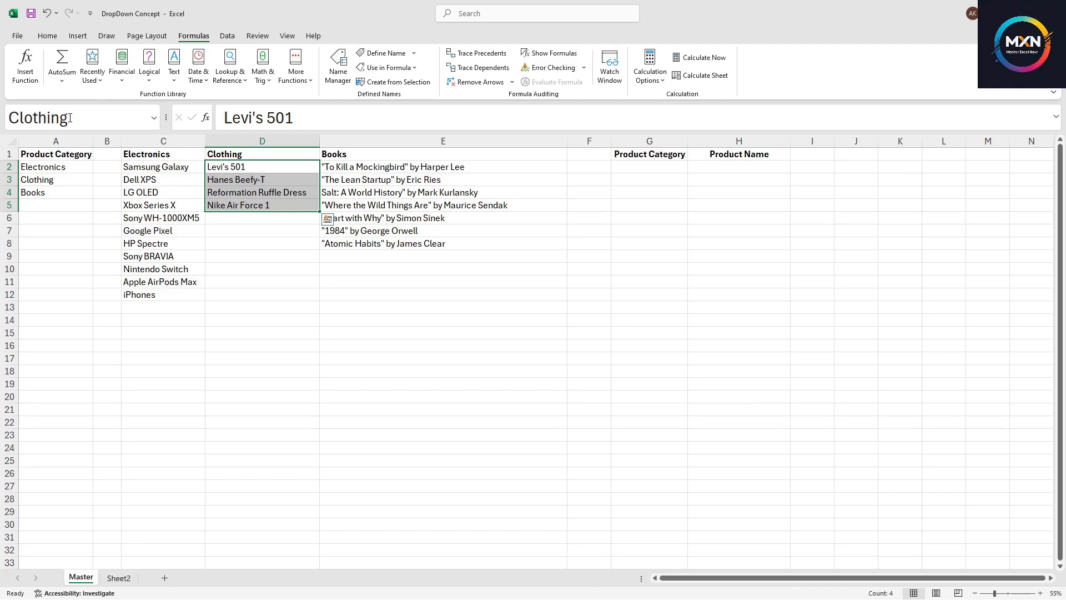
Name the Books items range E2:E8 as Books
{"action": "left_click", "coordinate": [499, 174]}
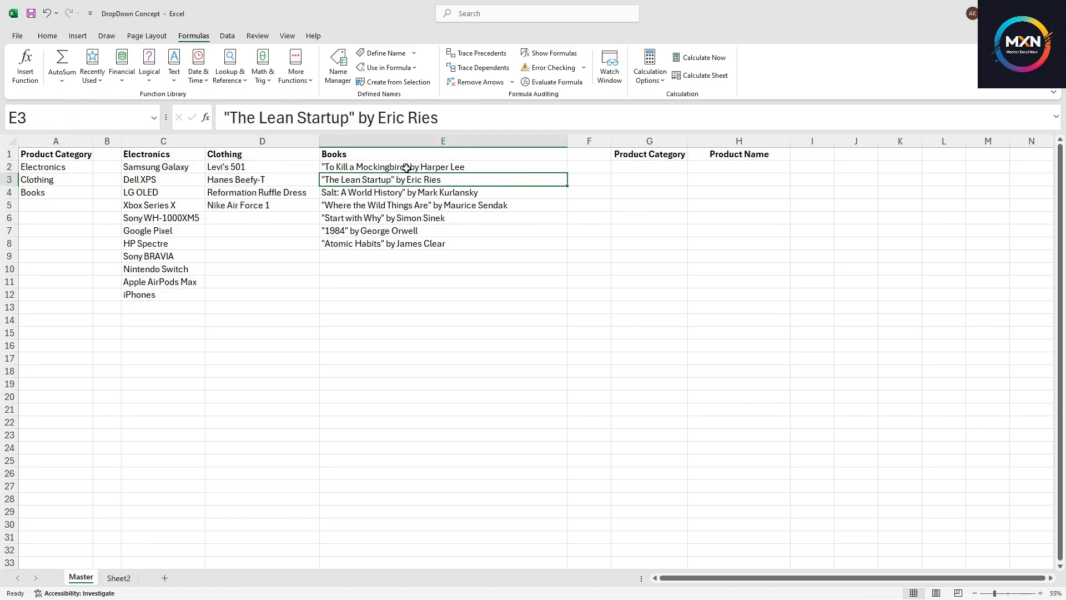
{"action": "left_click_drag", "start_coordinate": [406, 167], "coordinate": [409, 245]}
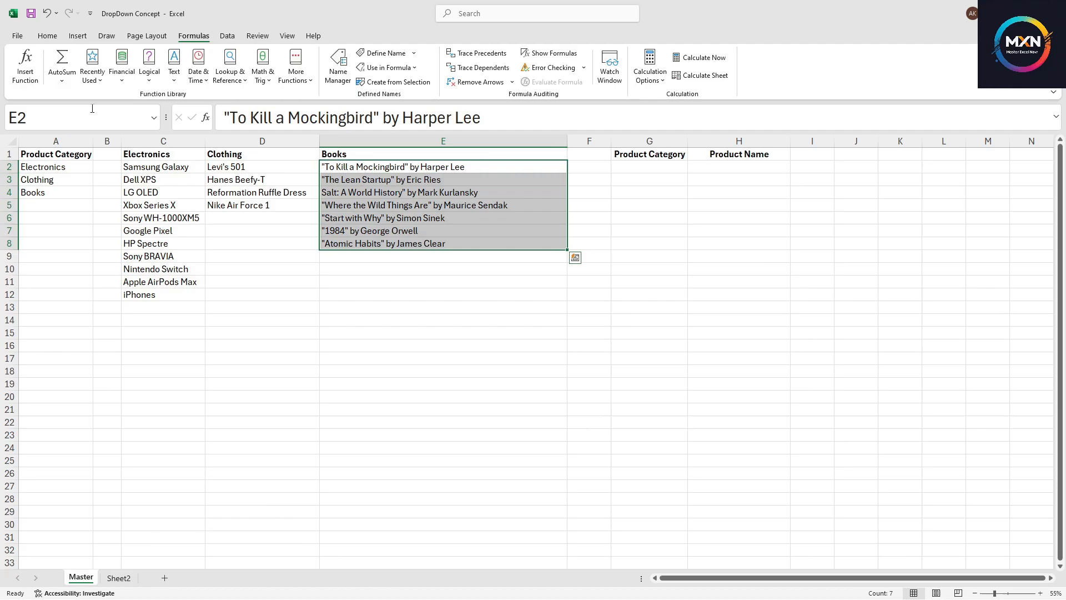
{"action": "left_click", "coordinate": [51, 116]}
{"action": "type", "text": "Bo"}
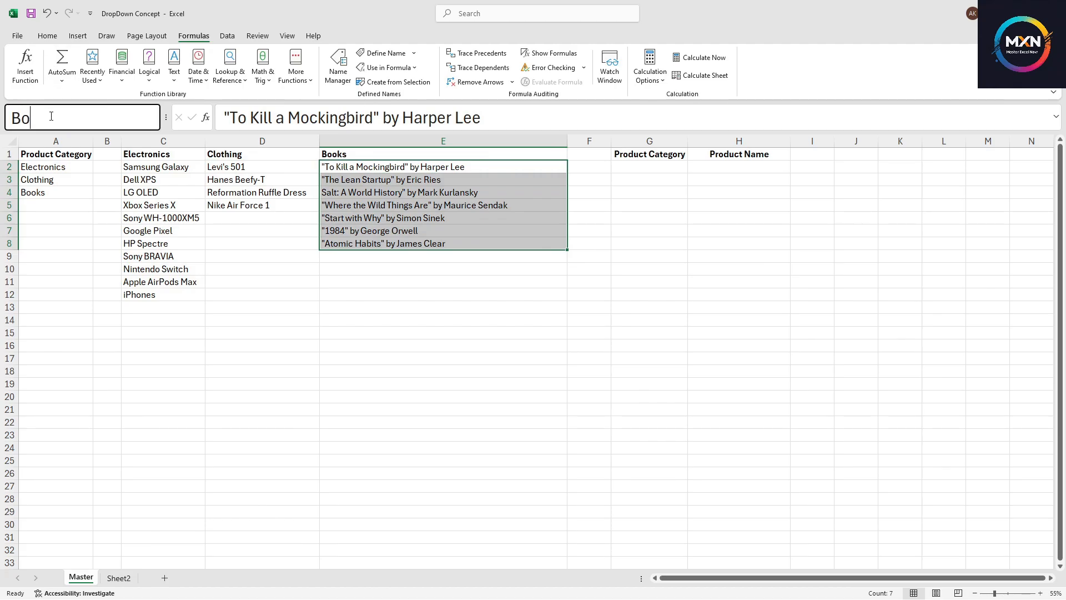
{"action": "type", "text": "oks"}
{"action": "key", "text": "Return"}
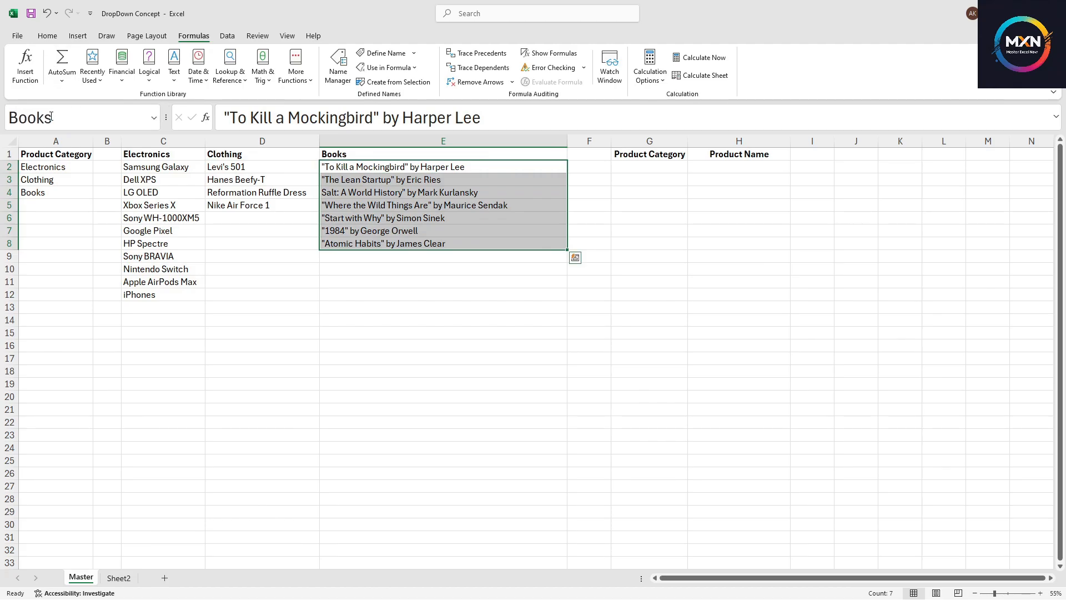
Add a List data validation to G2 using the Productcategory range A2:A4 as its source
{"action": "left_click", "coordinate": [355, 259]}
{"action": "left_click", "coordinate": [329, 320]}
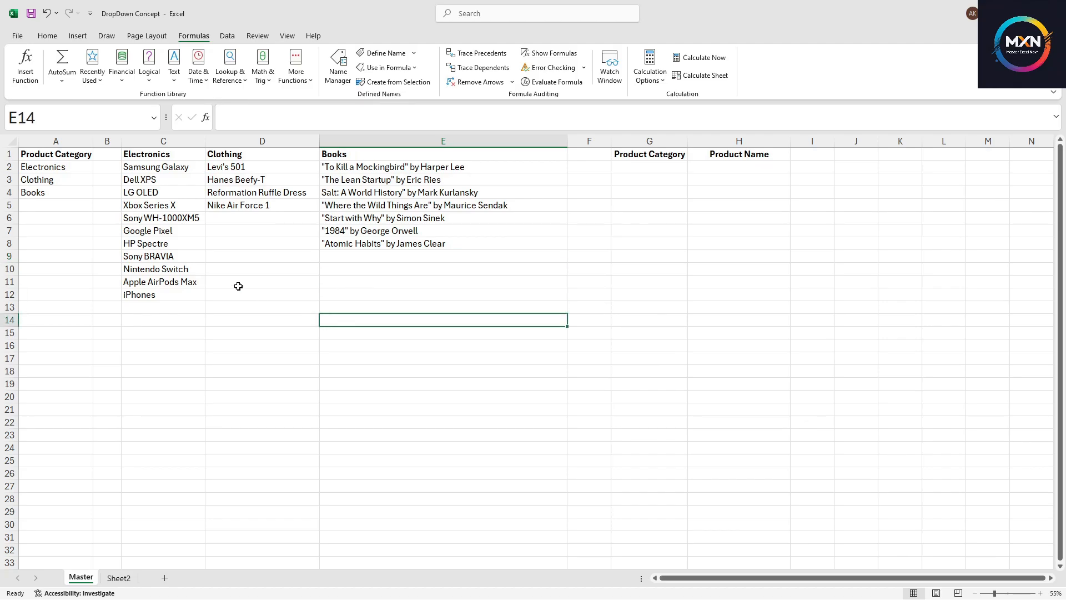
{"action": "left_click", "coordinate": [635, 163]}
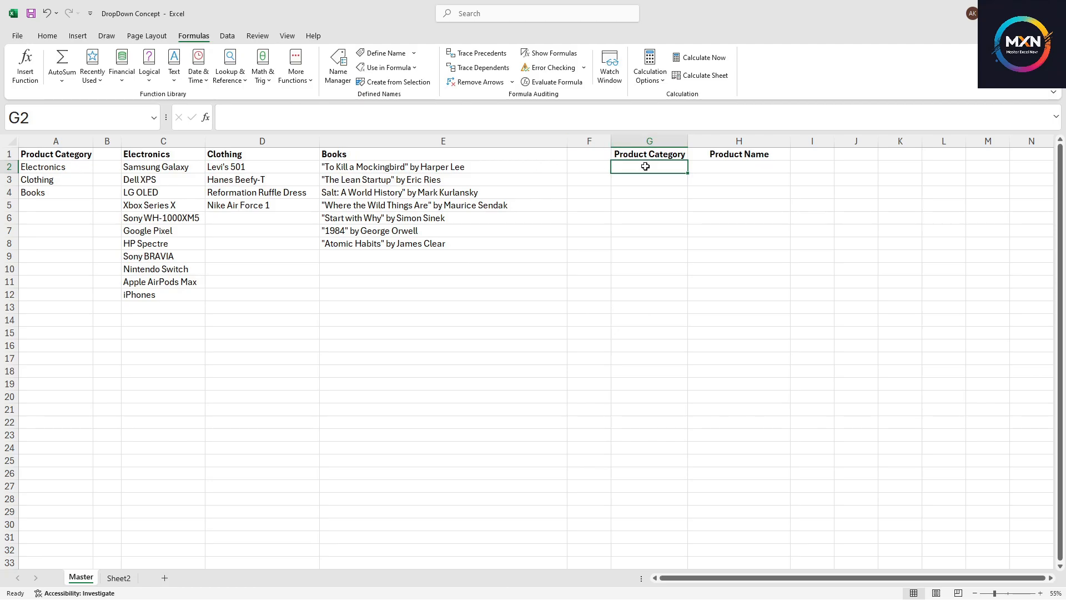
{"action": "left_click", "coordinate": [228, 36]}
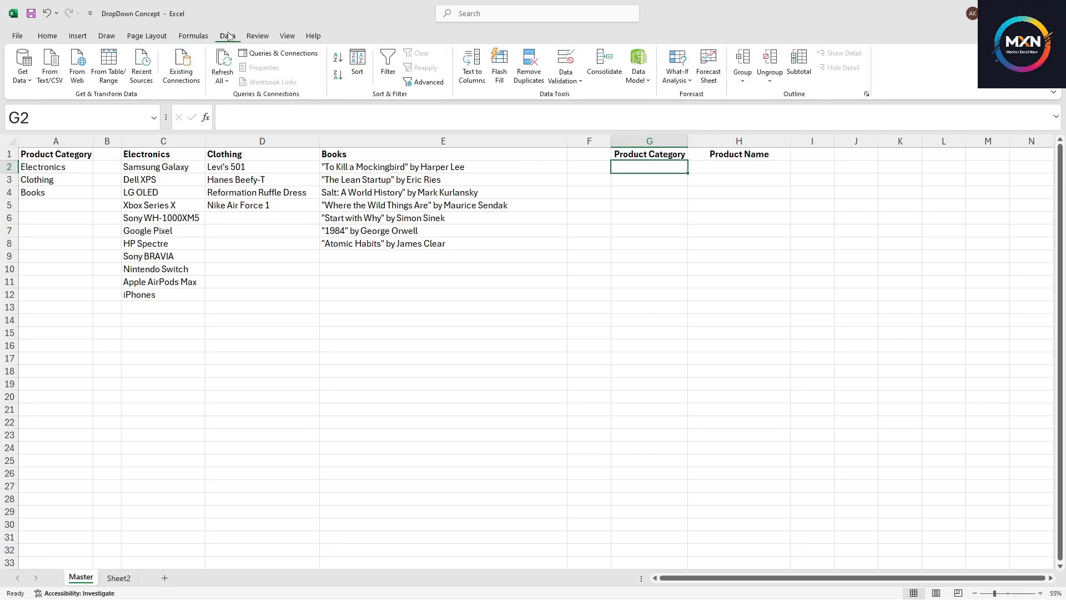
{"action": "left_click", "coordinate": [564, 61]}
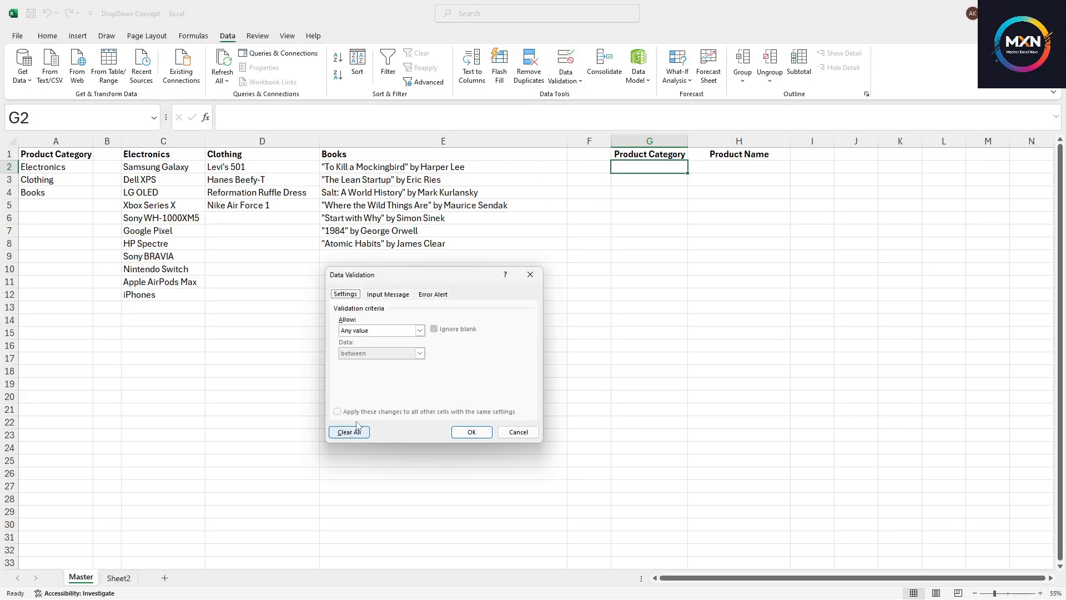
{"action": "left_click", "coordinate": [373, 332]}
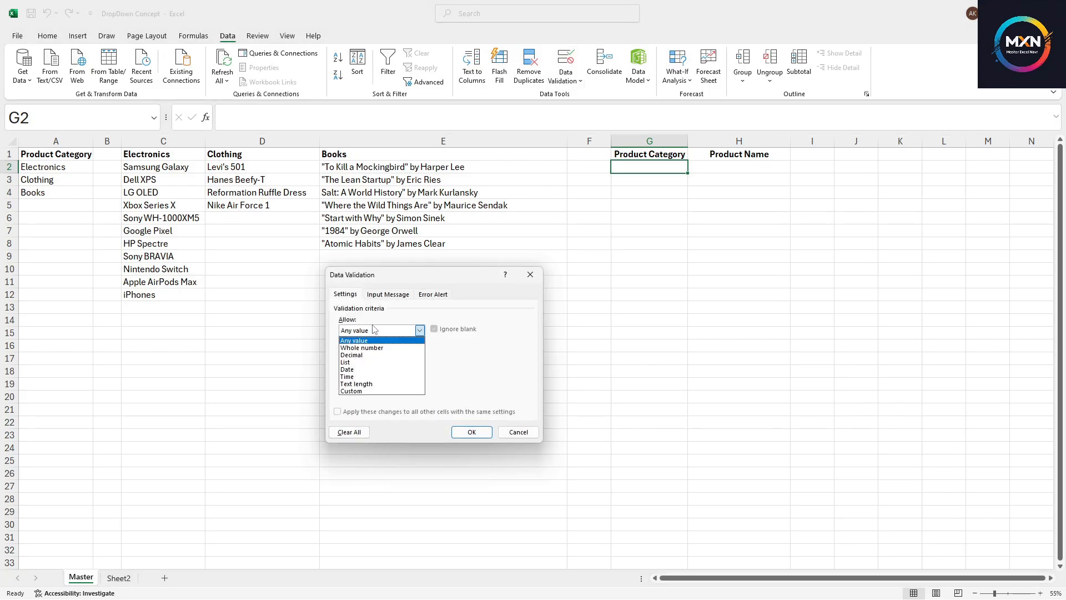
{"action": "left_click", "coordinate": [366, 363]}
{"action": "left_click", "coordinate": [371, 375]}
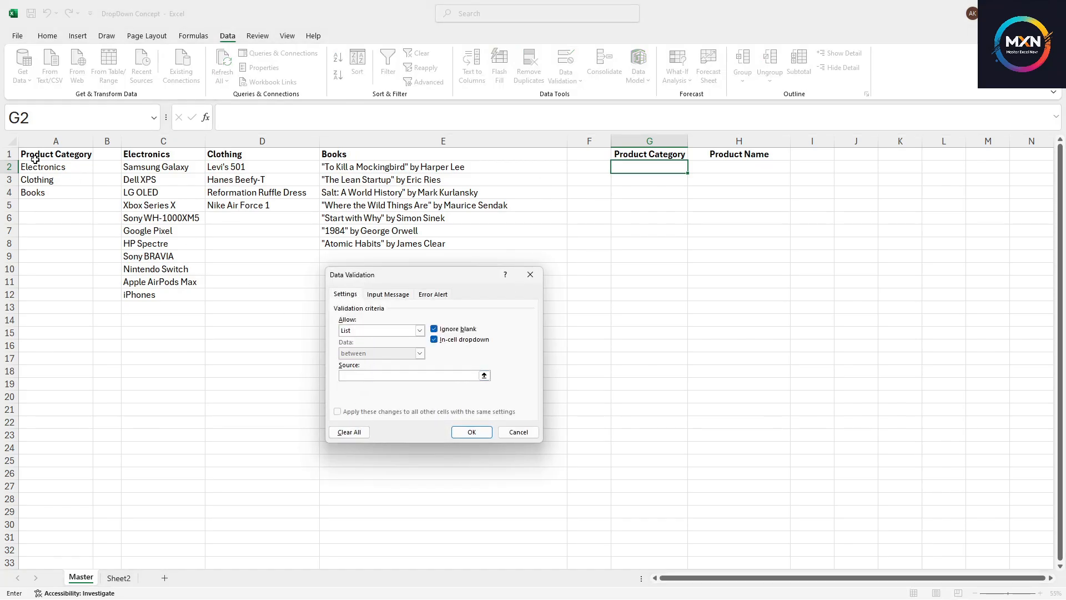
{"action": "left_click_drag", "start_coordinate": [40, 165], "coordinate": [83, 194]}
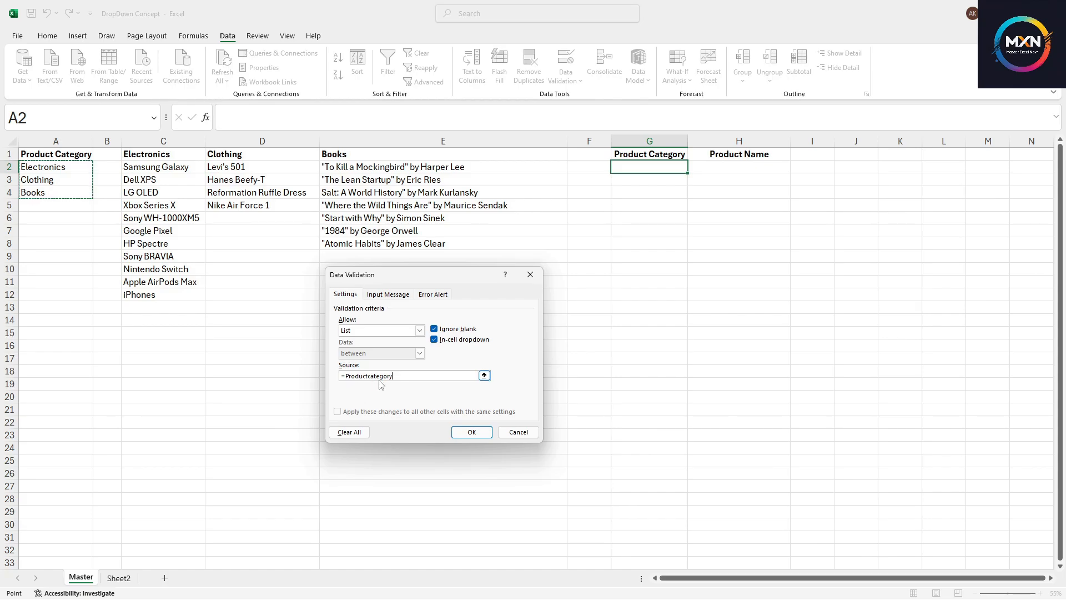
{"action": "left_click", "coordinate": [477, 431]}
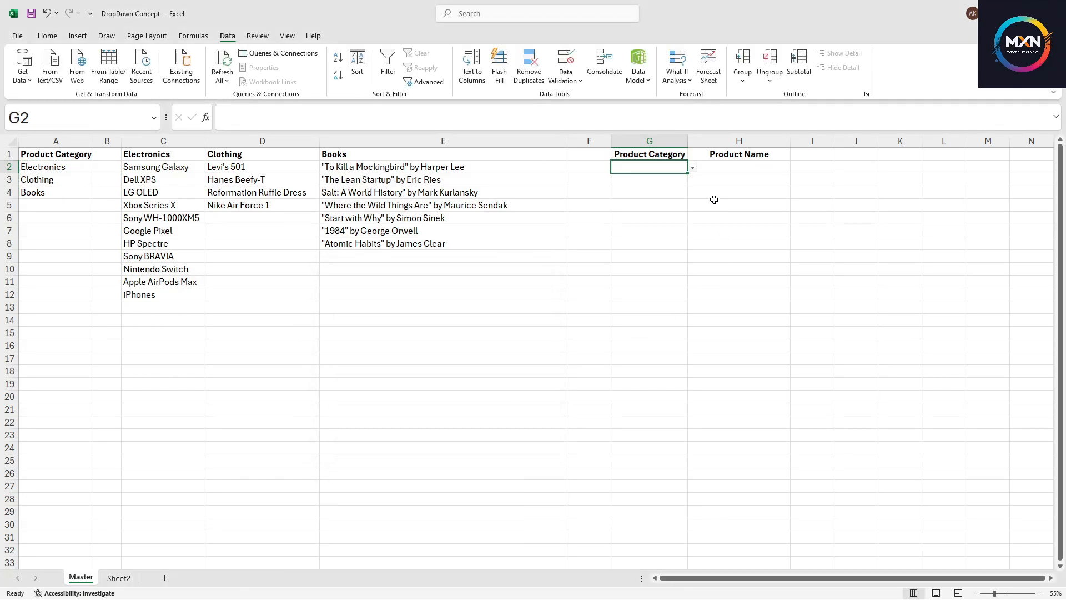
Test the category drop-down in G2 by choosing Clothing
{"action": "left_click", "coordinate": [693, 167]}
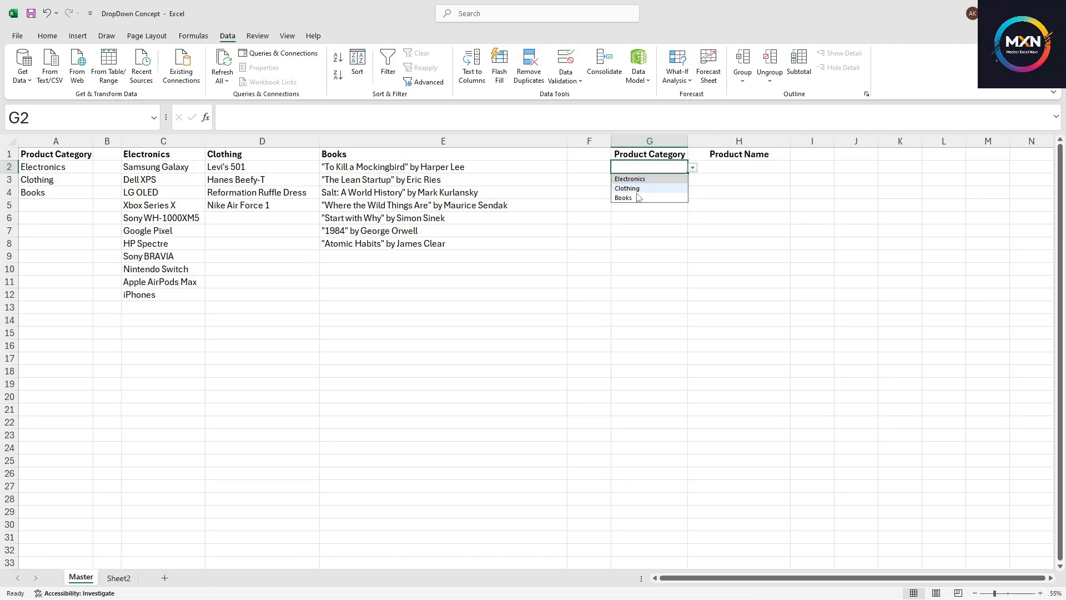
{"action": "left_click", "coordinate": [660, 231]}
{"action": "left_click", "coordinate": [748, 164]}
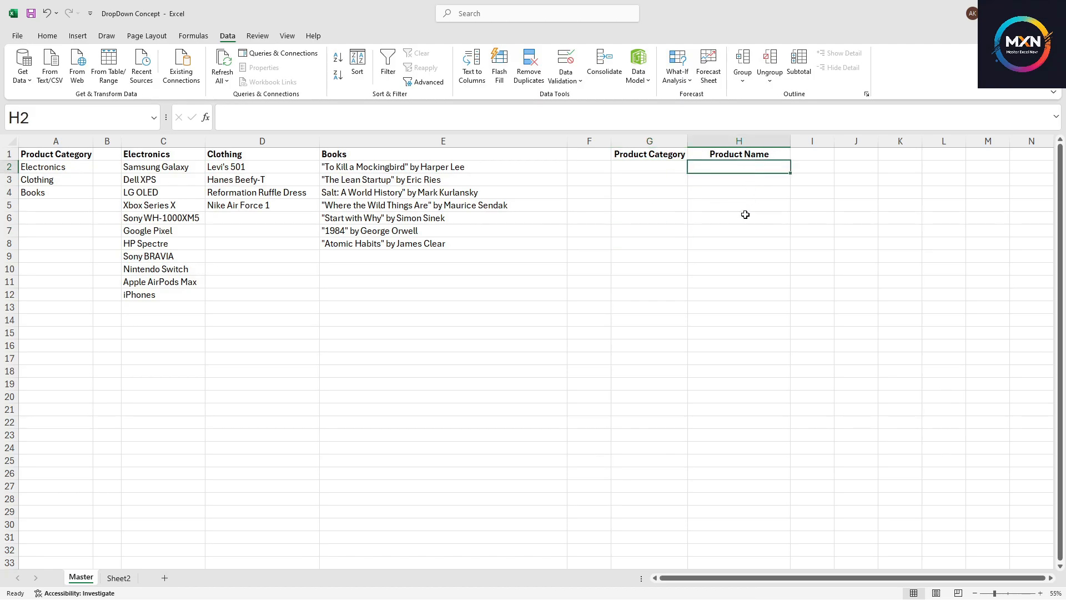
{"action": "left_click", "coordinate": [672, 167]}
{"action": "left_click", "coordinate": [693, 167]}
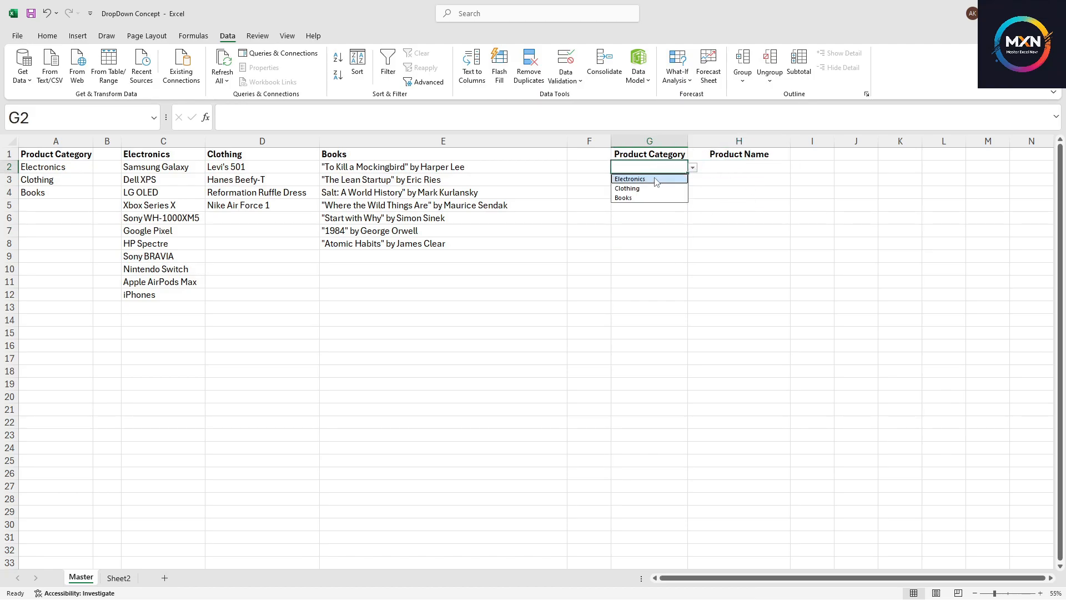
{"action": "left_click", "coordinate": [658, 188]}
{"action": "left_click", "coordinate": [744, 169]}
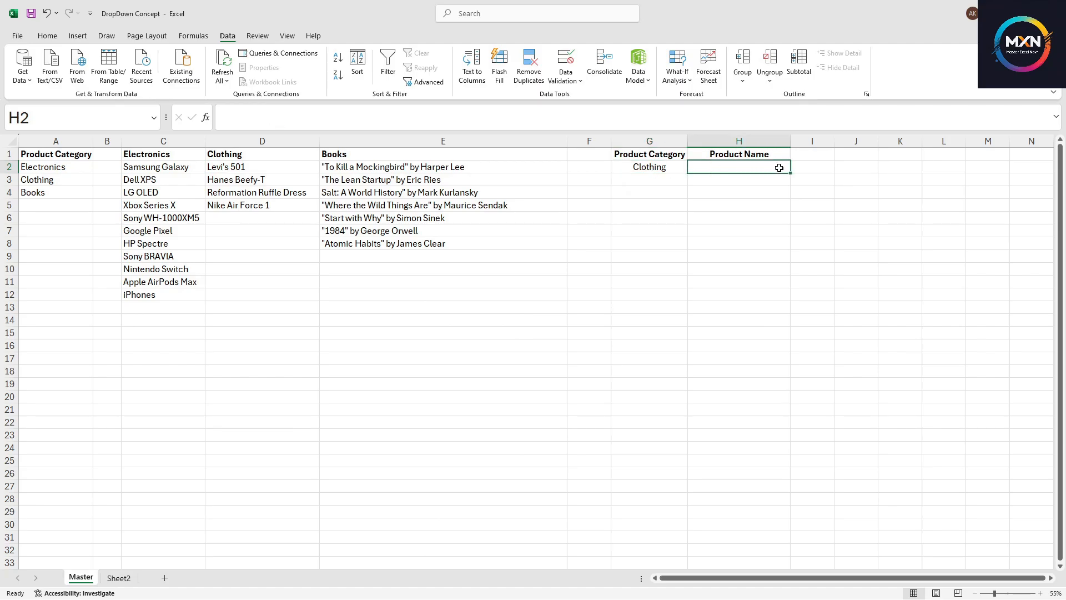
{"action": "left_click", "coordinate": [661, 168]}
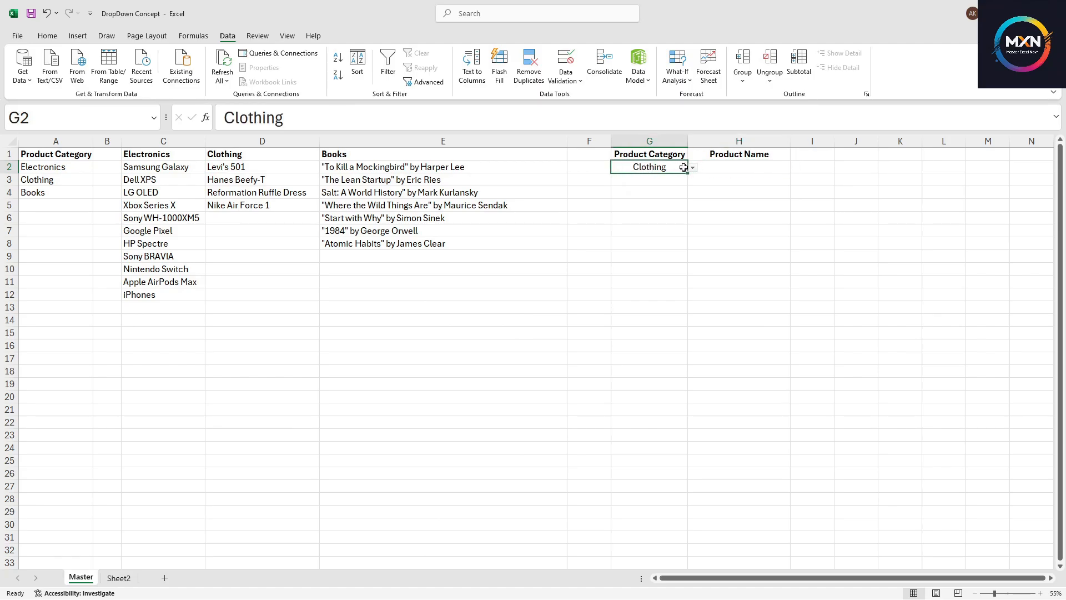
Choose Books as the category in the G2 drop-down
{"action": "left_click", "coordinate": [693, 168]}
{"action": "left_click", "coordinate": [672, 198]}
{"action": "left_click", "coordinate": [729, 170]}
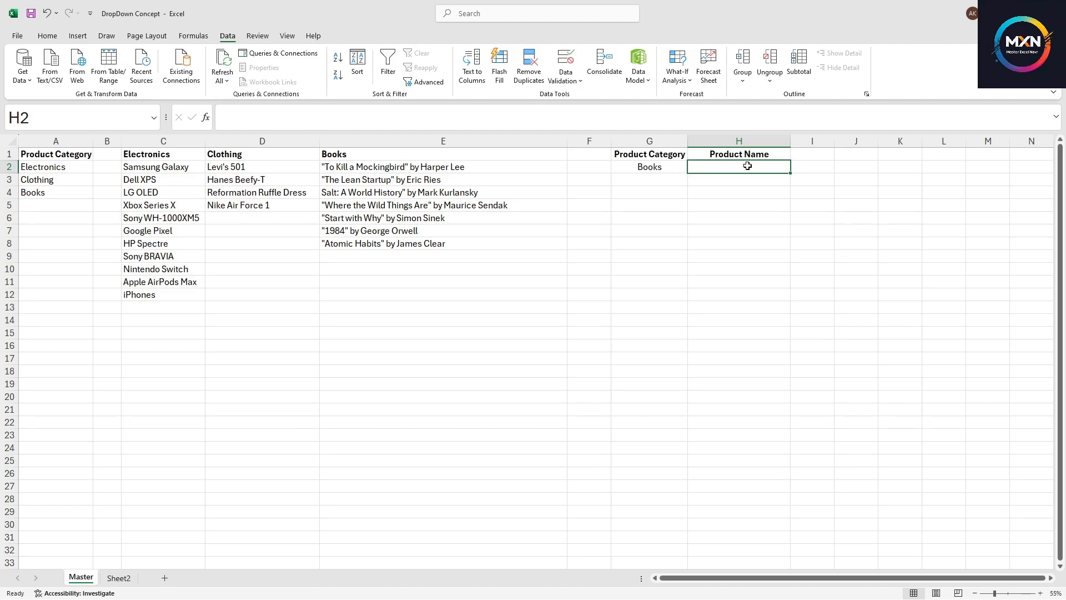
{"action": "left_click", "coordinate": [659, 172]}
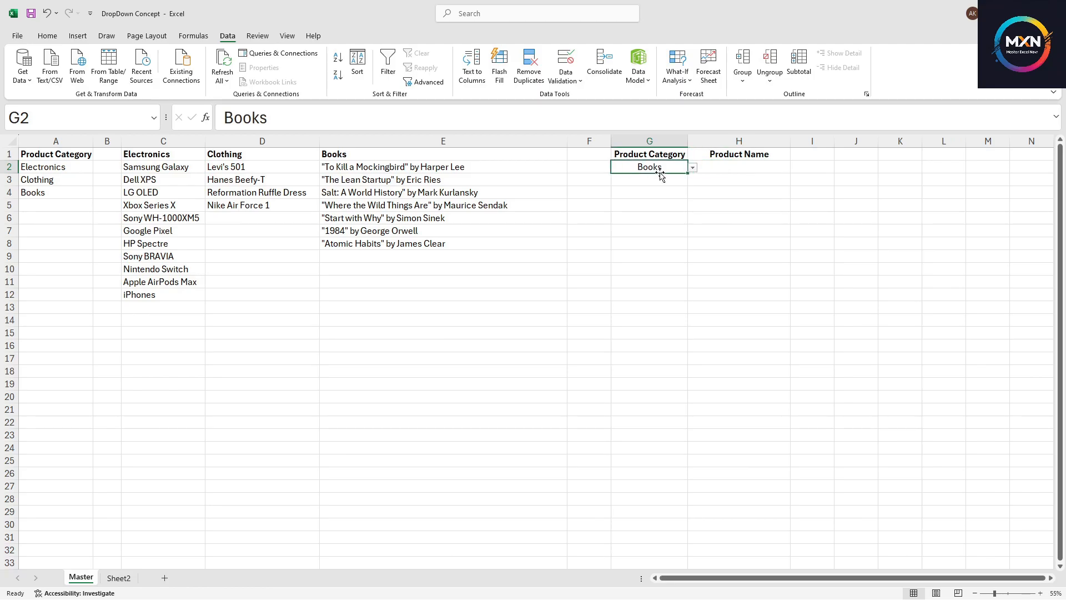
Add a List data validation to H2 with the source =indirect($G2)
{"action": "left_click", "coordinate": [728, 167]}
{"action": "left_click", "coordinate": [555, 68]}
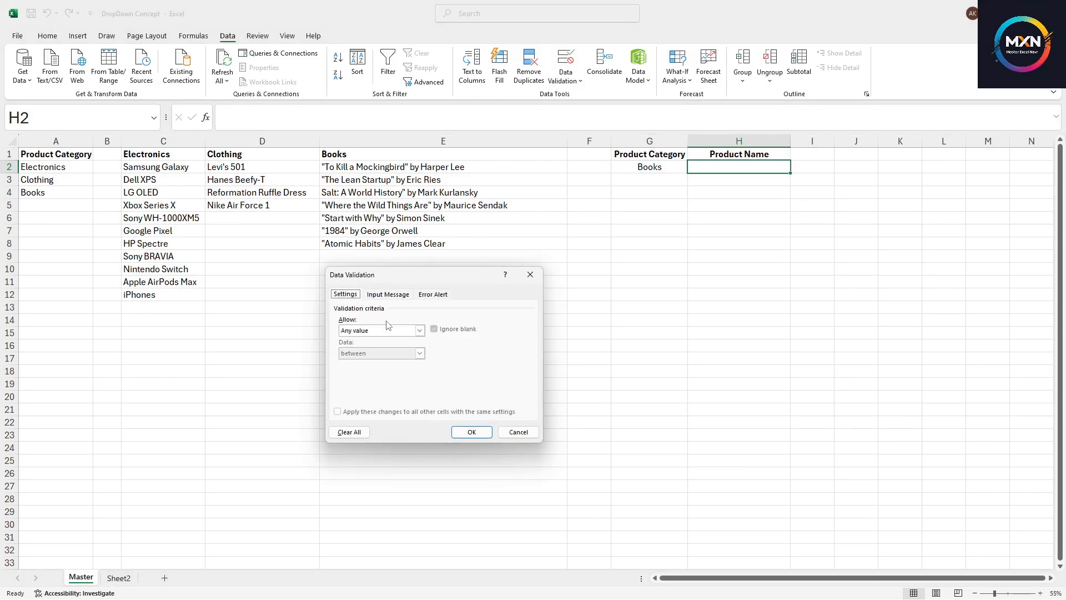
{"action": "left_click", "coordinate": [382, 331]}
{"action": "left_click", "coordinate": [367, 362]}
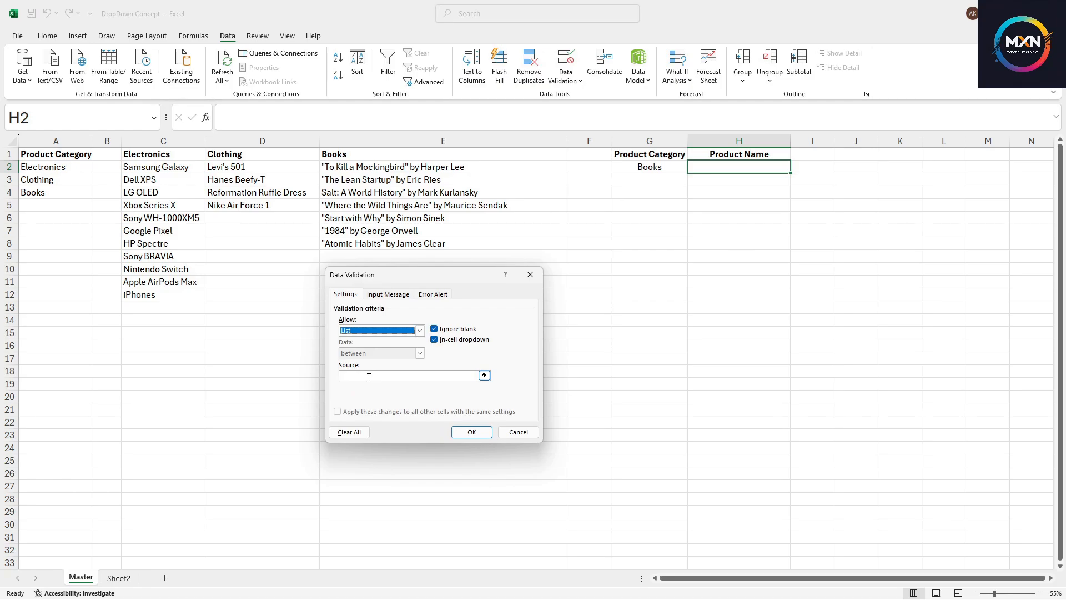
{"action": "left_click", "coordinate": [368, 376]}
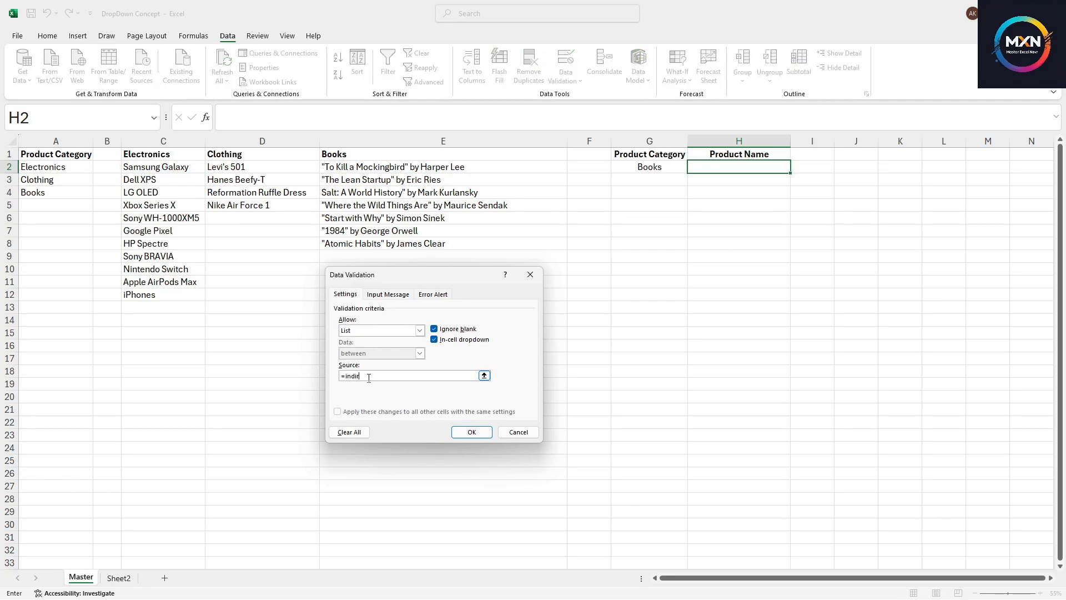
{"action": "type", "text": "=indirect("}
{"action": "left_click", "coordinate": [650, 166]}
{"action": "left_click", "coordinate": [377, 377]}
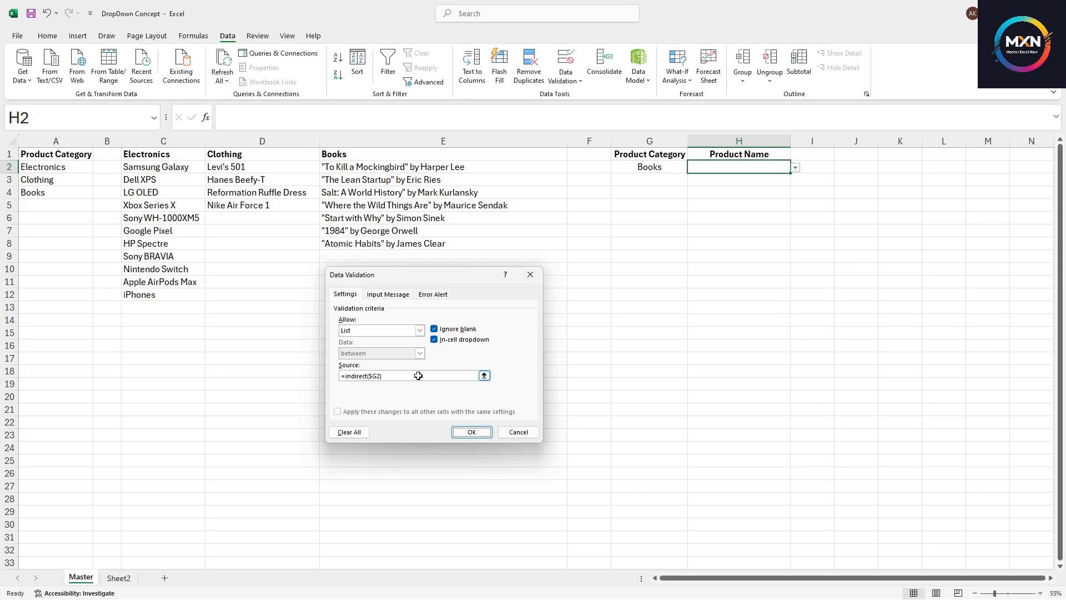
{"action": "key", "text": "Return"}
Open the product drop-down in H2 to check the items it offers
{"action": "left_click", "coordinate": [796, 168]}
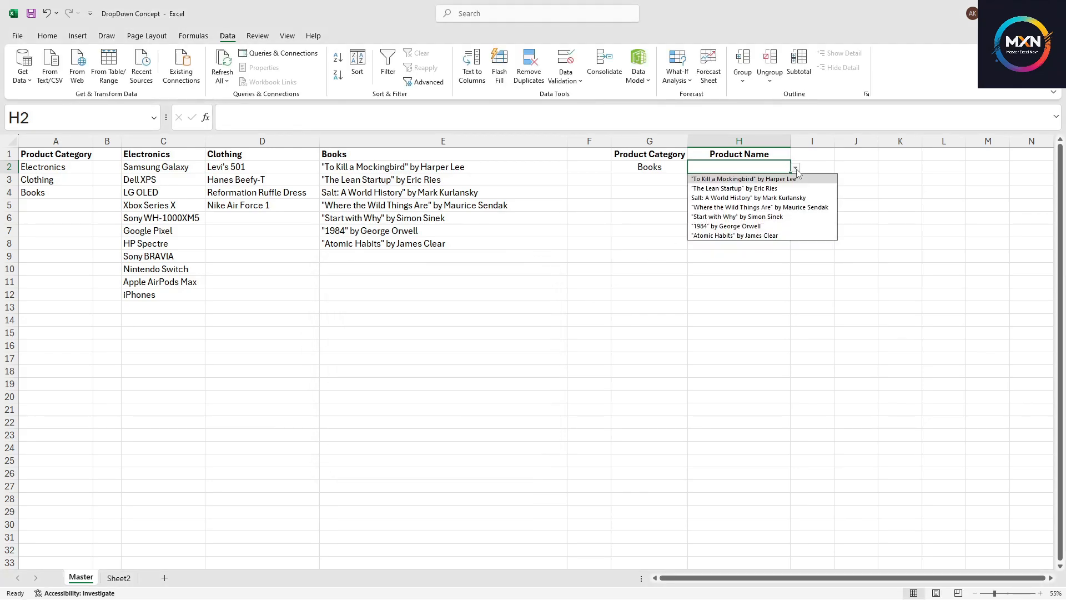
{"action": "left_click", "coordinate": [775, 244]}
Change the category in G2 to Clothing
{"action": "left_click", "coordinate": [684, 170]}
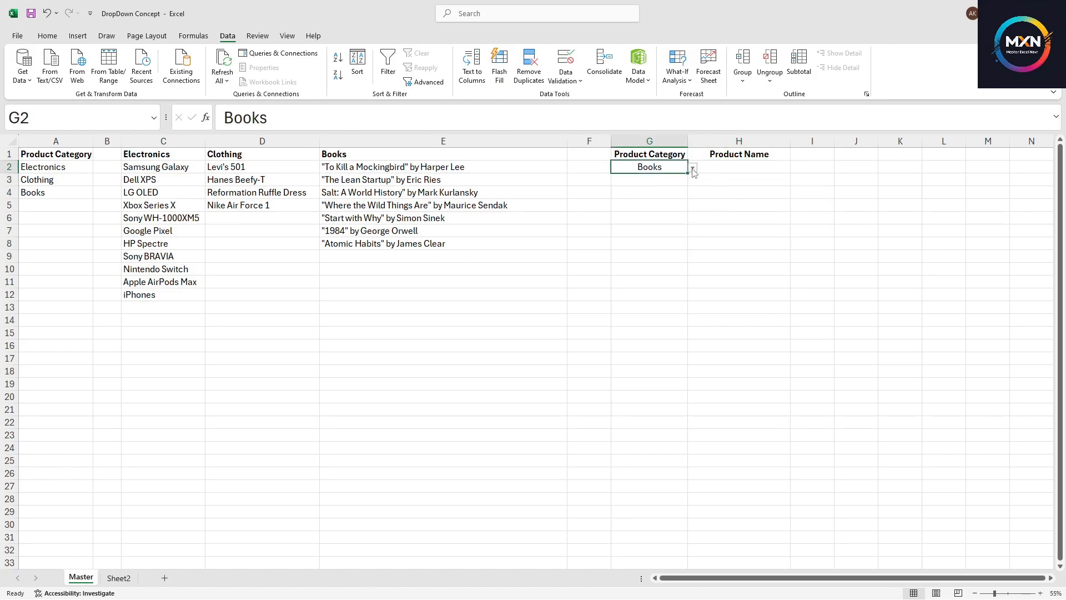
{"action": "left_click", "coordinate": [692, 168]}
{"action": "left_click", "coordinate": [648, 189]}
{"action": "left_click", "coordinate": [765, 166]}
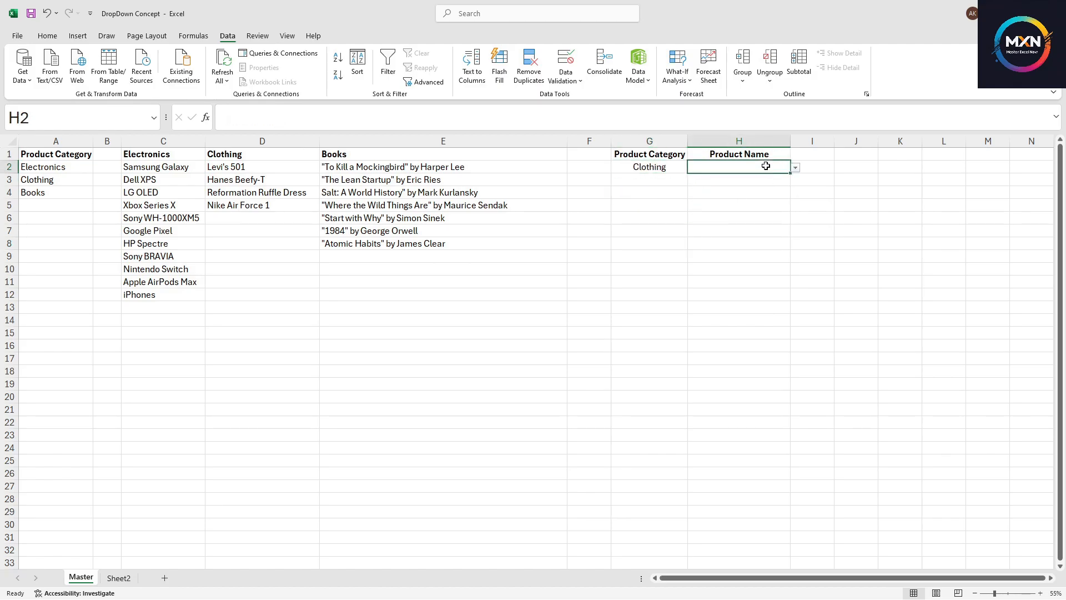
Choose Reformation Ruffle Dress from the product drop-down in H2
{"action": "left_click", "coordinate": [796, 168]}
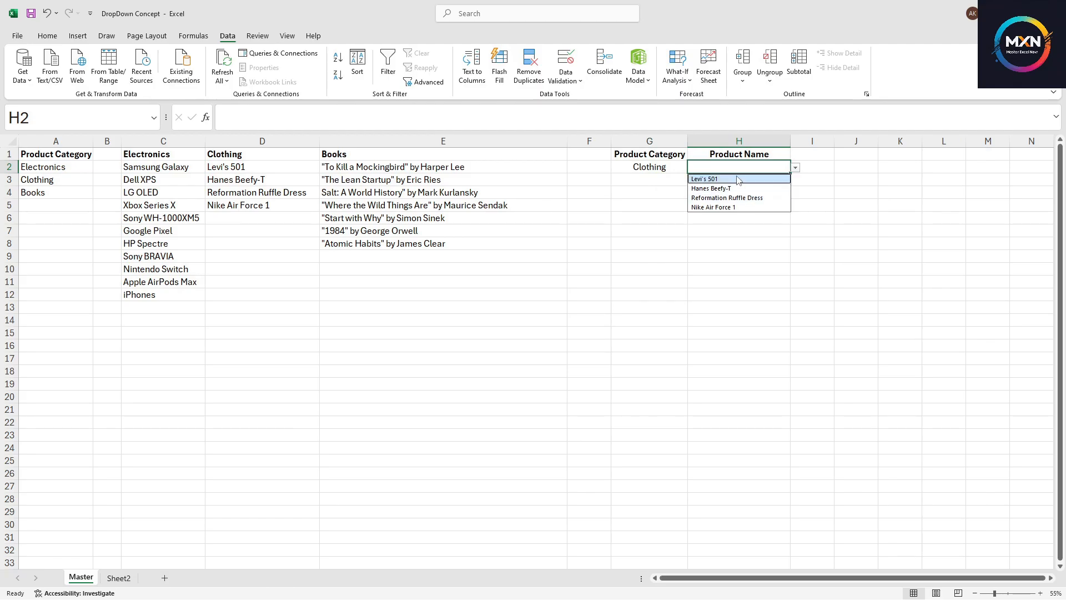
{"action": "left_click", "coordinate": [728, 198]}
{"action": "left_click", "coordinate": [731, 257]}
{"action": "left_click", "coordinate": [730, 166]}
{"action": "left_click", "coordinate": [632, 166]}
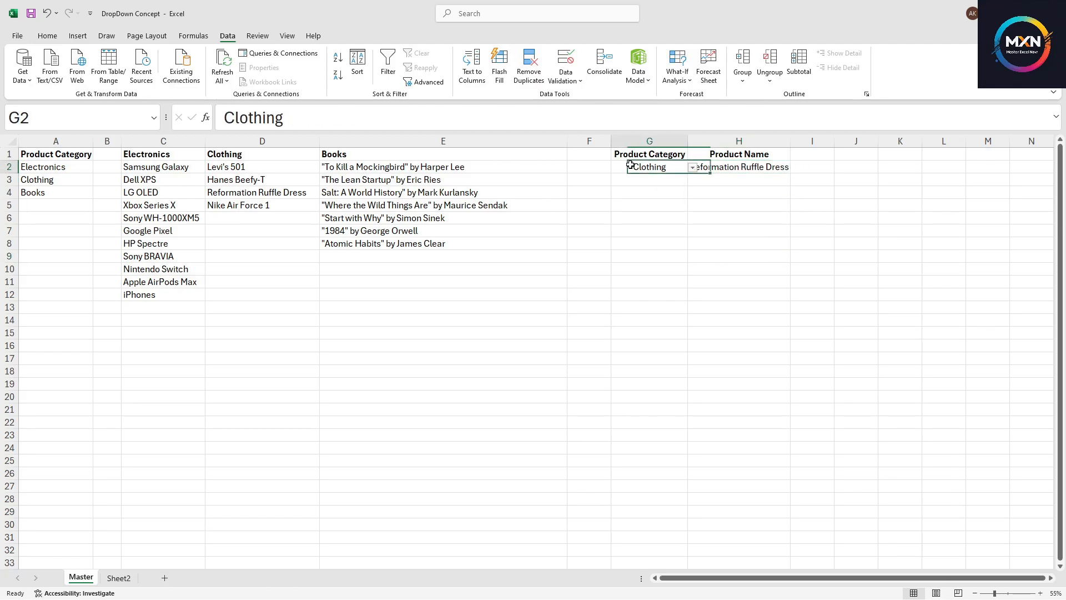
{"action": "left_click", "coordinate": [722, 167]}
{"action": "left_click", "coordinate": [623, 167]}
{"action": "left_click", "coordinate": [744, 170]}
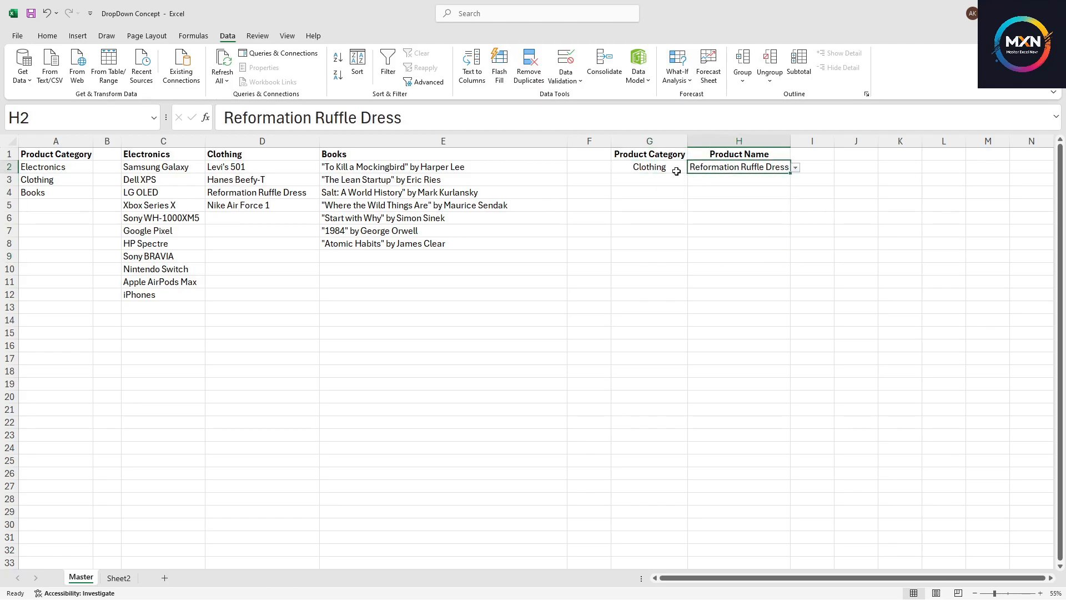
{"action": "left_click", "coordinate": [677, 168]}
{"action": "left_click", "coordinate": [733, 168]}
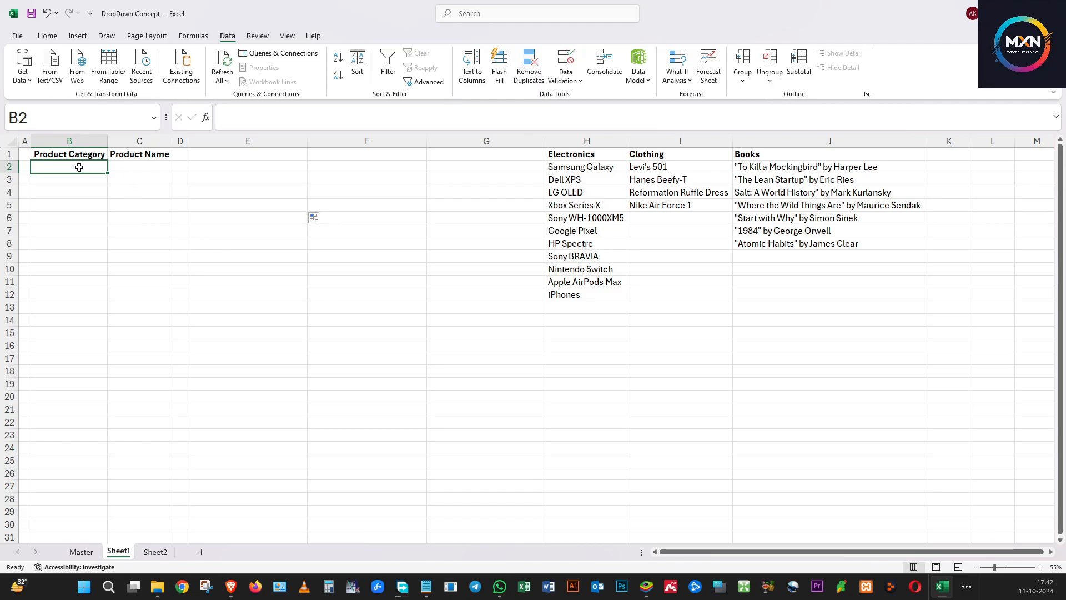
On Sheet1, add a List data validation to B2 using the header range $H$1:$J$1 as its source
{"action": "left_click_drag", "start_coordinate": [79, 167], "coordinate": [62, 280]}
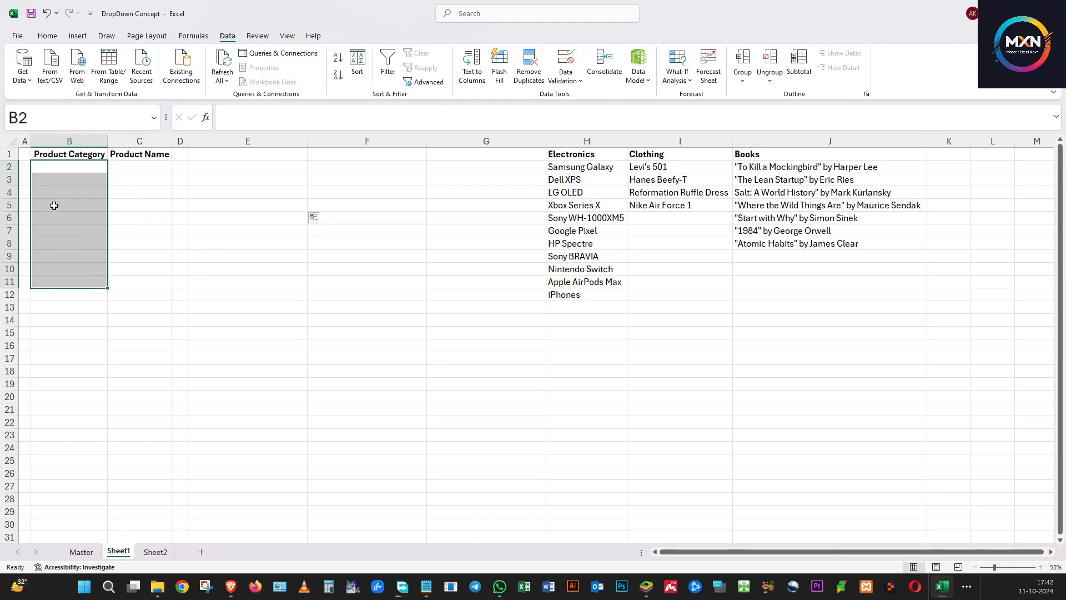
{"action": "left_click", "coordinate": [49, 169]}
{"action": "left_click", "coordinate": [151, 163]}
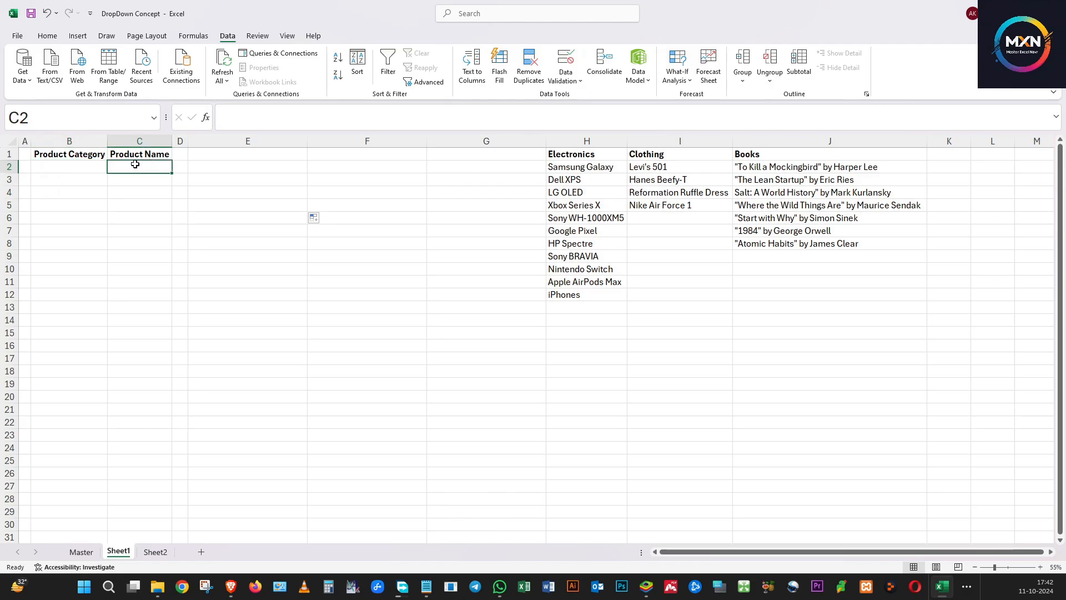
{"action": "left_click", "coordinate": [97, 166]}
{"action": "left_click", "coordinate": [147, 165]}
{"action": "left_click", "coordinate": [68, 170]}
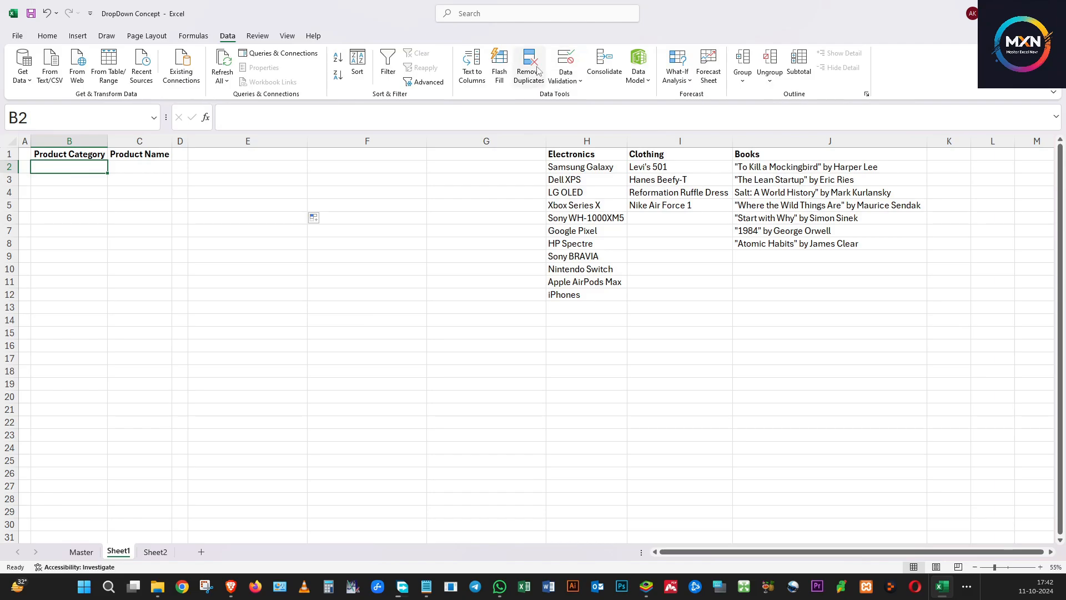
{"action": "left_click", "coordinate": [578, 59]}
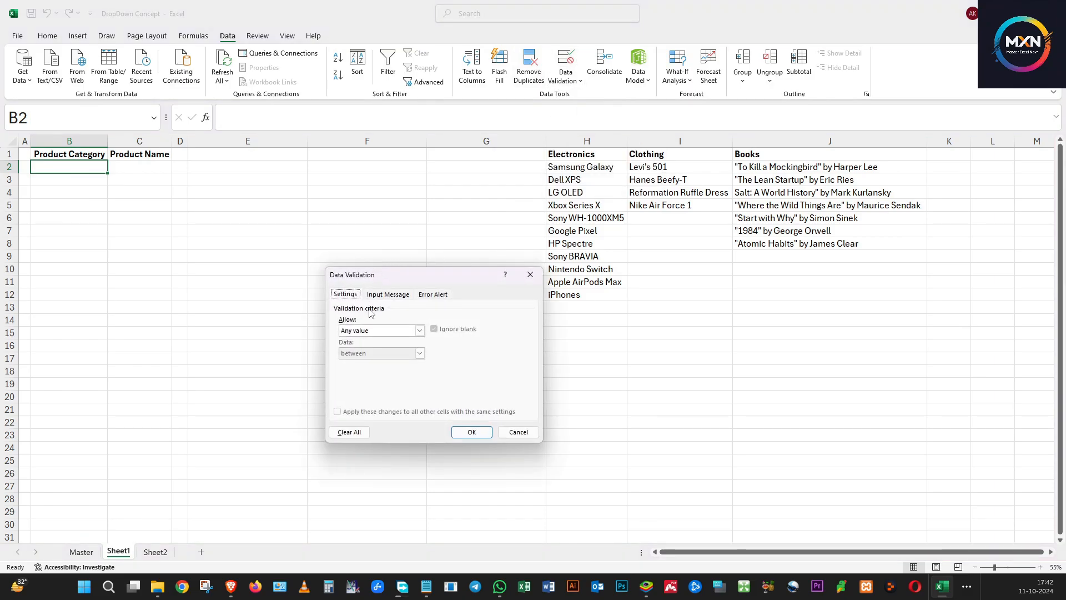
{"action": "left_click", "coordinate": [378, 332]}
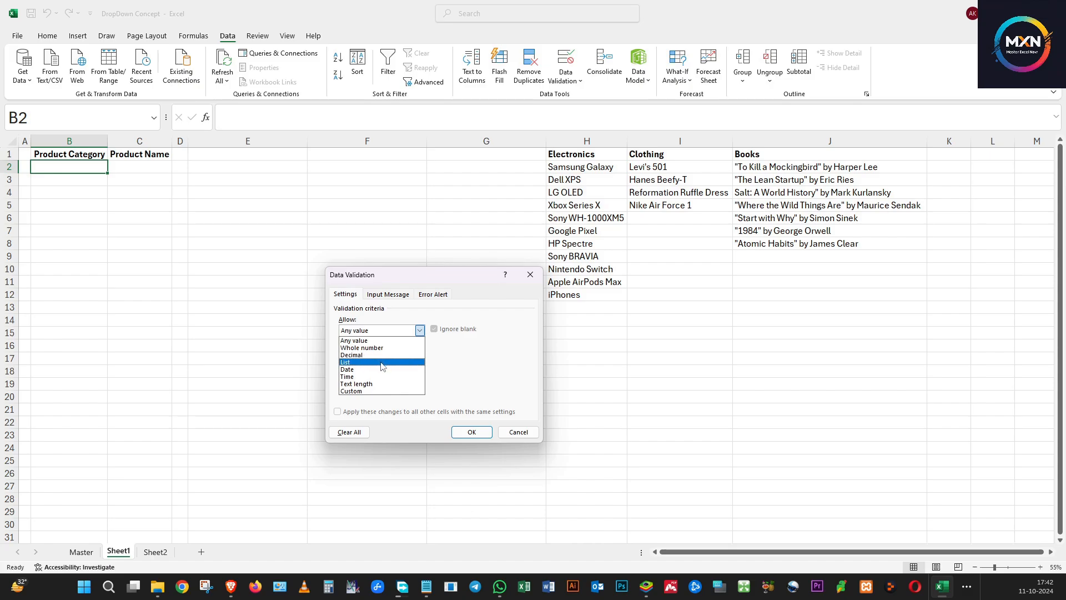
{"action": "left_click", "coordinate": [382, 362]}
{"action": "left_click", "coordinate": [472, 376]}
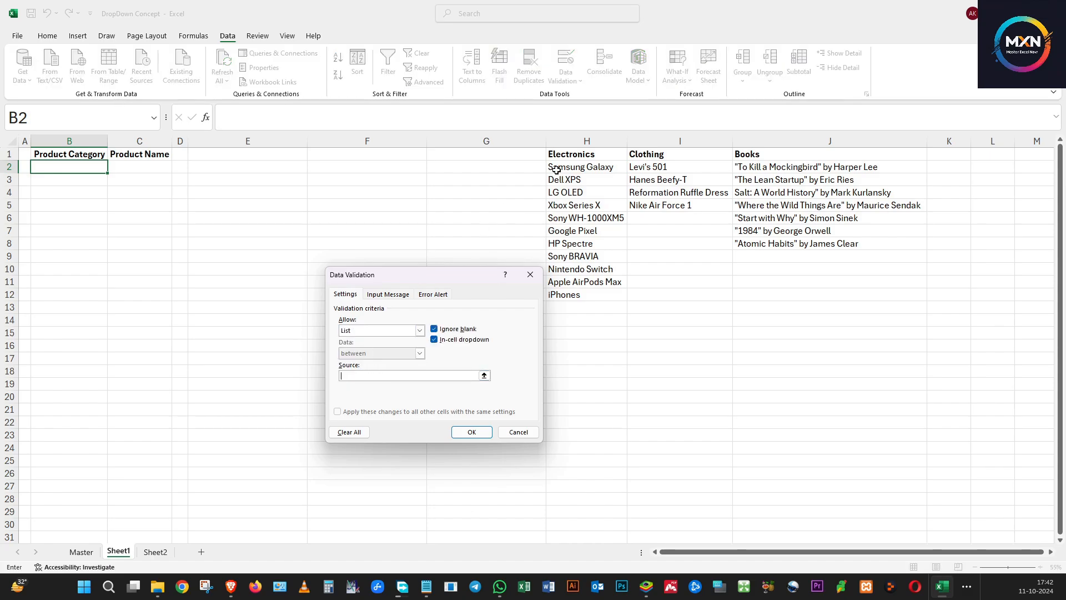
{"action": "left_click_drag", "start_coordinate": [565, 156], "coordinate": [911, 155]}
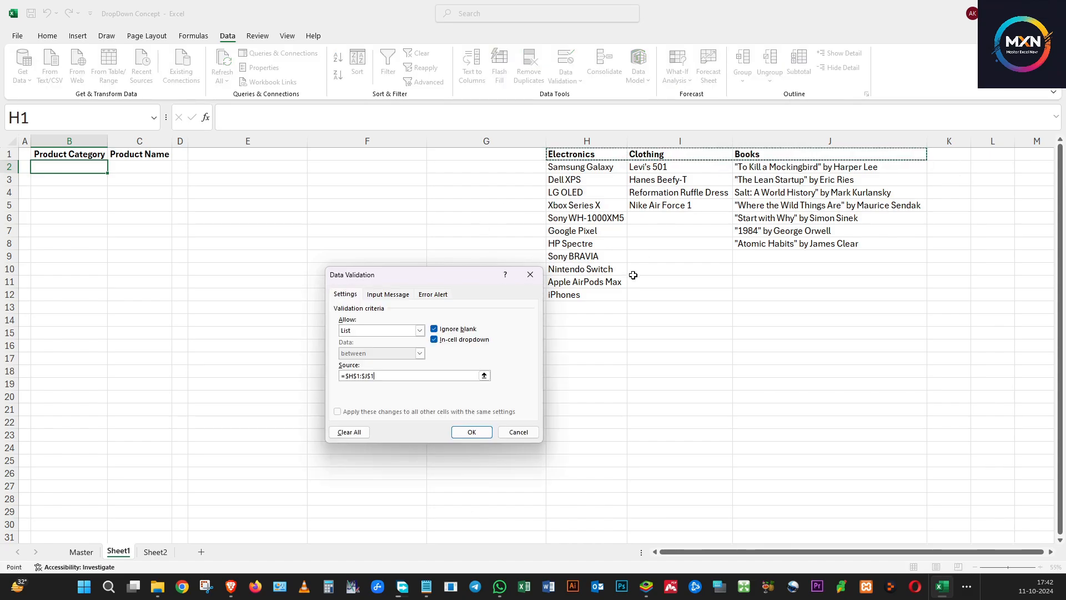
{"action": "left_click", "coordinate": [461, 432]}
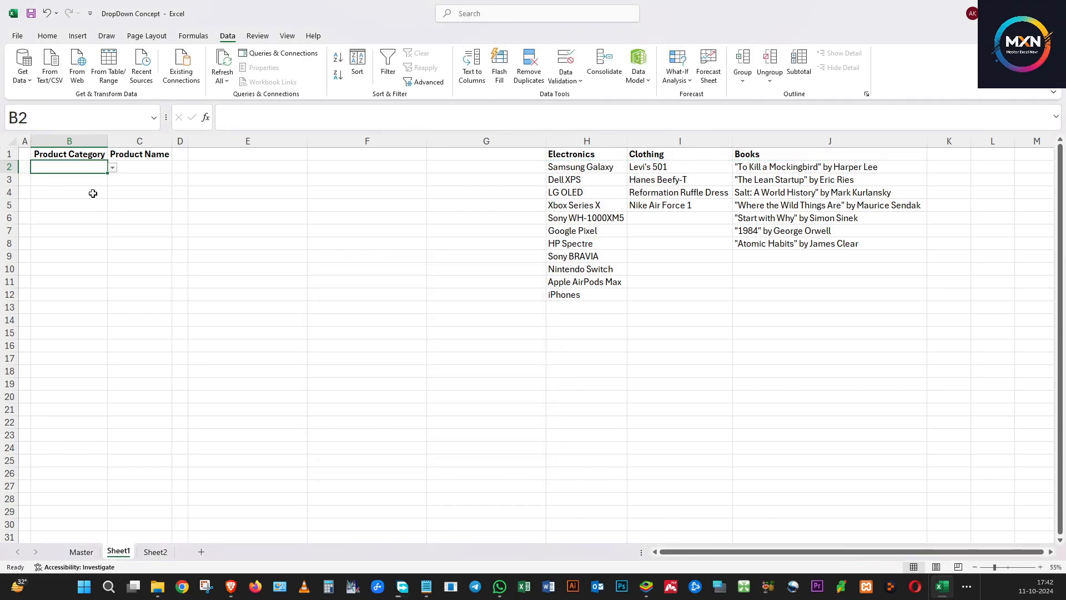
Check the category drop-down in B2 and choose Clothing
{"action": "left_click", "coordinate": [113, 167]}
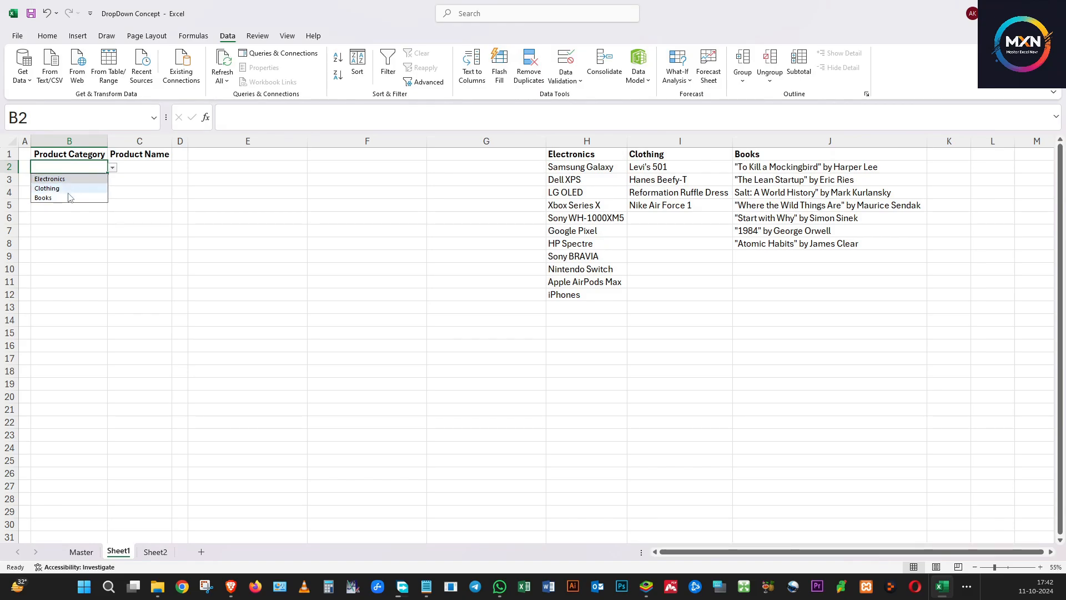
{"action": "left_click", "coordinate": [148, 204]}
{"action": "left_click", "coordinate": [148, 171]}
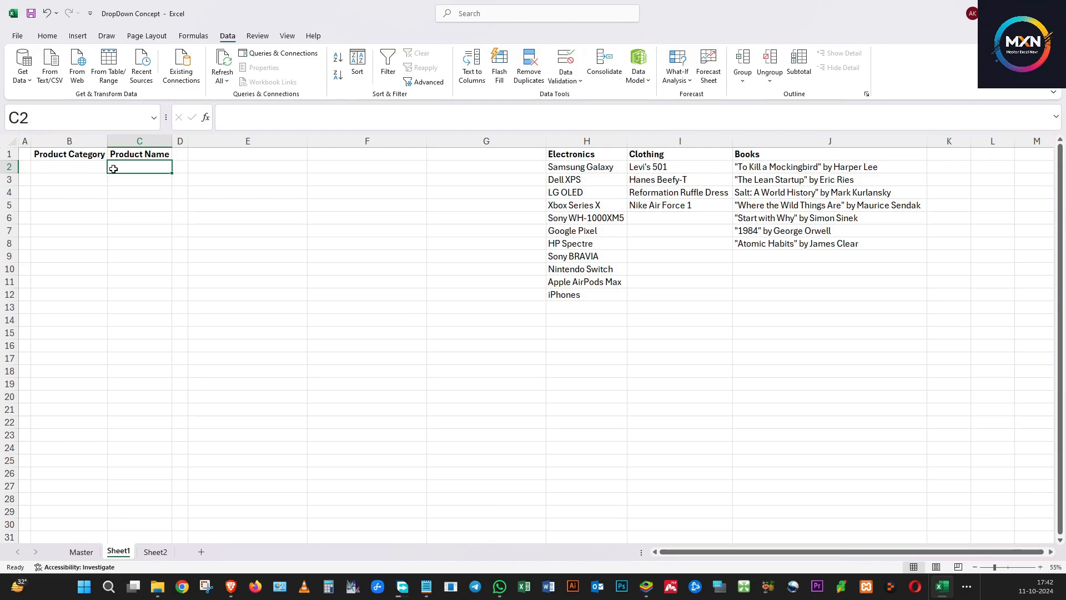
{"action": "left_click", "coordinate": [67, 167]}
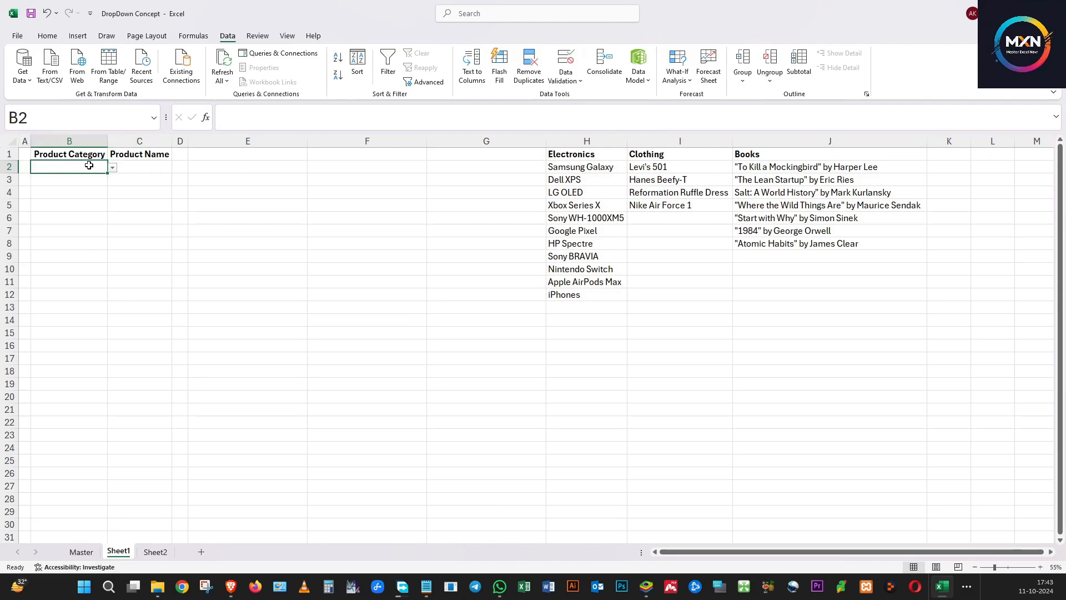
{"action": "left_click", "coordinate": [137, 167]}
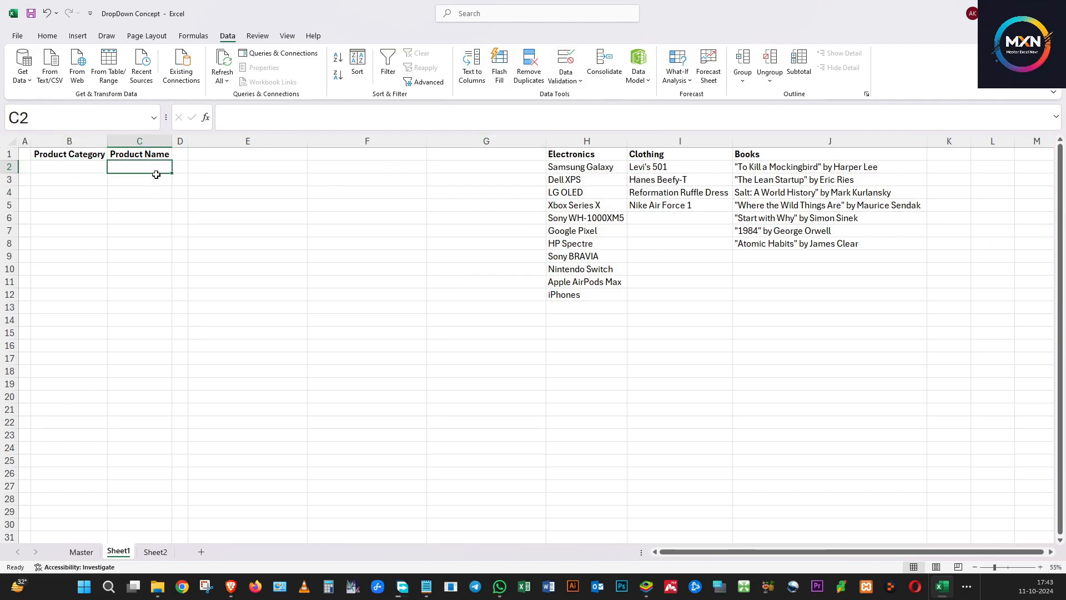
{"action": "key", "text": "Right"}
{"action": "key", "text": "Right"}
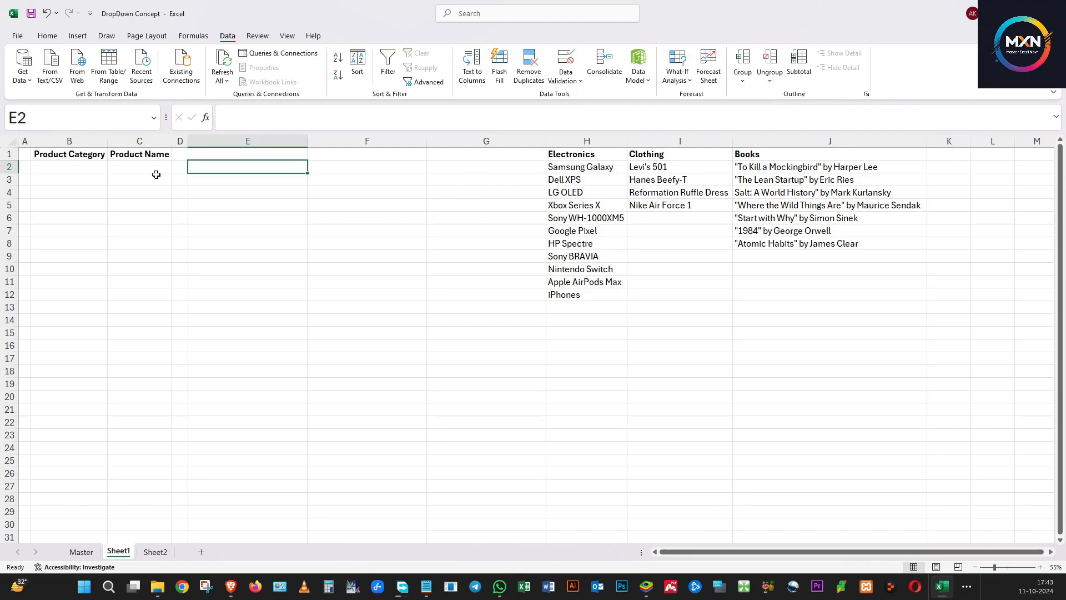
{"action": "left_click", "coordinate": [89, 166]}
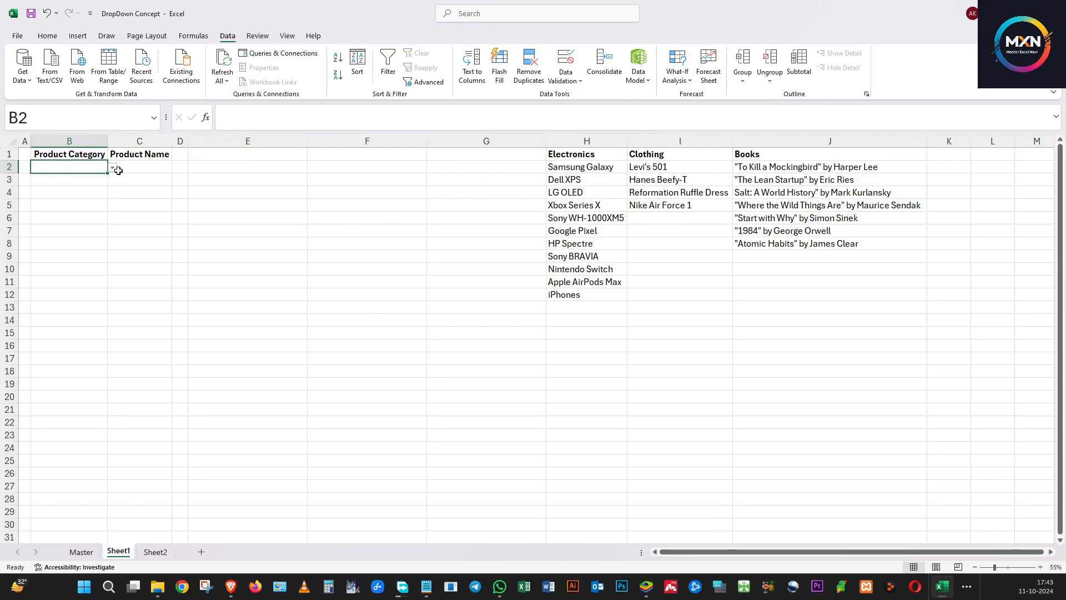
{"action": "left_click", "coordinate": [112, 167]}
{"action": "left_click", "coordinate": [95, 189]}
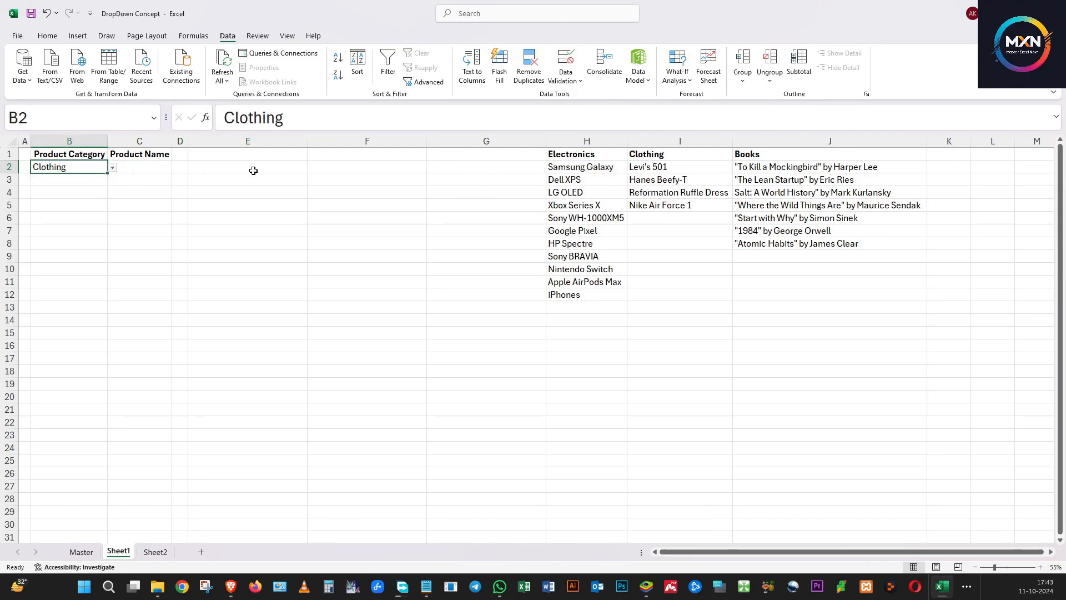
In E2, start an OFFSET formula anchored at $H$1 with a row offset of 1
{"action": "left_click", "coordinate": [249, 169]}
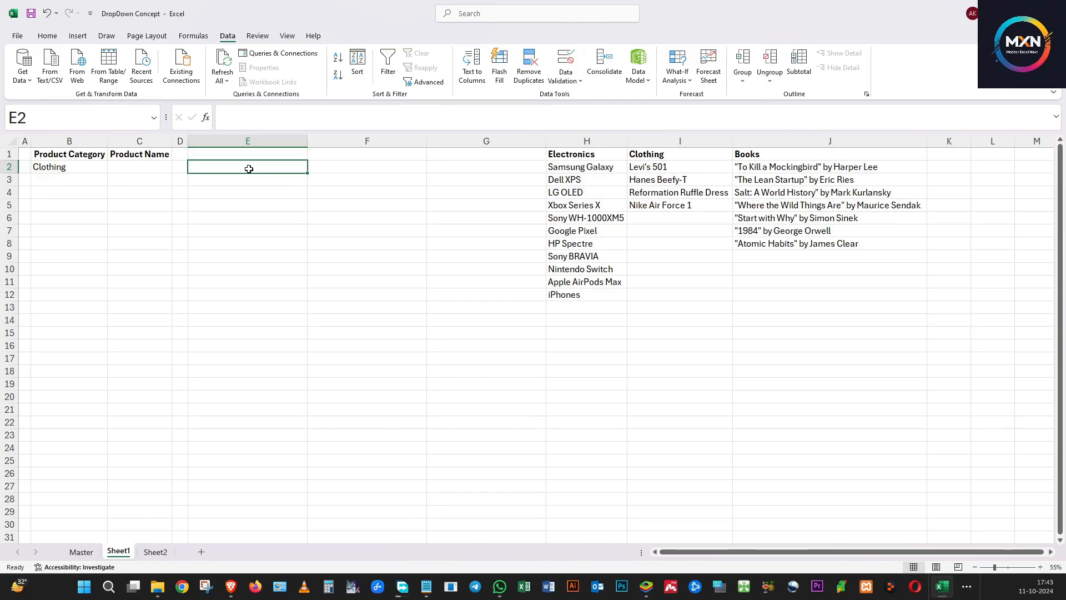
{"action": "type", "text": "="}
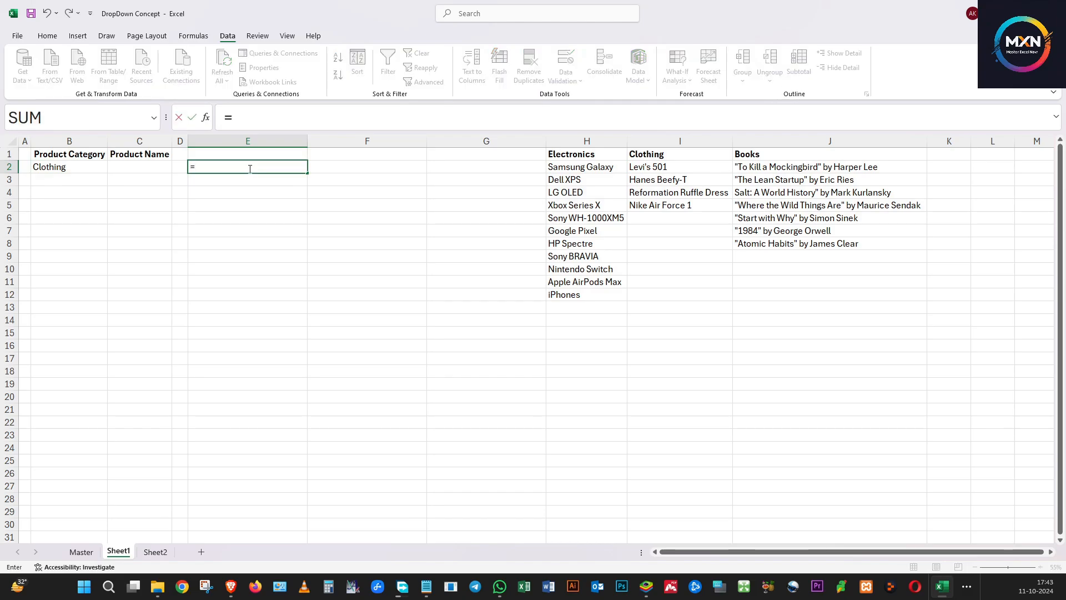
{"action": "type", "text": "off"}
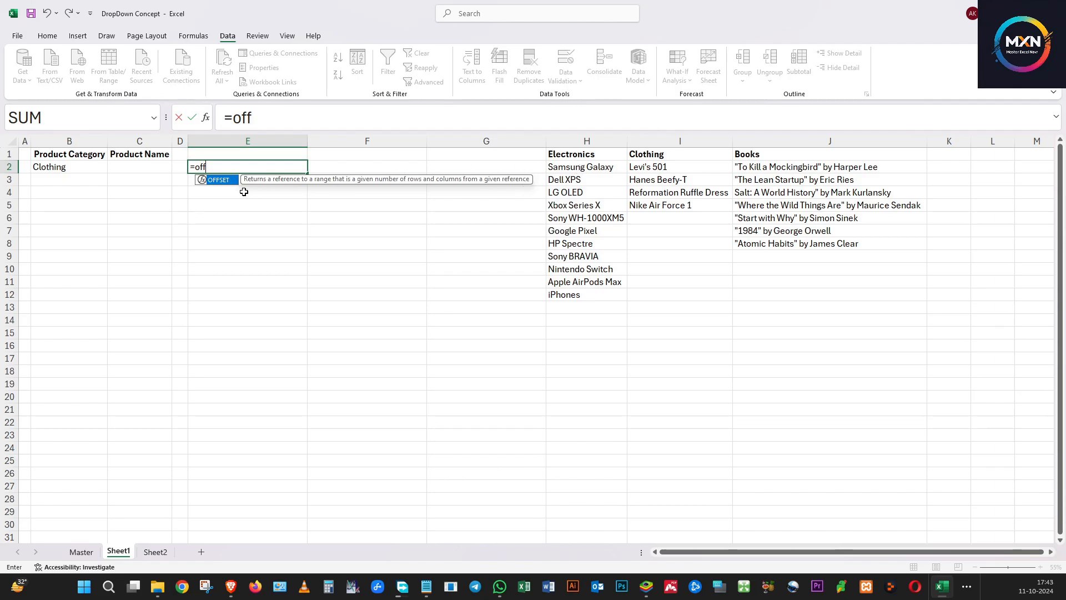
{"action": "double_click", "coordinate": [223, 180]}
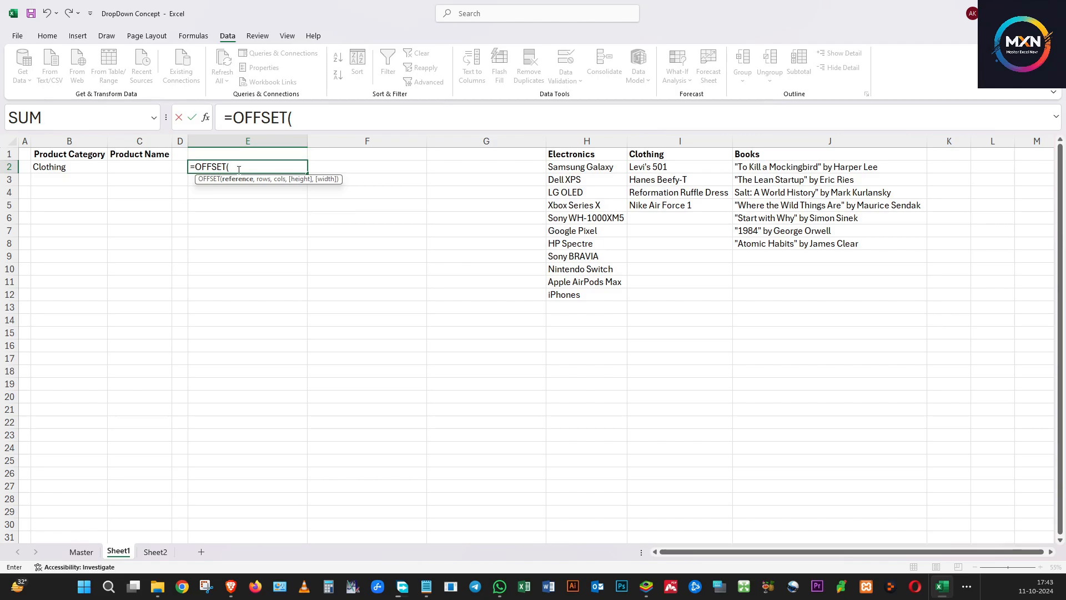
{"action": "left_click", "coordinate": [559, 154]}
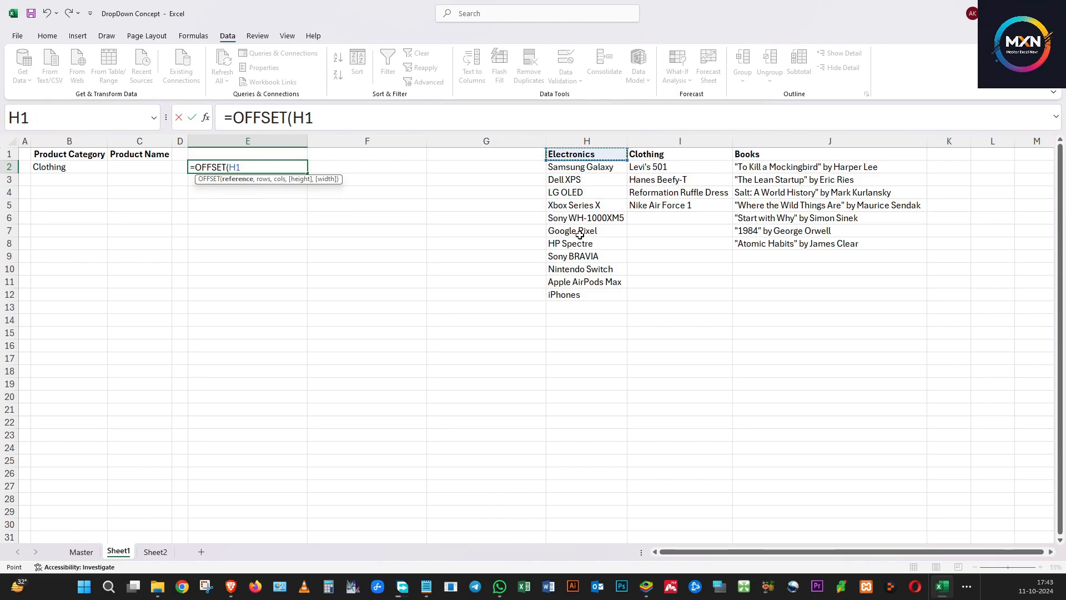
{"action": "key", "text": "F4"}
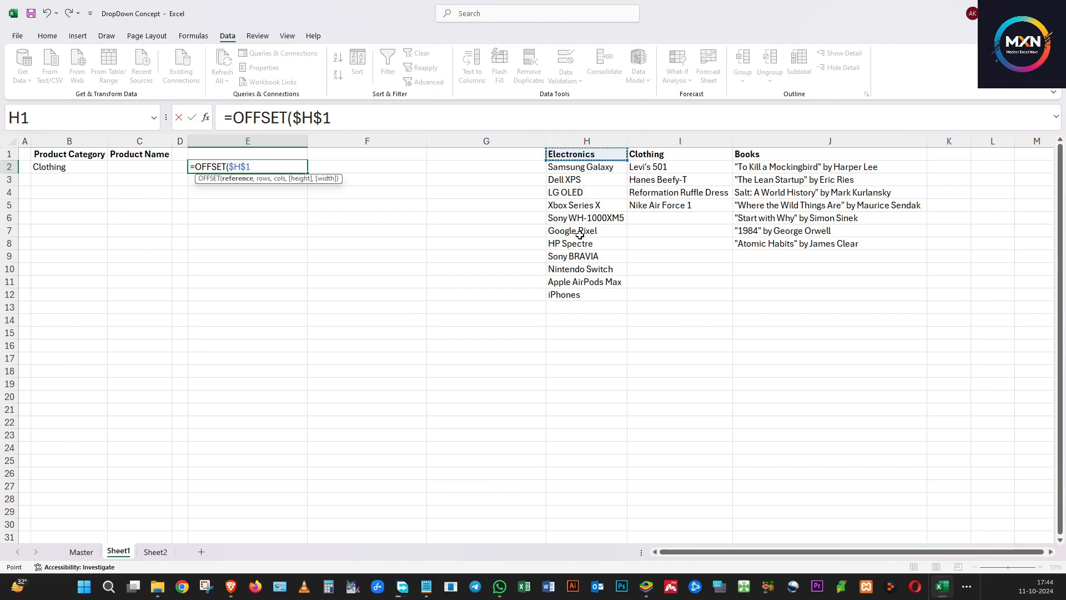
{"action": "type", "text": ",1"}
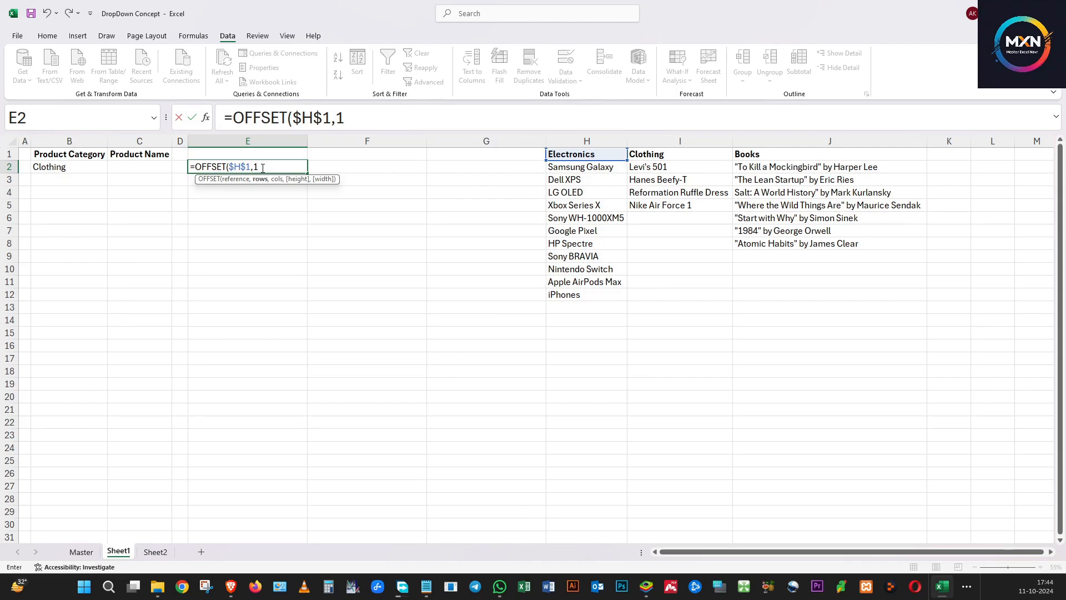
{"action": "type", "text": ","}
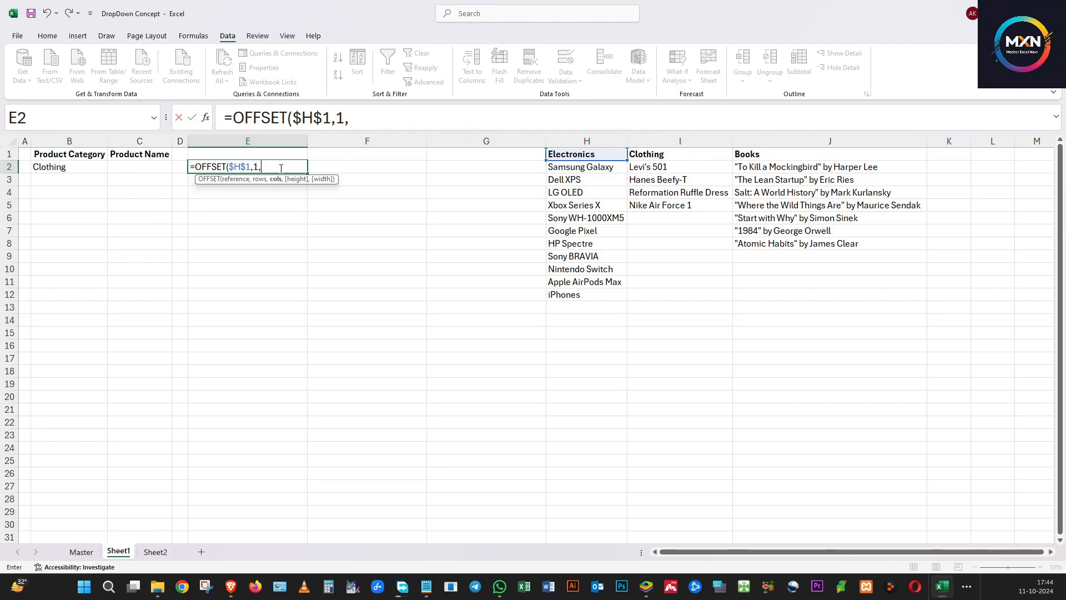
{"action": "left_click", "coordinate": [697, 191]}
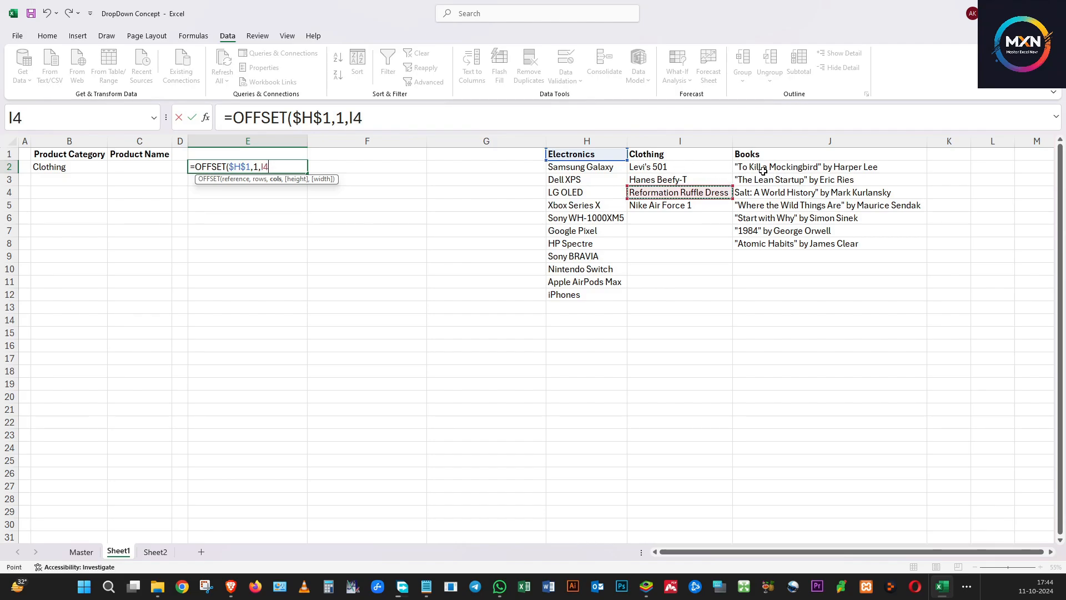
{"action": "key", "text": "BackSpace"}
{"action": "key", "text": "BackSpace"}
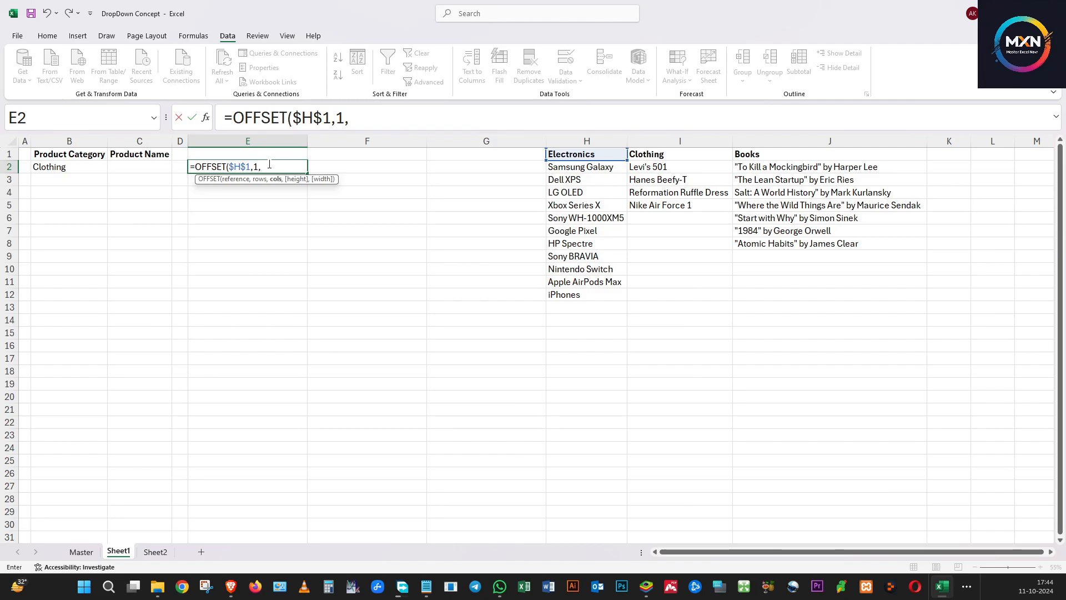
Complete the formula with MATCH(B2,$H$1:$J$1,0)-1 as the column offset and height and width of 1
{"action": "type", "text": "match"}
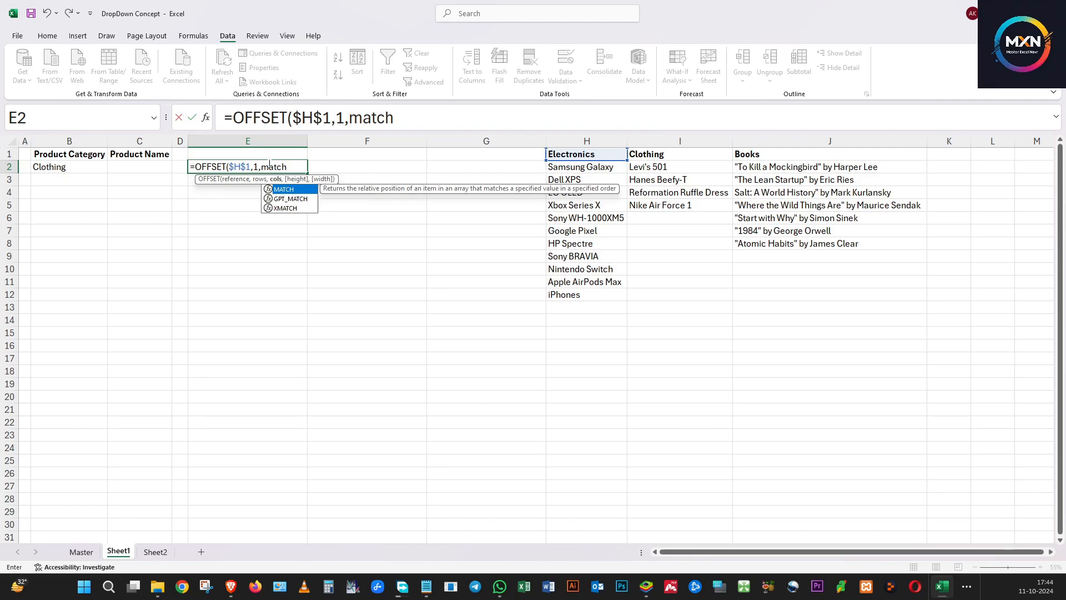
{"action": "type", "text": "("}
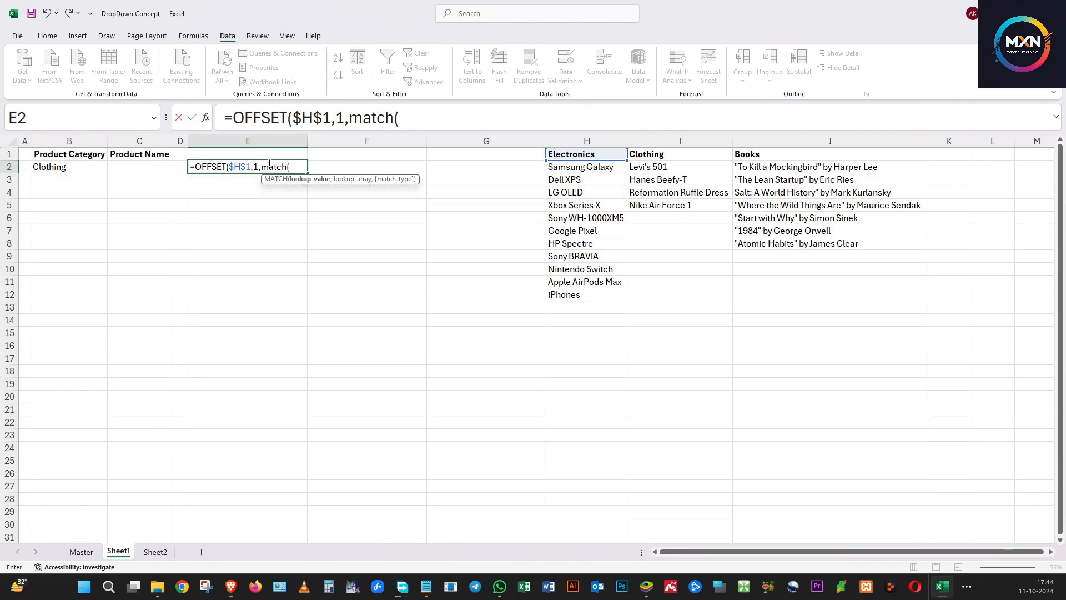
{"action": "left_click", "coordinate": [67, 168]}
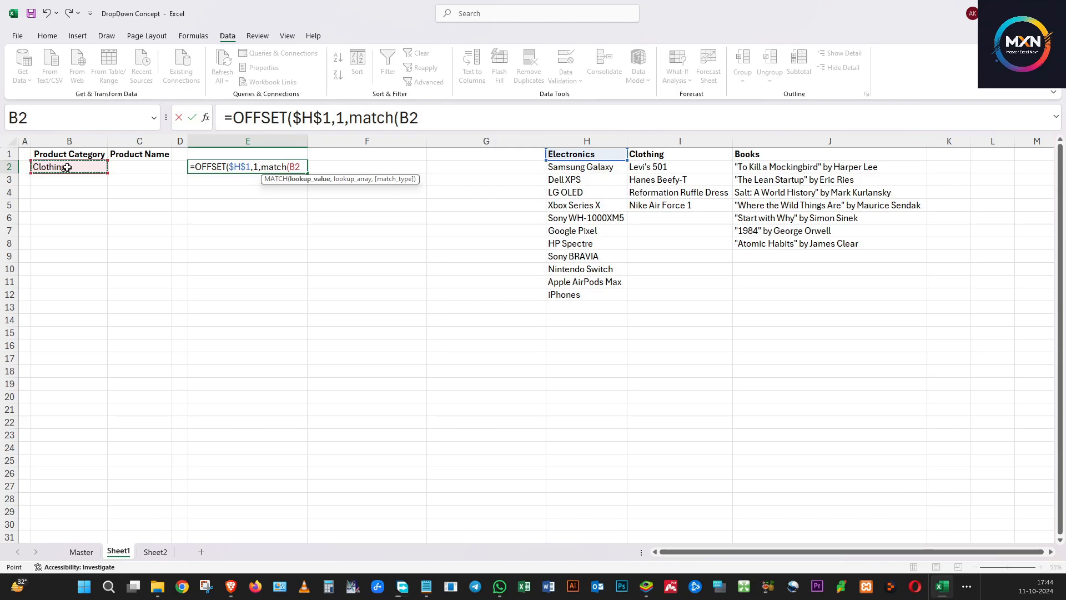
{"action": "type", "text": ","}
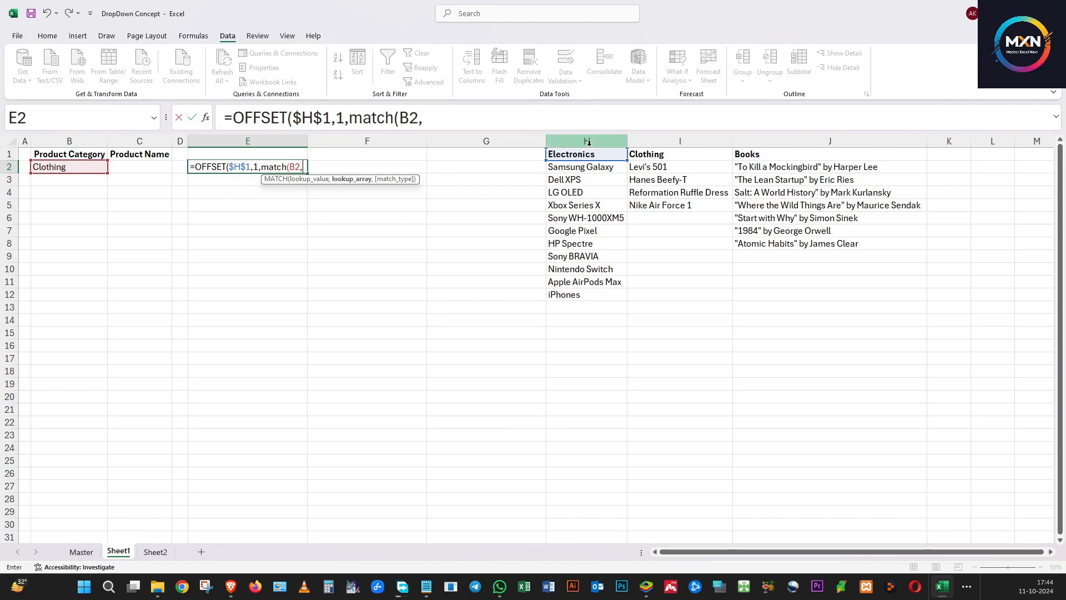
{"action": "left_click_drag", "start_coordinate": [588, 155], "coordinate": [748, 154]}
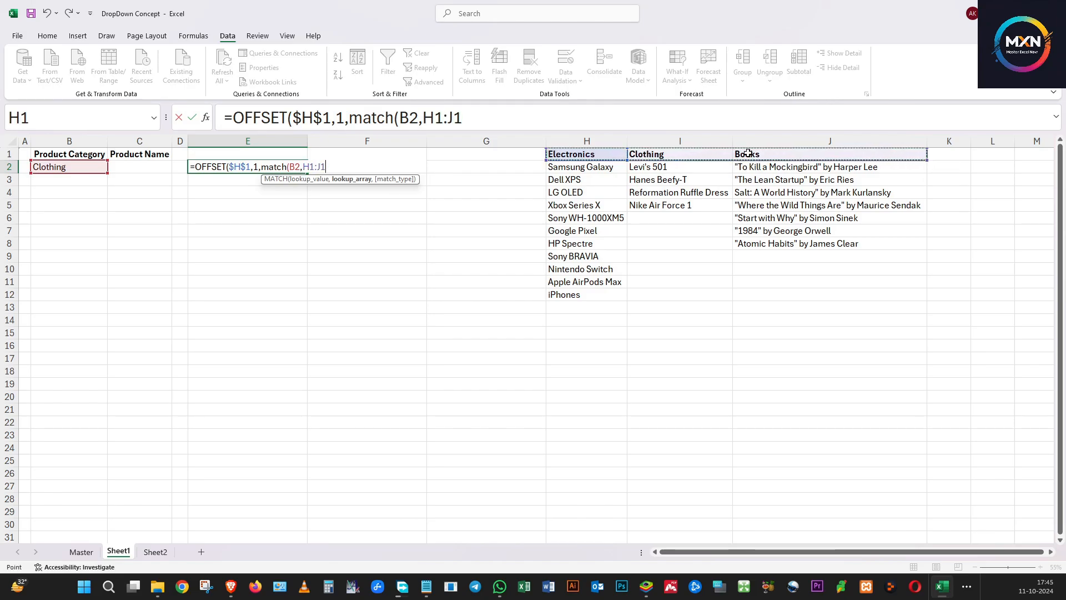
{"action": "key", "text": "F4"}
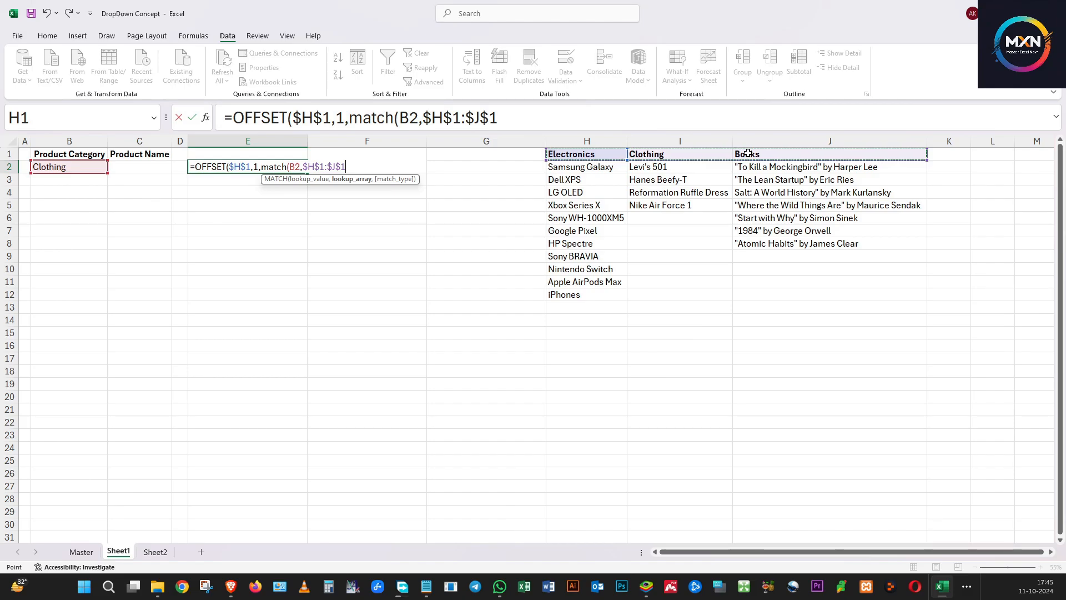
{"action": "type", "text": ","}
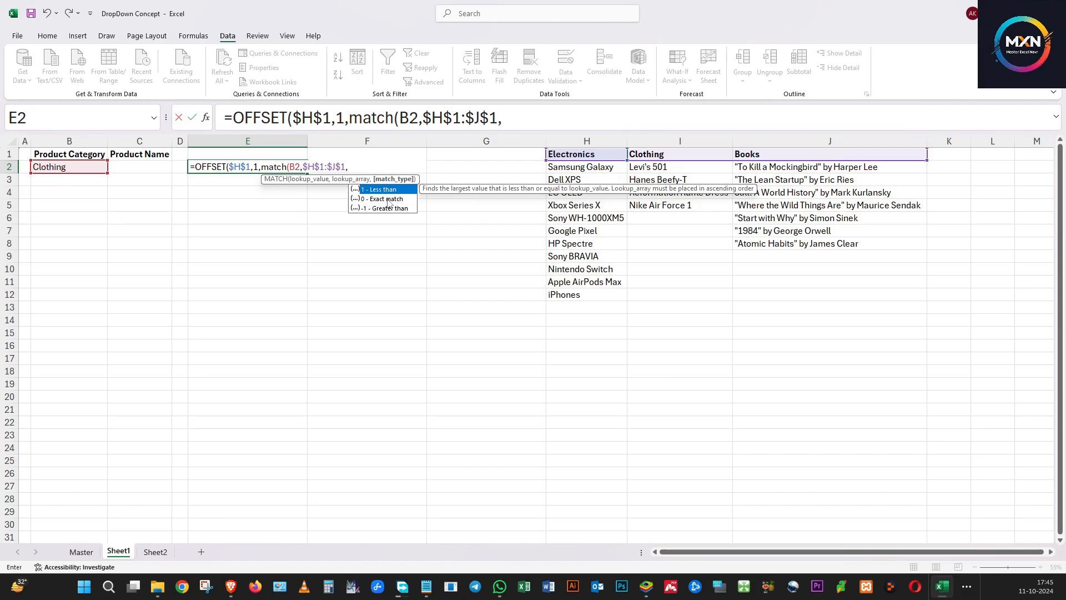
{"action": "double_click", "coordinate": [387, 199]}
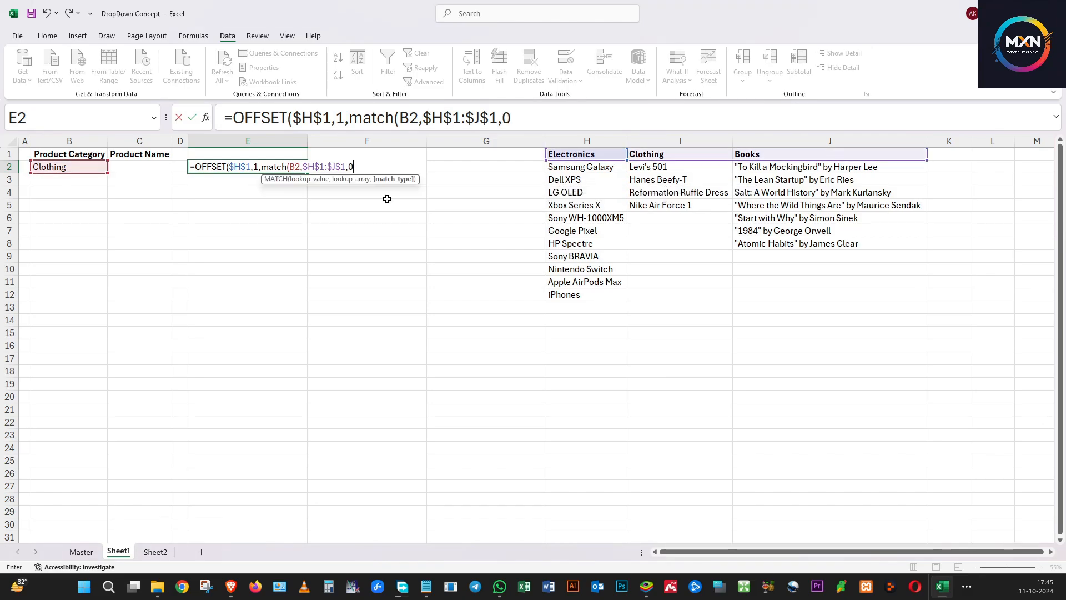
{"action": "type", "text": ")-"}
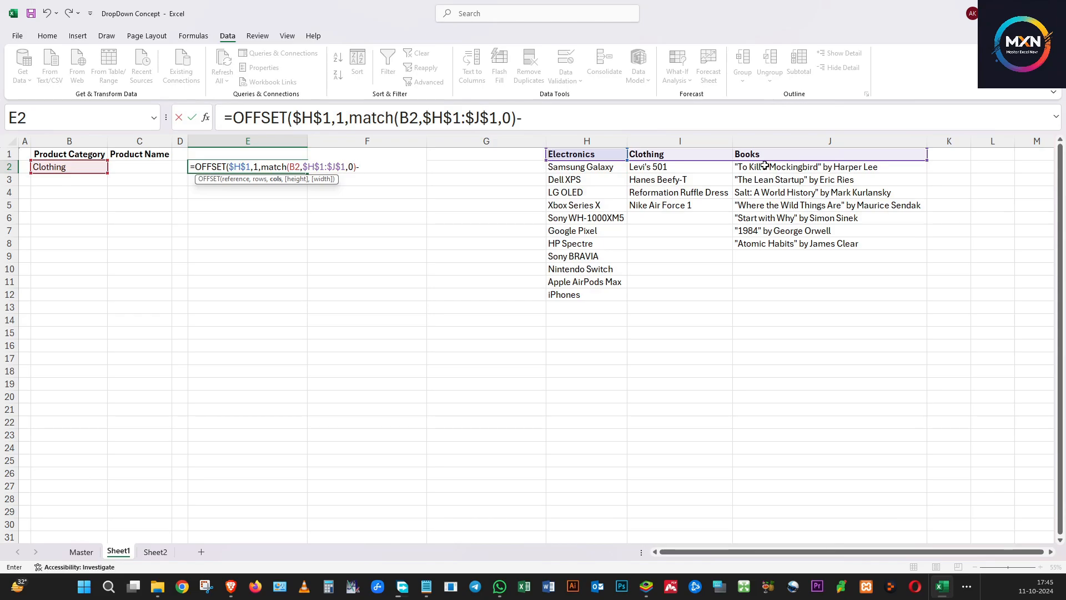
{"action": "type", "text": "1,"}
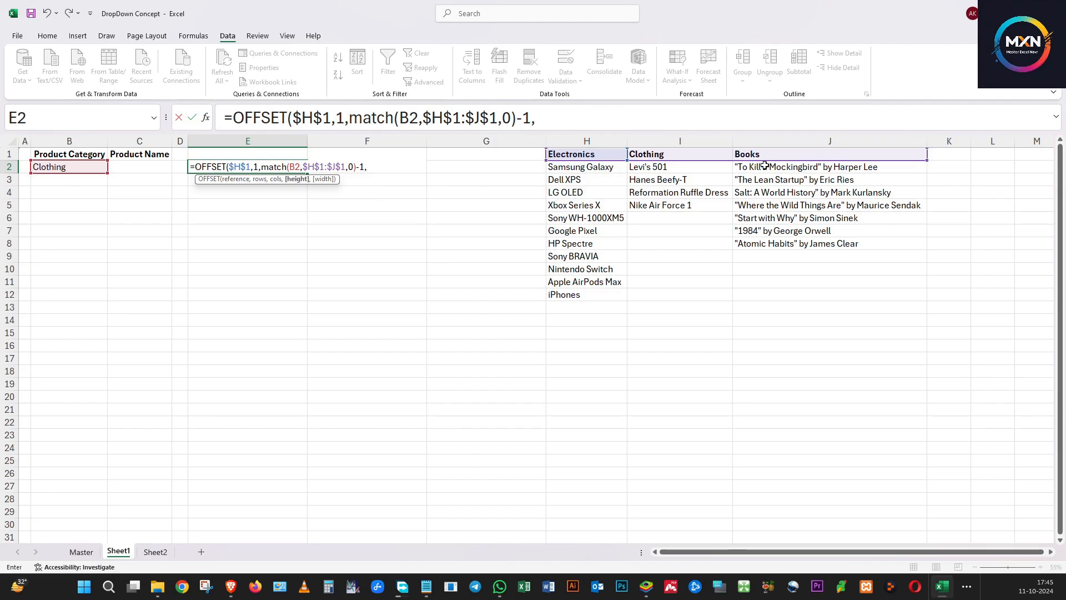
{"action": "type", "text": "1,1)"}
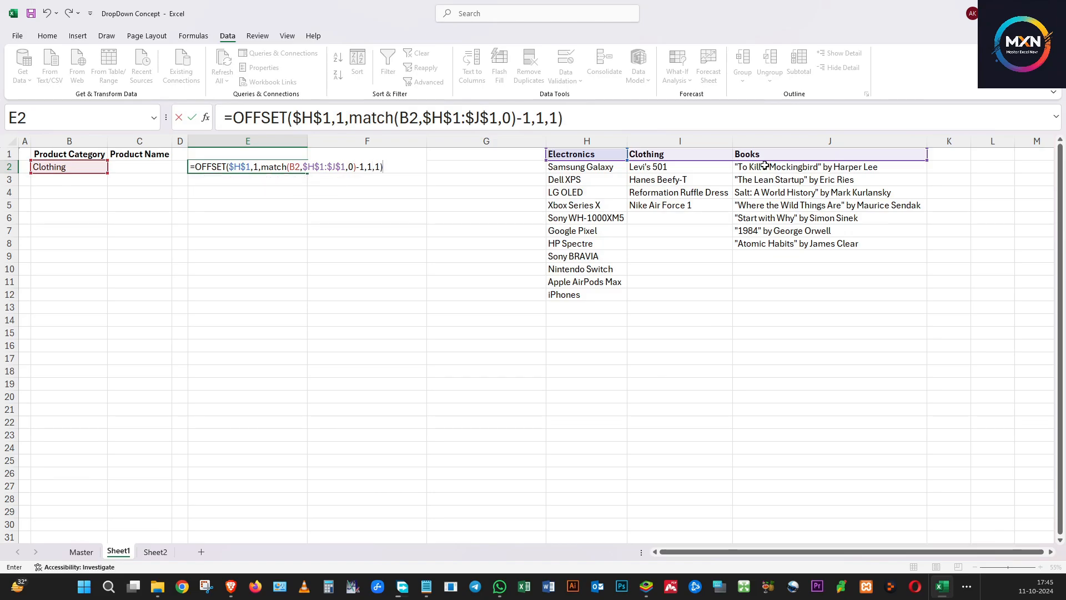
{"action": "key", "text": "Return"}
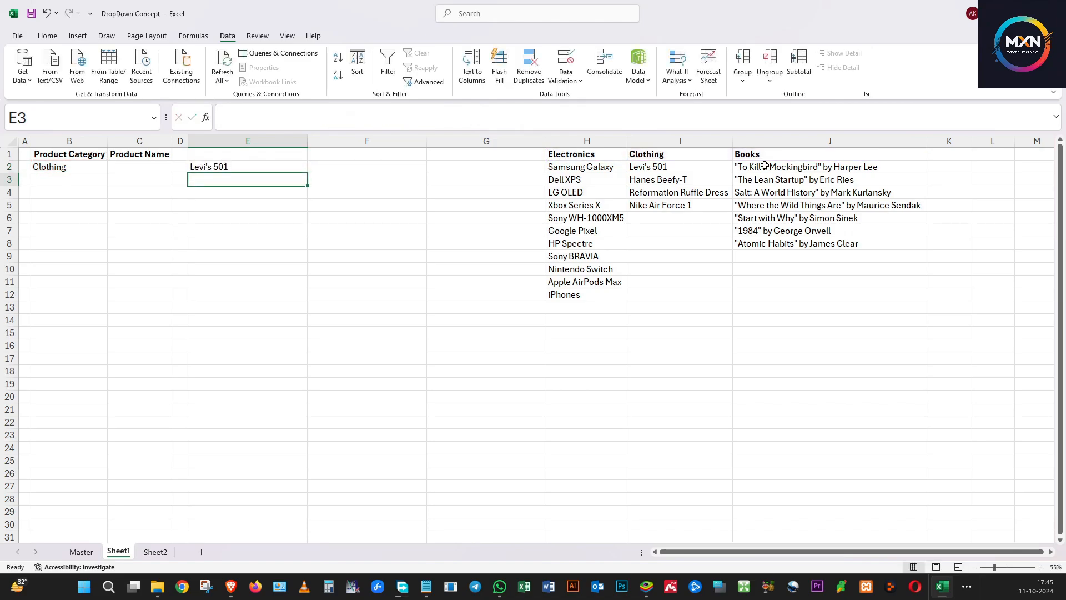
Test the E2 formula by switching the B2 category to Electronics and back to Clothing
{"action": "left_click", "coordinate": [51, 167]}
{"action": "left_click", "coordinate": [226, 167]}
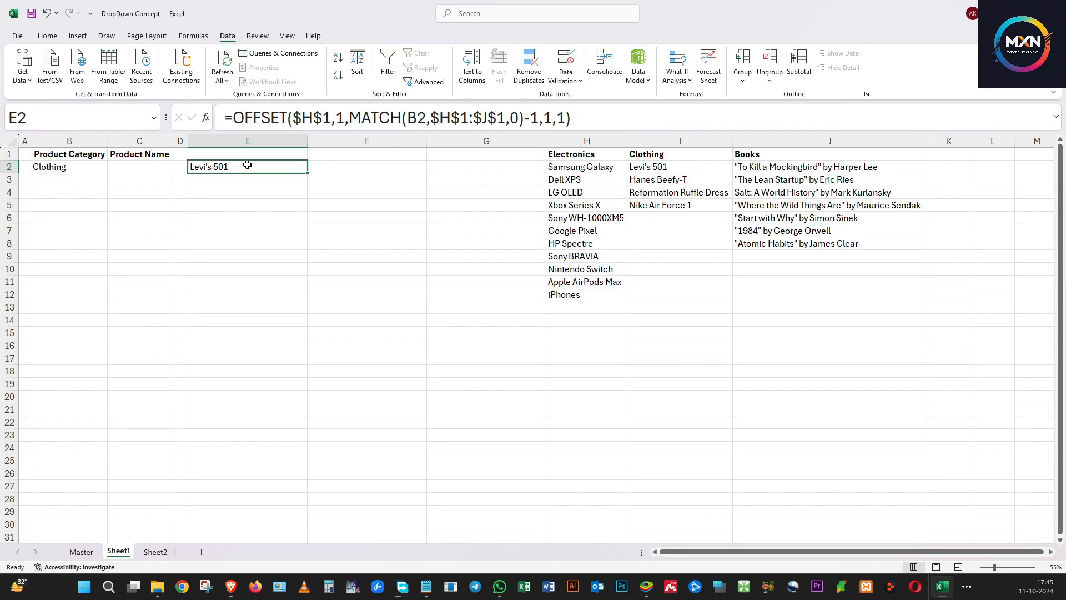
{"action": "left_click", "coordinate": [88, 167]}
{"action": "left_click", "coordinate": [113, 169]}
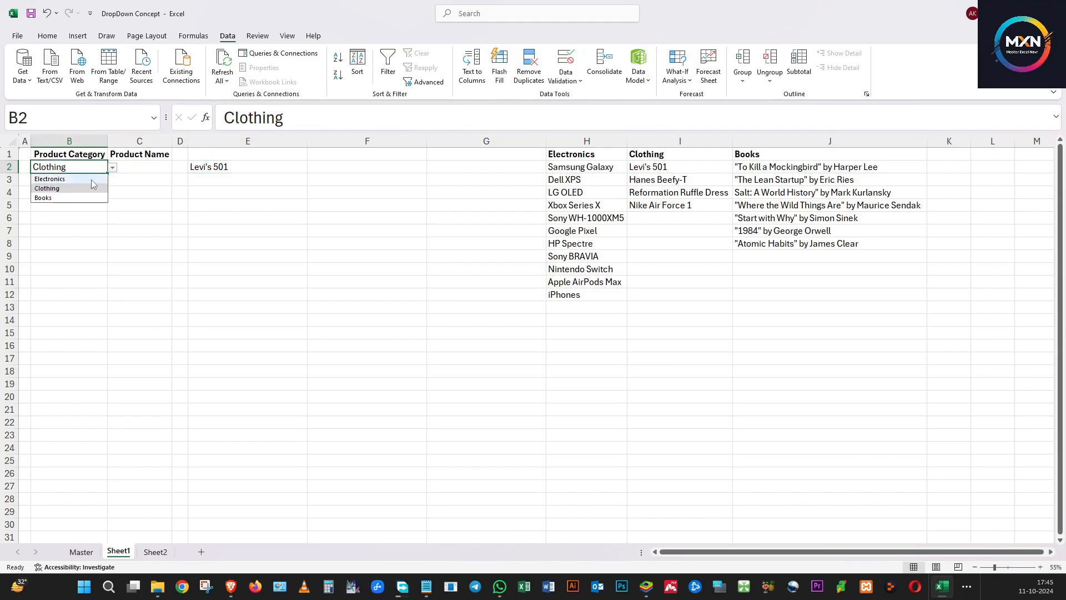
{"action": "left_click", "coordinate": [89, 179]}
{"action": "left_click", "coordinate": [264, 167]}
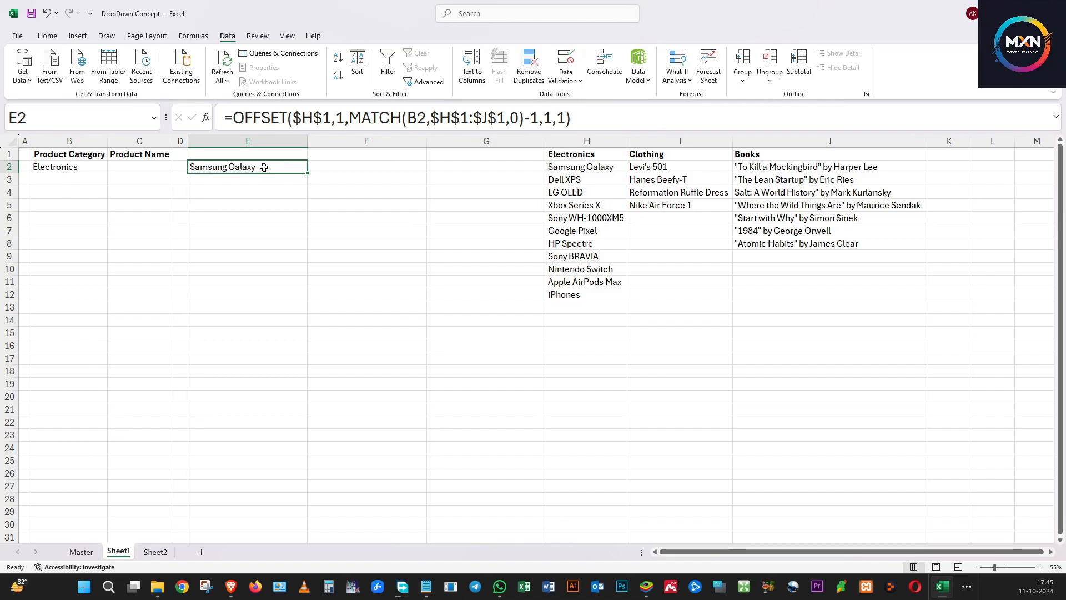
{"action": "left_click", "coordinate": [68, 167]}
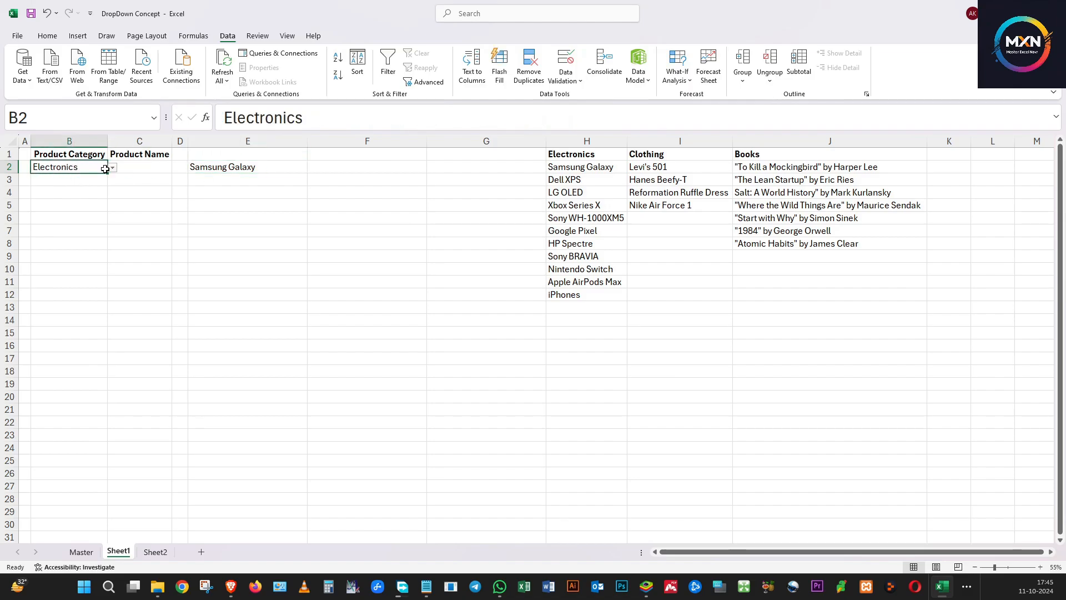
{"action": "left_click", "coordinate": [113, 168]}
{"action": "left_click", "coordinate": [56, 188]}
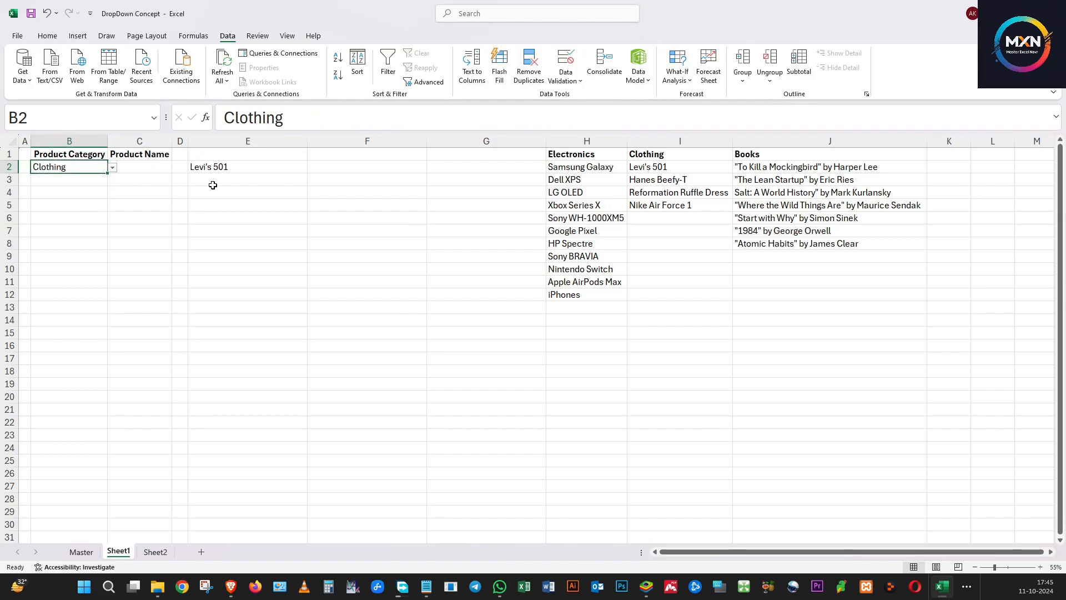
{"action": "left_click", "coordinate": [243, 169]}
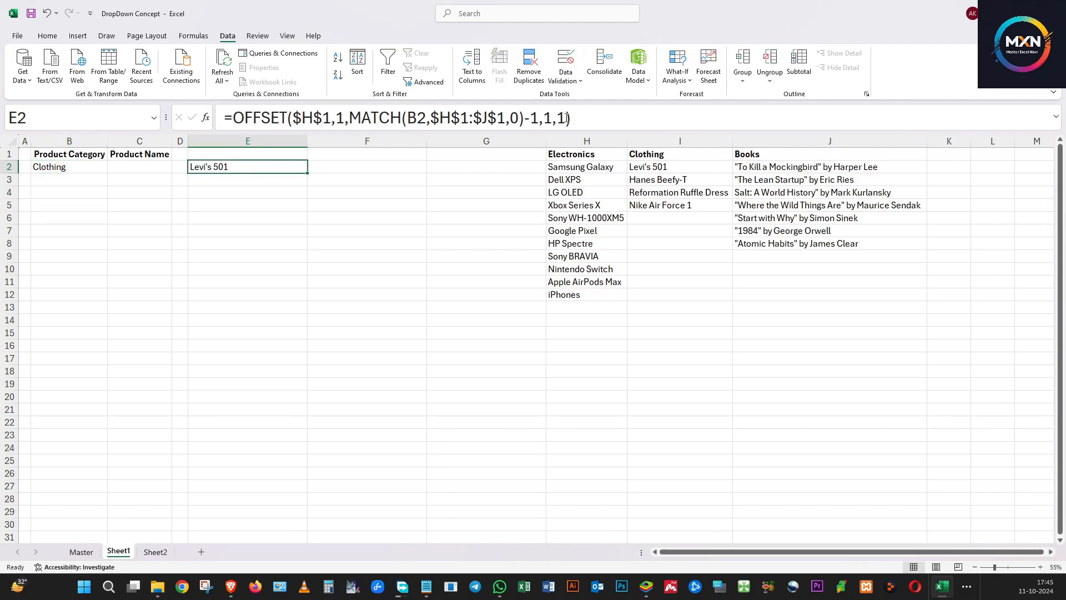
Copy the full OFFSET formula text from E2's formula
{"action": "left_click_drag", "start_coordinate": [567, 119], "coordinate": [225, 118]}
{"action": "right_click", "coordinate": [247, 118]}
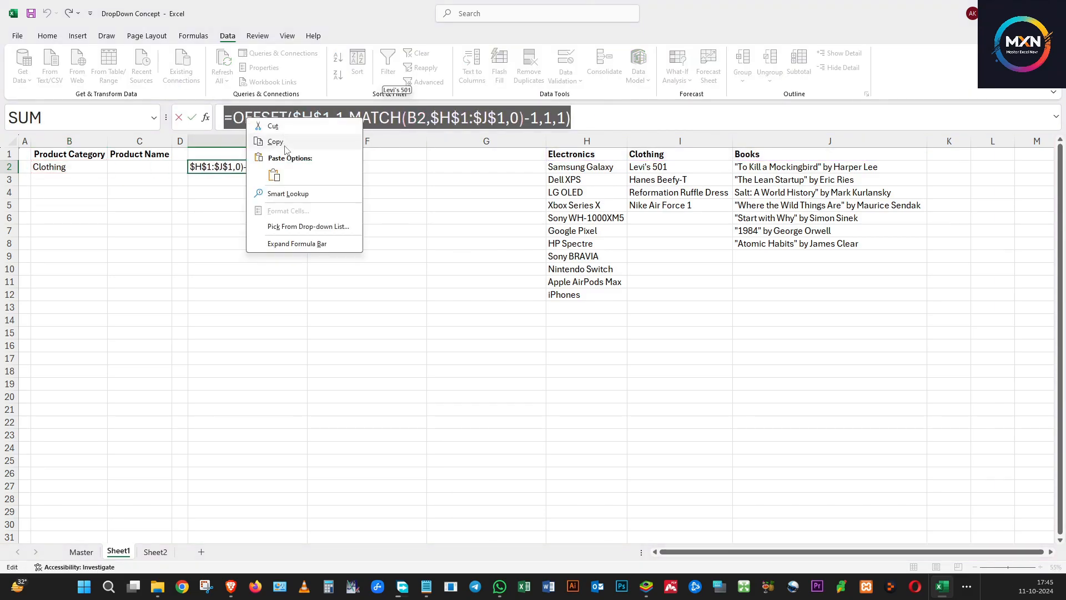
{"action": "left_click", "coordinate": [276, 142]}
{"action": "key", "text": "Return"}
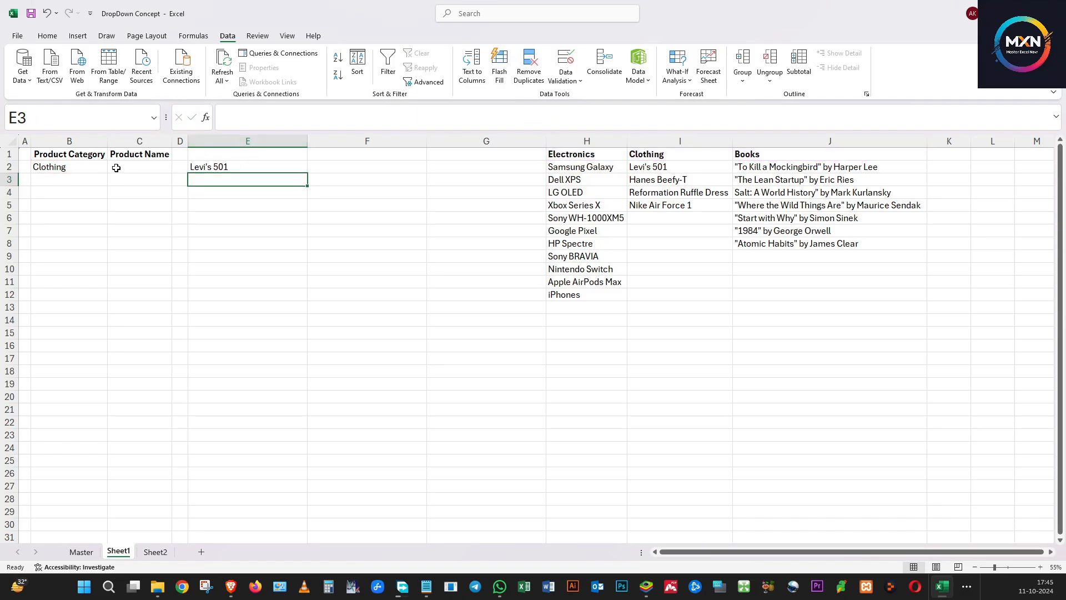
Add list data validation to C2 using the pasted OFFSET formula as its source
{"action": "left_click", "coordinate": [116, 167]}
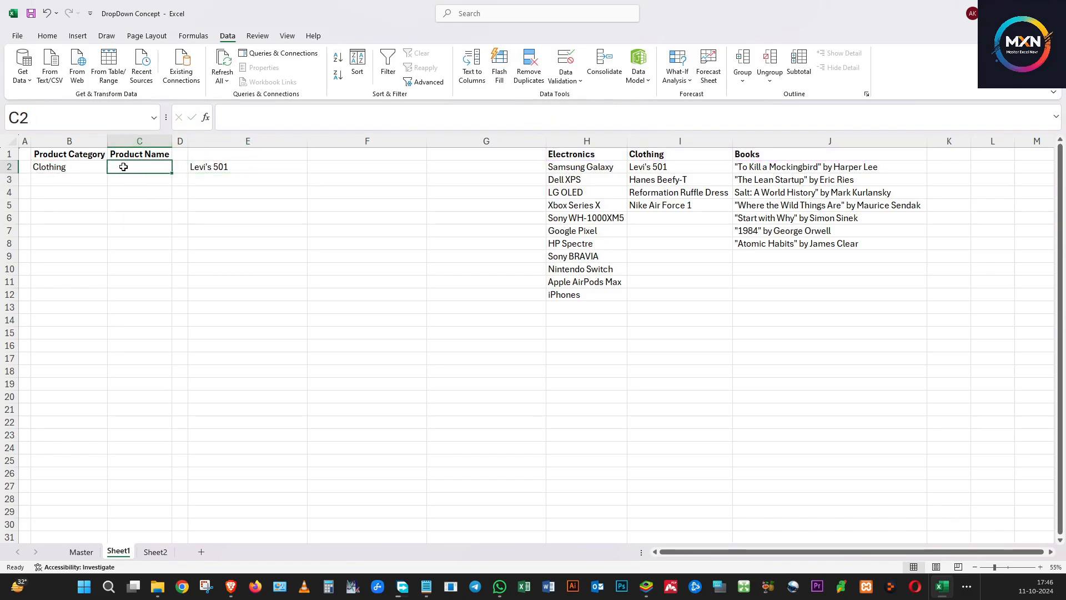
{"action": "left_click", "coordinate": [565, 60]}
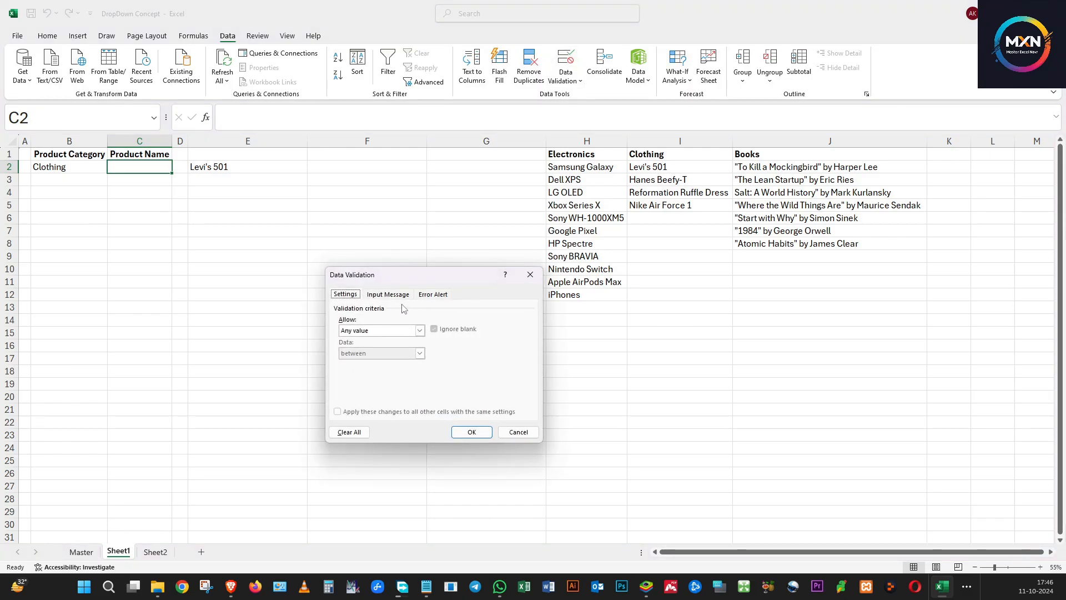
{"action": "left_click", "coordinate": [420, 330]}
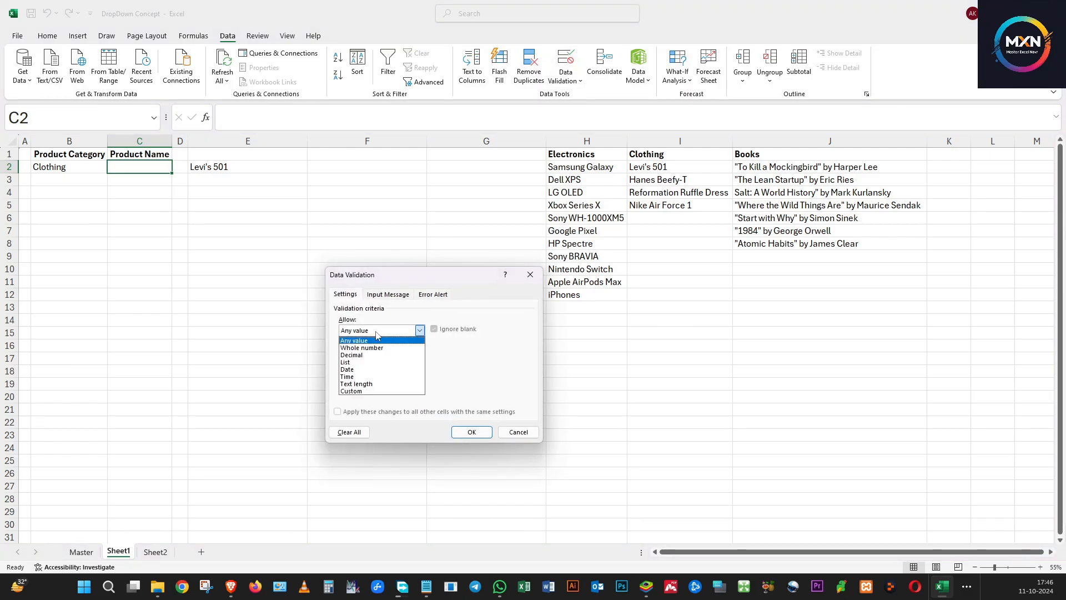
{"action": "left_click", "coordinate": [357, 363]}
{"action": "left_click", "coordinate": [361, 374]}
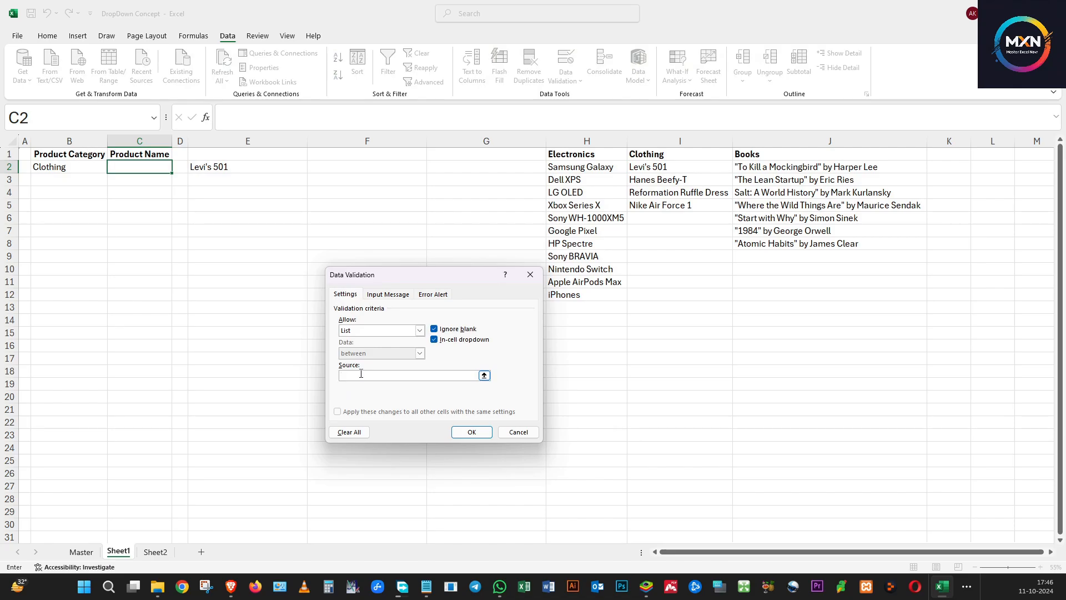
{"action": "key", "text": "ctrl+v"}
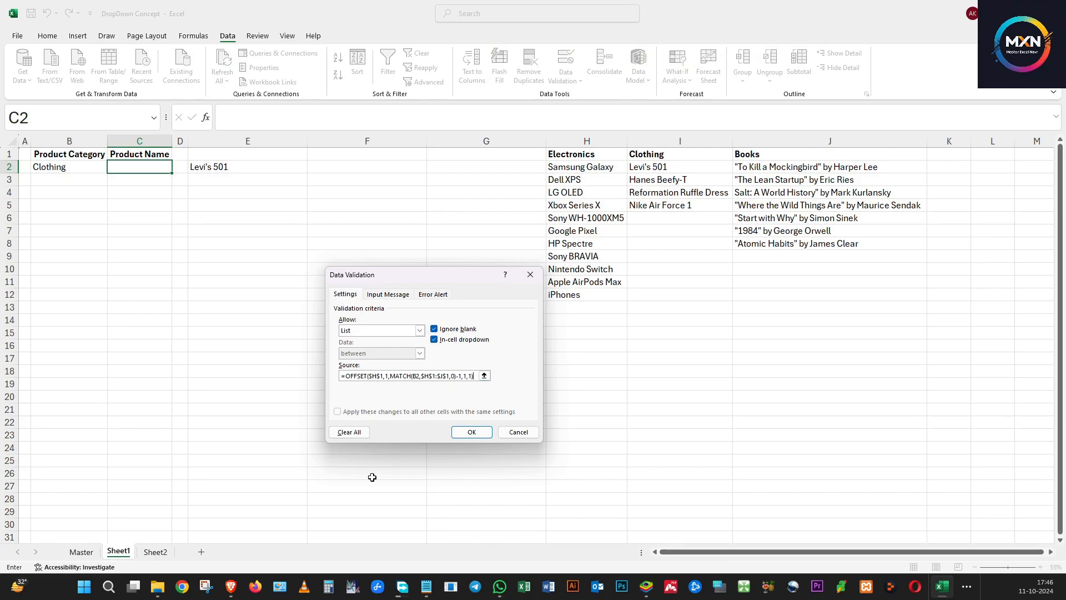
{"action": "left_click", "coordinate": [472, 433]}
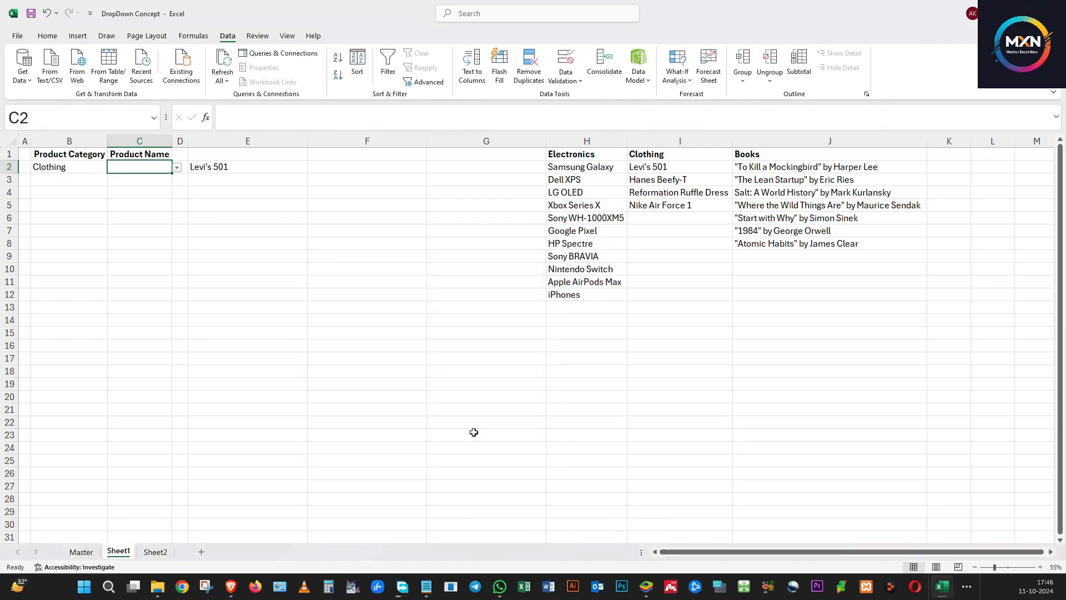
Test C2's dropdown by choosing Levi's 501, then switching B2 to Books and choosing the first book title
{"action": "left_click", "coordinate": [178, 173]}
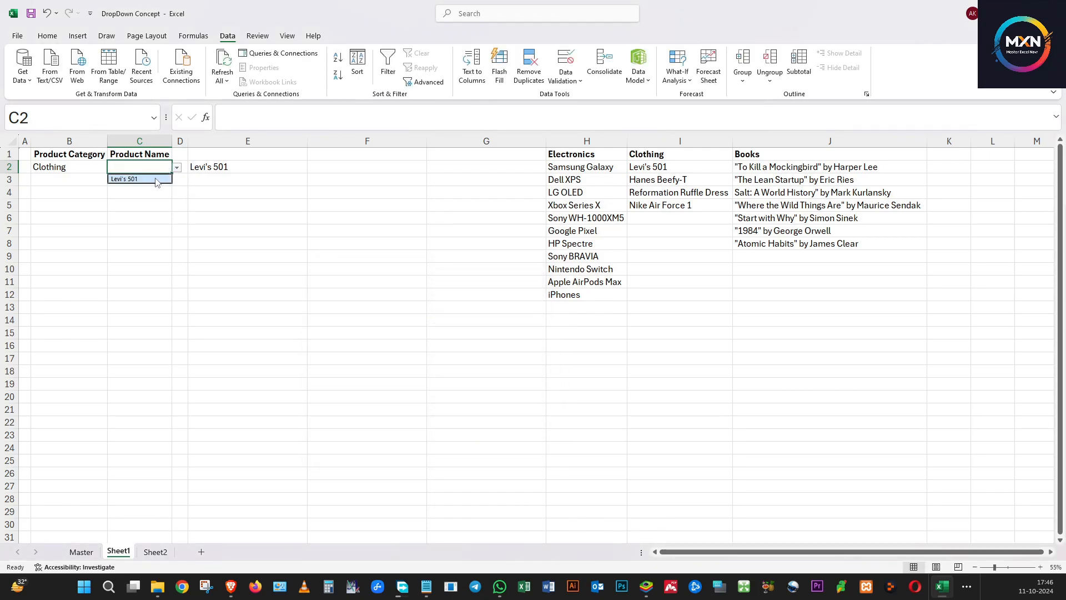
{"action": "left_click", "coordinate": [155, 179]}
{"action": "left_click", "coordinate": [177, 173]}
{"action": "left_click", "coordinate": [154, 178]}
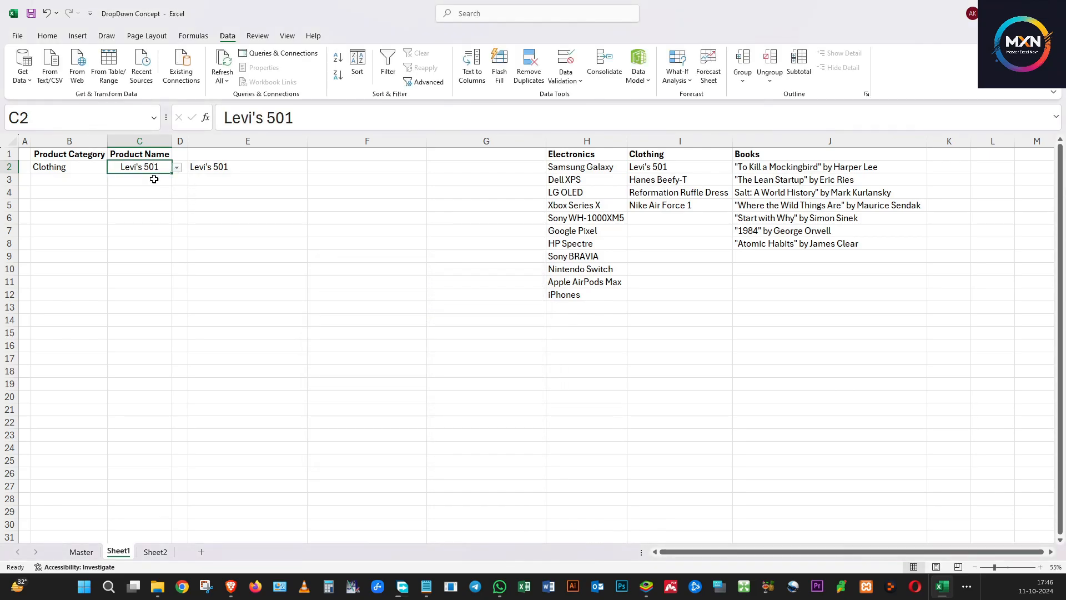
{"action": "left_click", "coordinate": [50, 167]}
{"action": "left_click", "coordinate": [113, 168]}
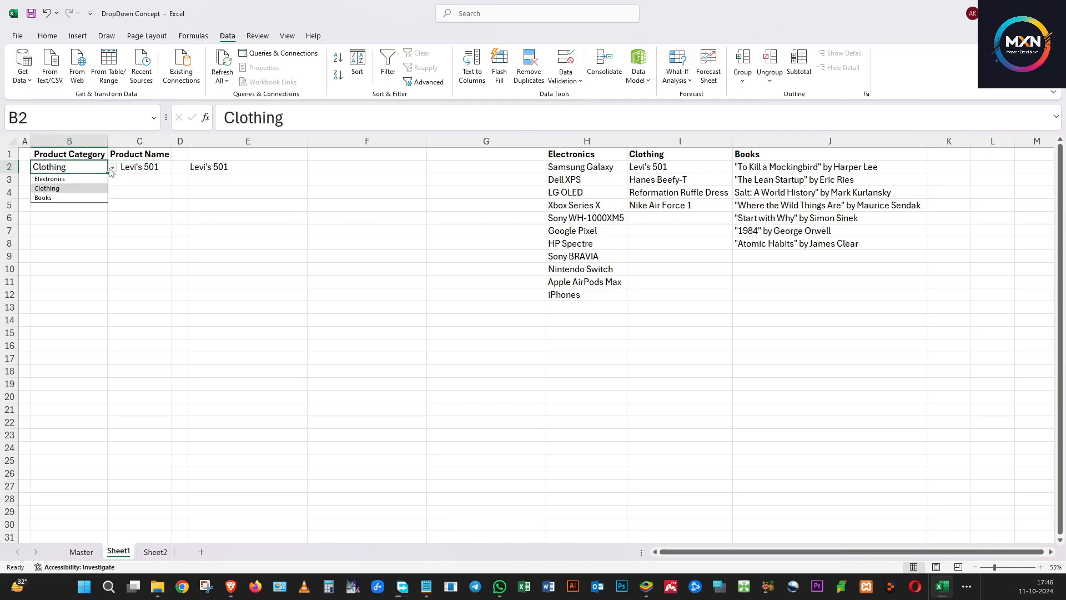
{"action": "left_click", "coordinate": [95, 198]}
{"action": "left_click", "coordinate": [140, 171]}
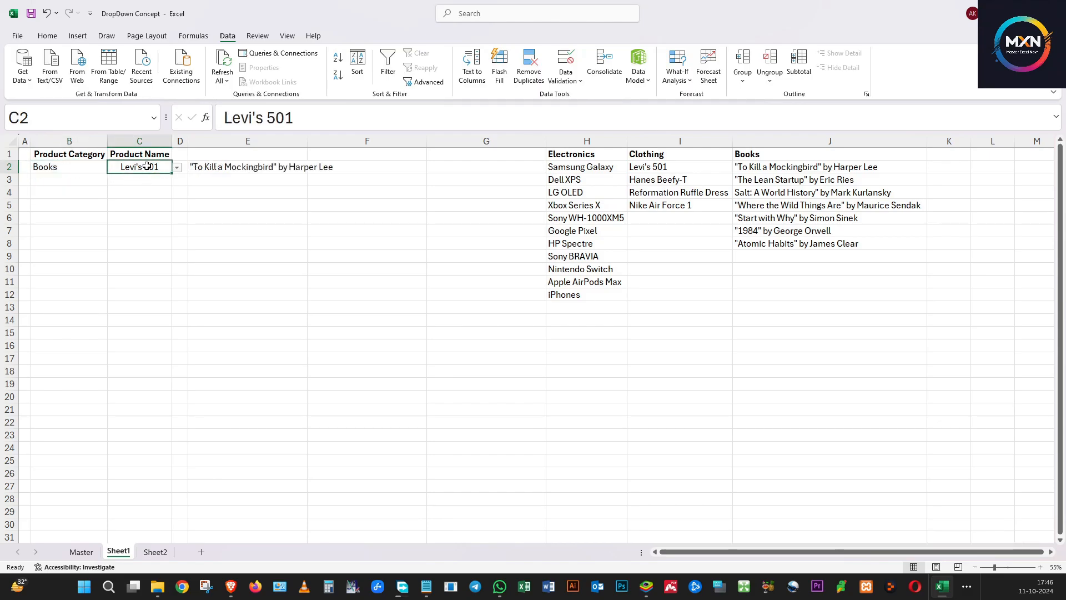
{"action": "left_click", "coordinate": [177, 168]}
{"action": "left_click", "coordinate": [167, 178]}
{"action": "left_click", "coordinate": [245, 231]}
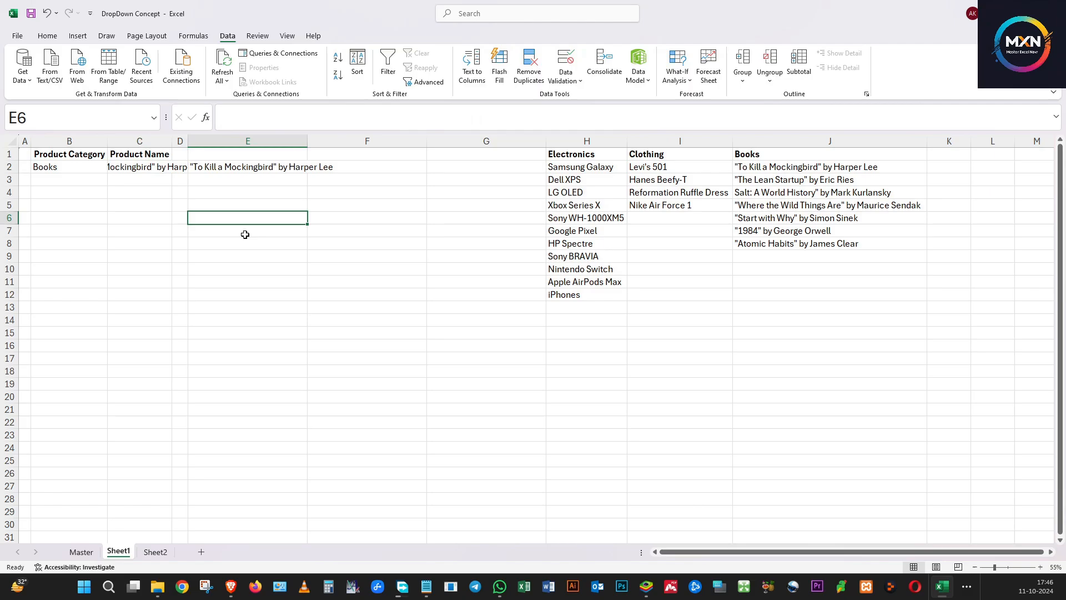
Autofit column C's width and delete the empty column F
{"action": "double_click", "coordinate": [172, 138]}
{"action": "left_click", "coordinate": [309, 248]}
{"action": "left_click_drag", "start_coordinate": [309, 248], "coordinate": [307, 261]}
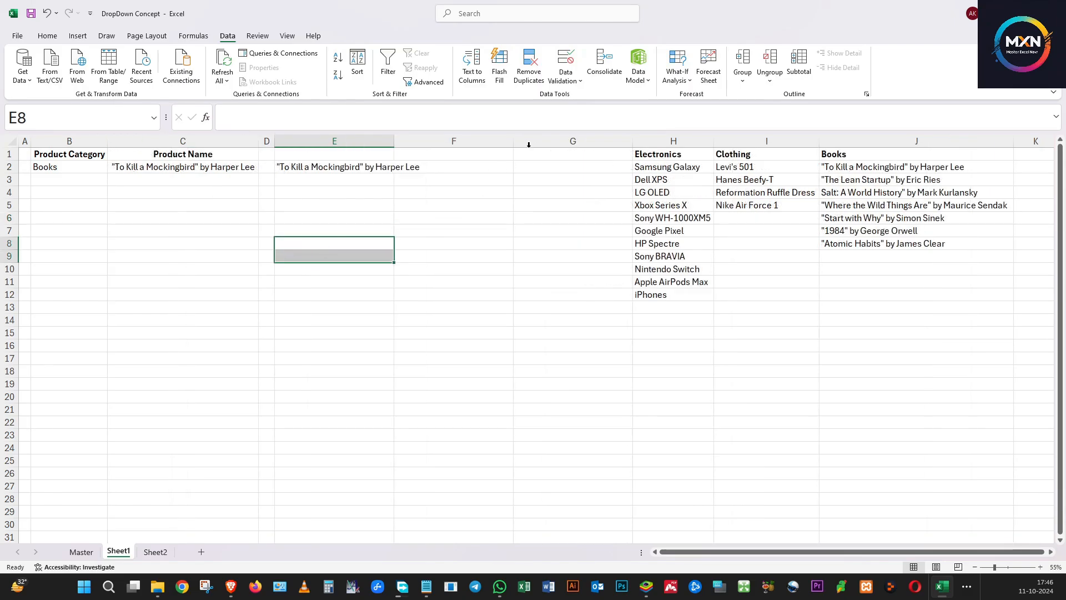
{"action": "left_click", "coordinate": [468, 140]}
{"action": "key", "text": "ctrl+minus"}
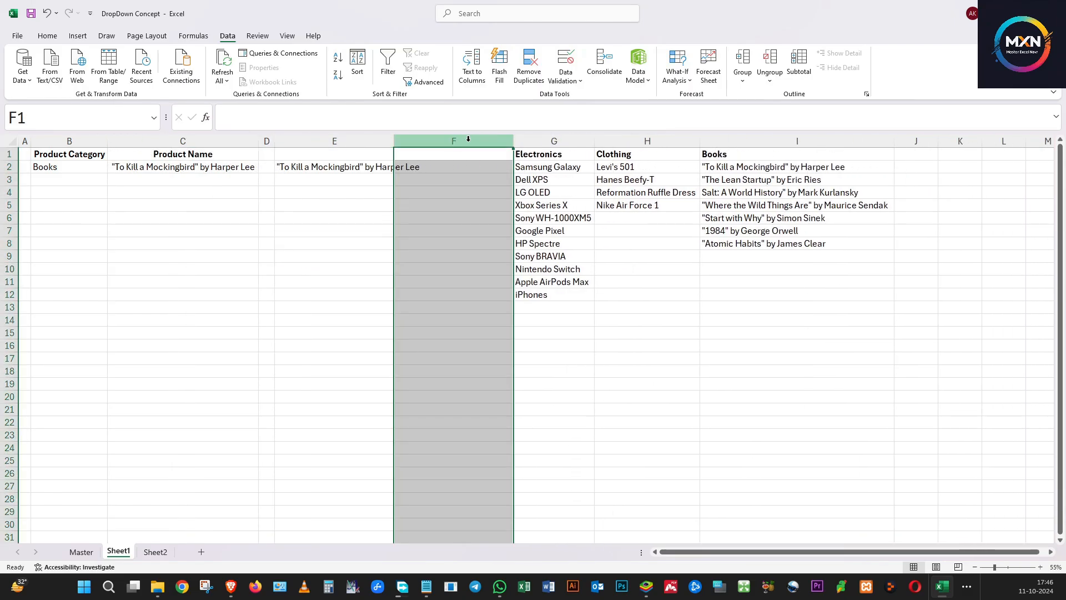
{"action": "left_click", "coordinate": [368, 266]}
{"action": "left_click", "coordinate": [369, 185]}
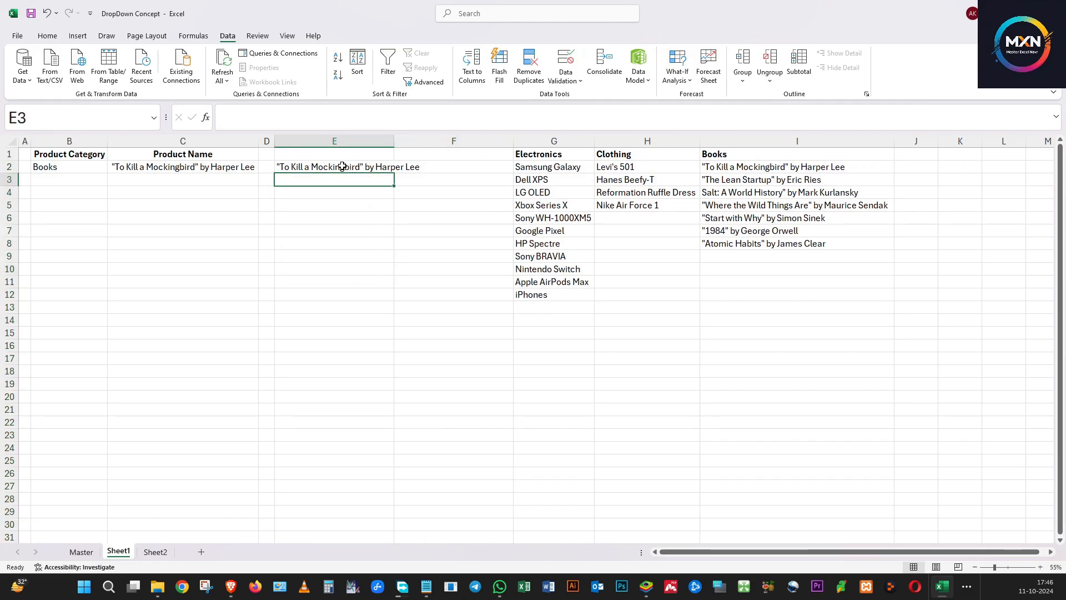
Review the shifted category lists in columns G to I and select C2
{"action": "left_click", "coordinate": [350, 168]}
{"action": "left_click_drag", "start_coordinate": [580, 169], "coordinate": [584, 291]}
{"action": "left_click_drag", "start_coordinate": [639, 166], "coordinate": [674, 298]}
{"action": "left_click_drag", "start_coordinate": [751, 165], "coordinate": [752, 306]}
{"action": "left_click", "coordinate": [533, 280]}
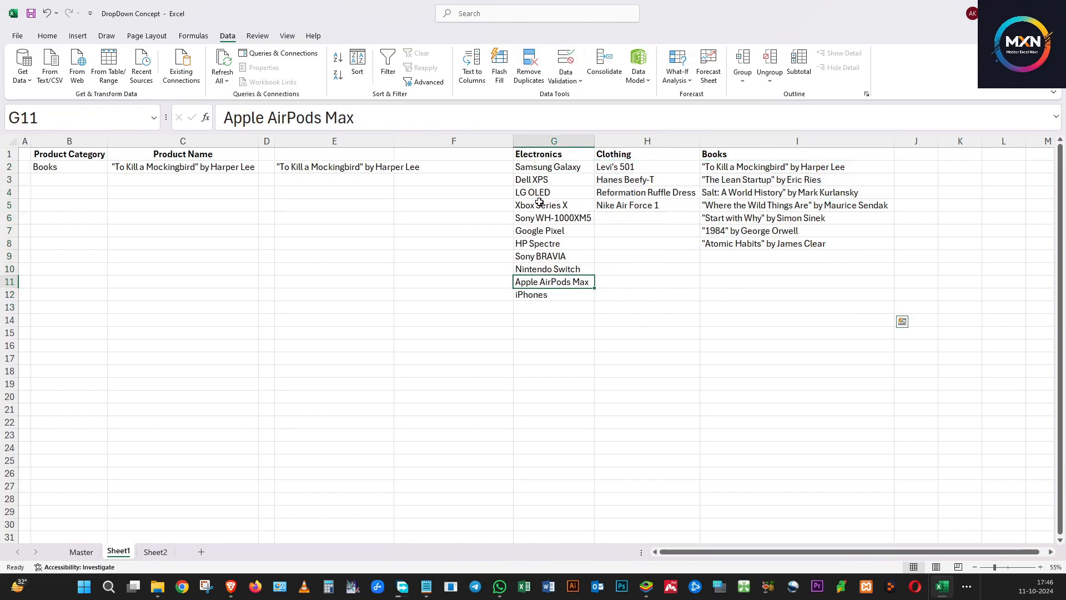
{"action": "left_click", "coordinate": [170, 162]}
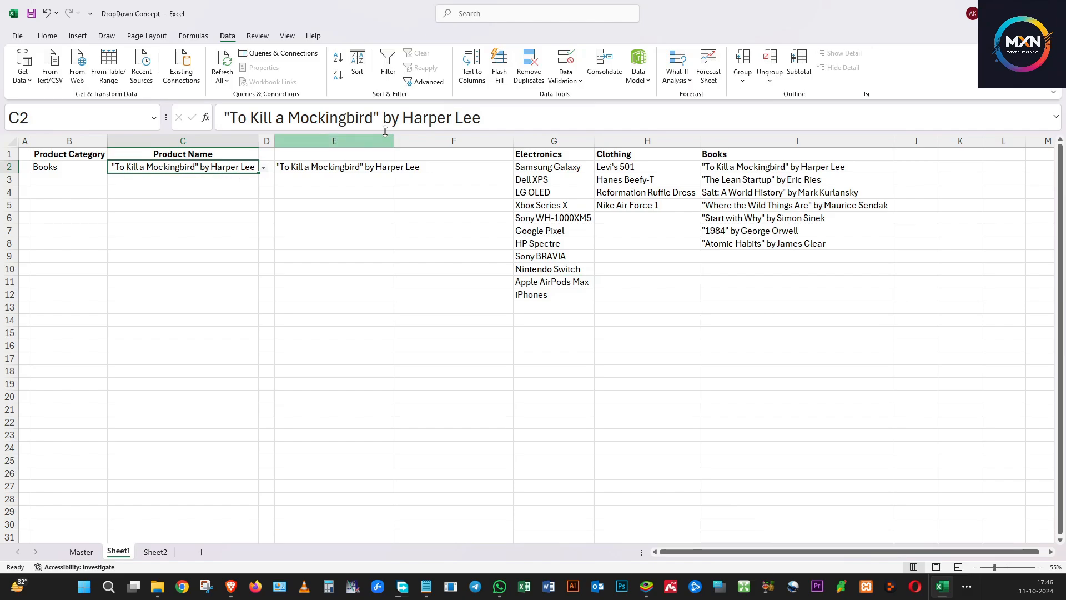
{"action": "left_click", "coordinate": [565, 62]}
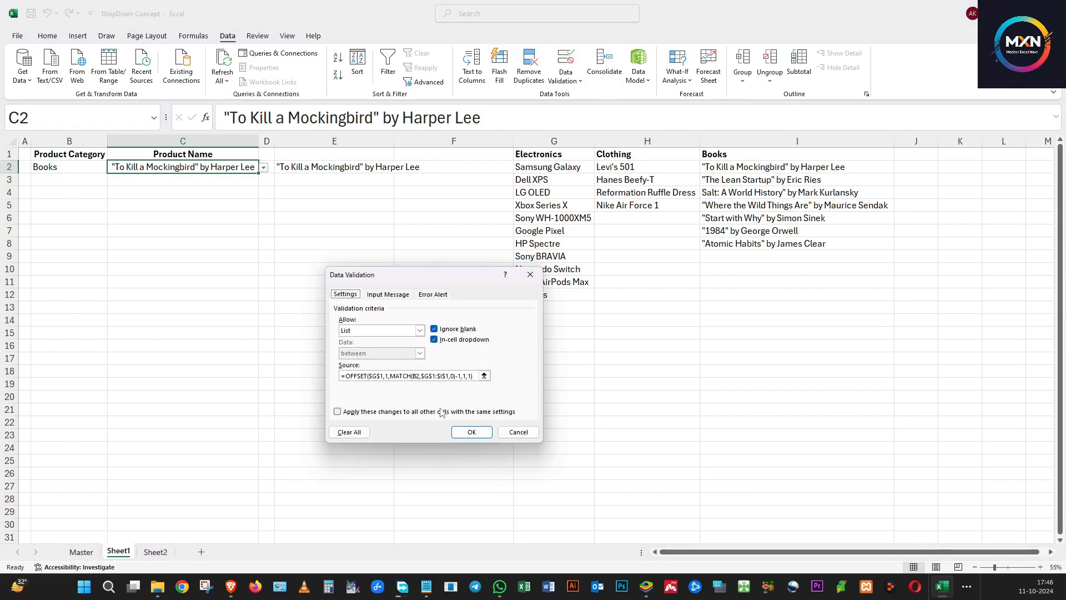
{"action": "left_click", "coordinate": [463, 376]}
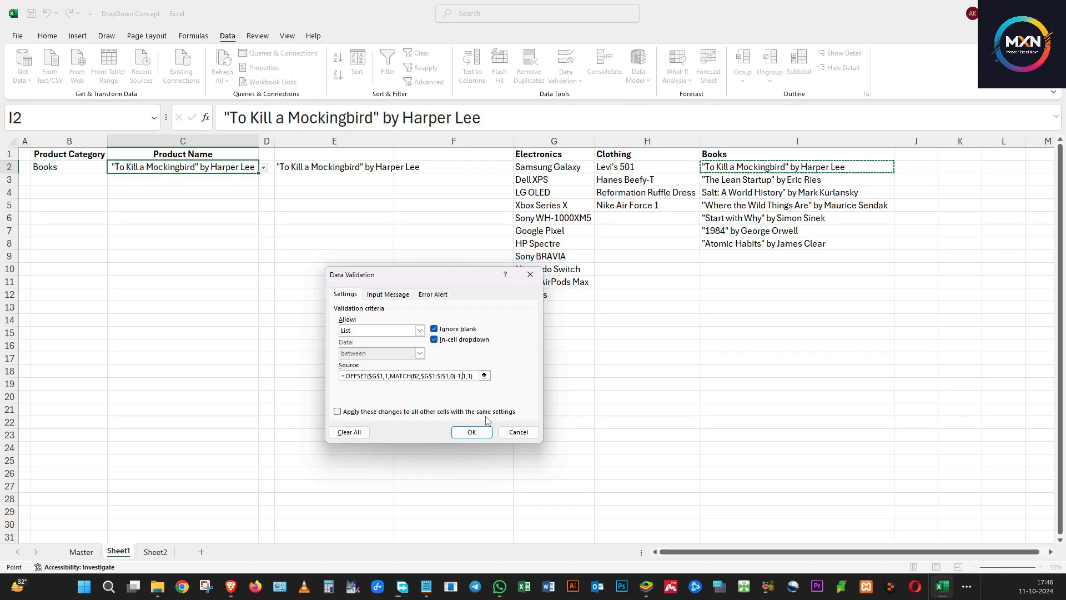
{"action": "key", "text": "Right"}
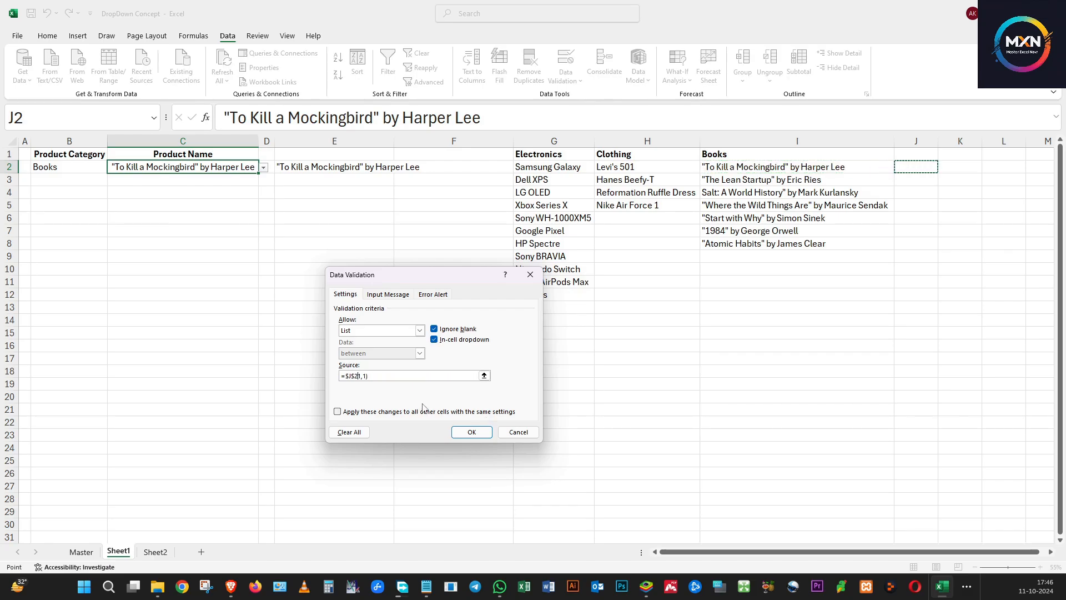
{"action": "key", "text": "Escape"}
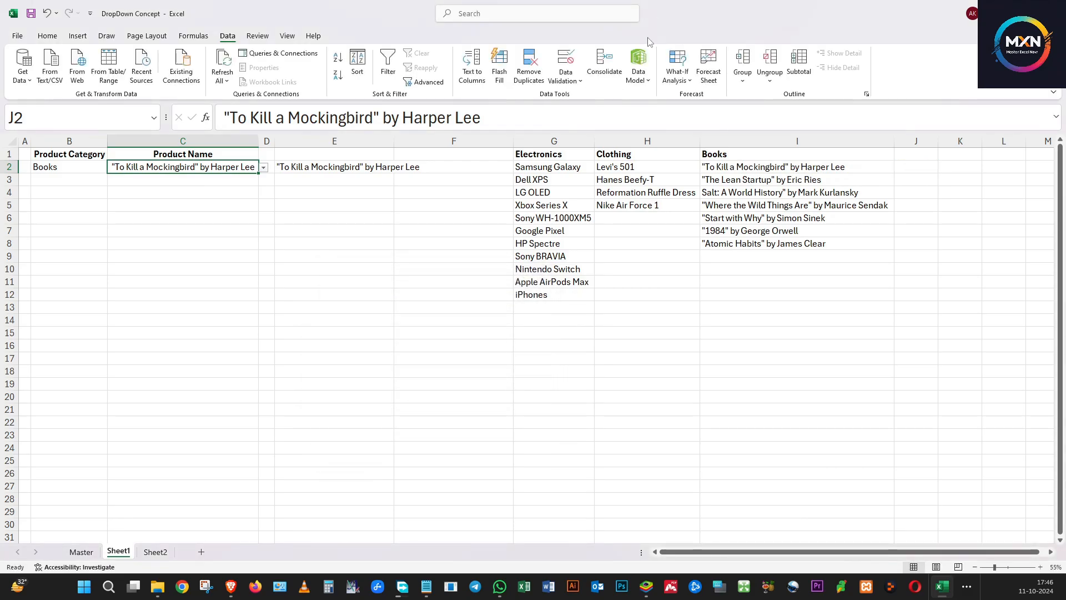
Check C2's validation source formula and confirm the dialog
{"action": "left_click", "coordinate": [566, 58]}
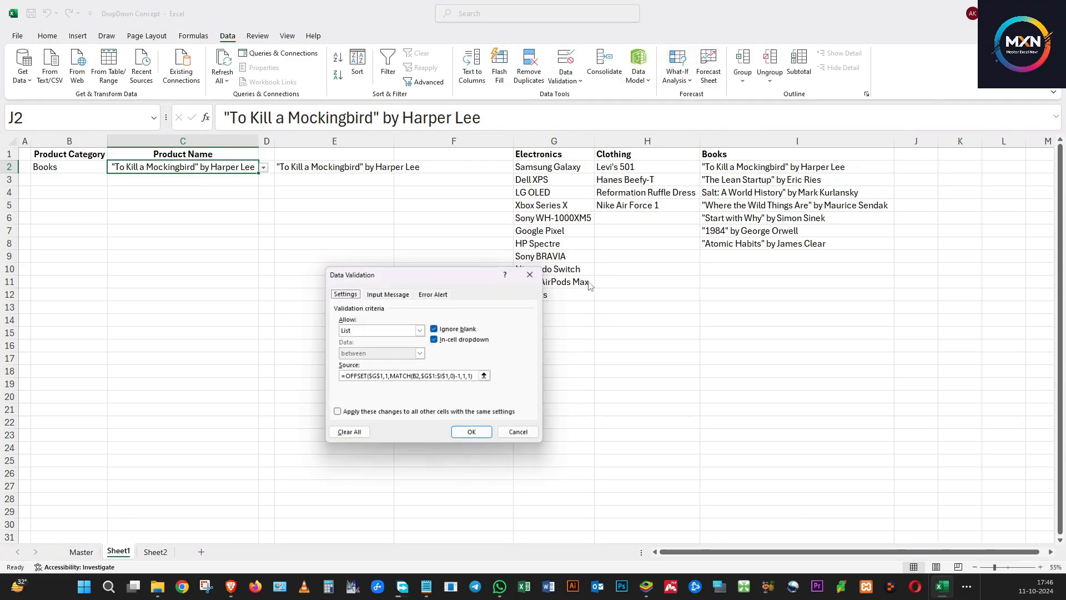
{"action": "left_click", "coordinate": [462, 377]}
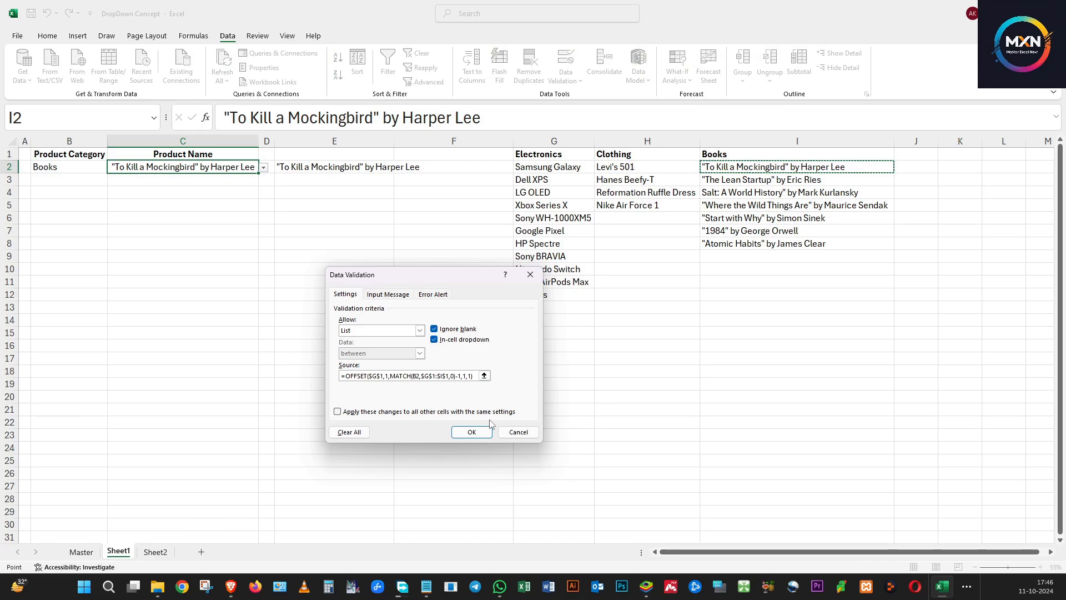
{"action": "left_click", "coordinate": [461, 376]}
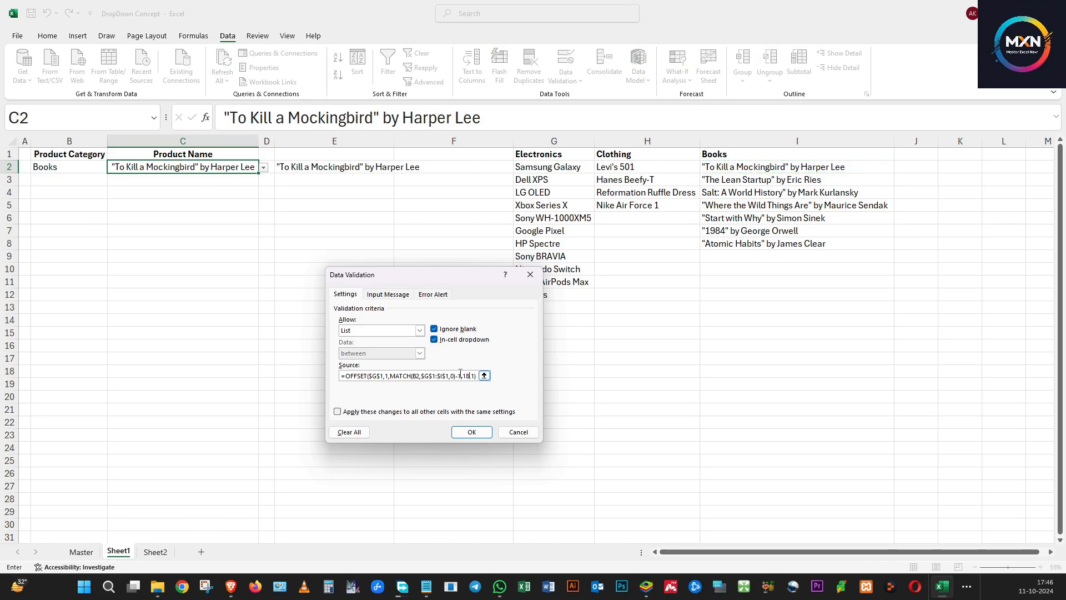
{"action": "left_click", "coordinate": [476, 431]}
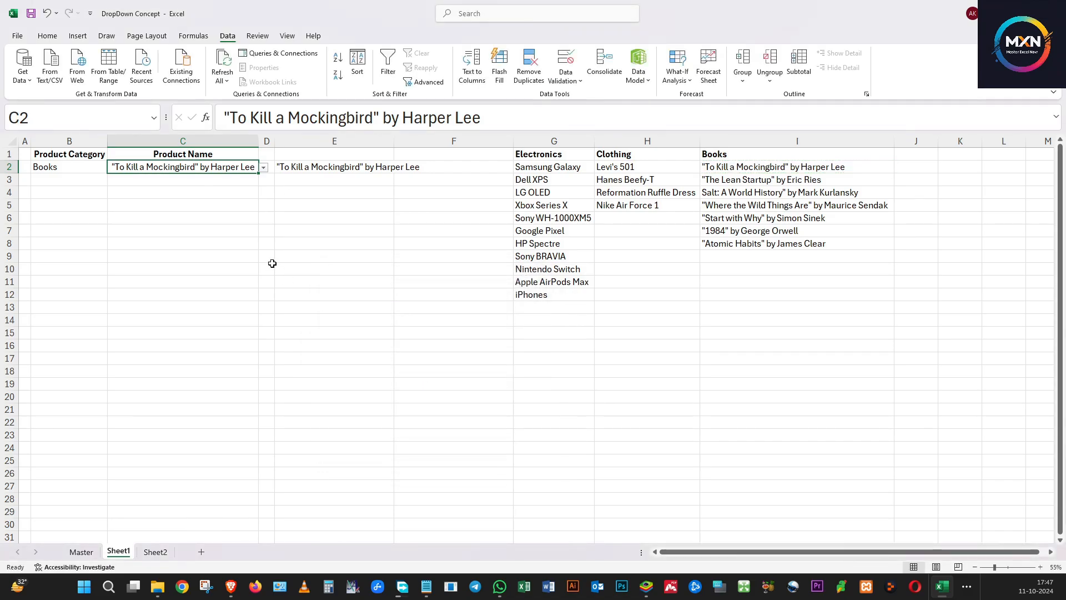
Open C2's product list to review the book titles
{"action": "left_click", "coordinate": [337, 231]}
{"action": "left_click", "coordinate": [155, 168]}
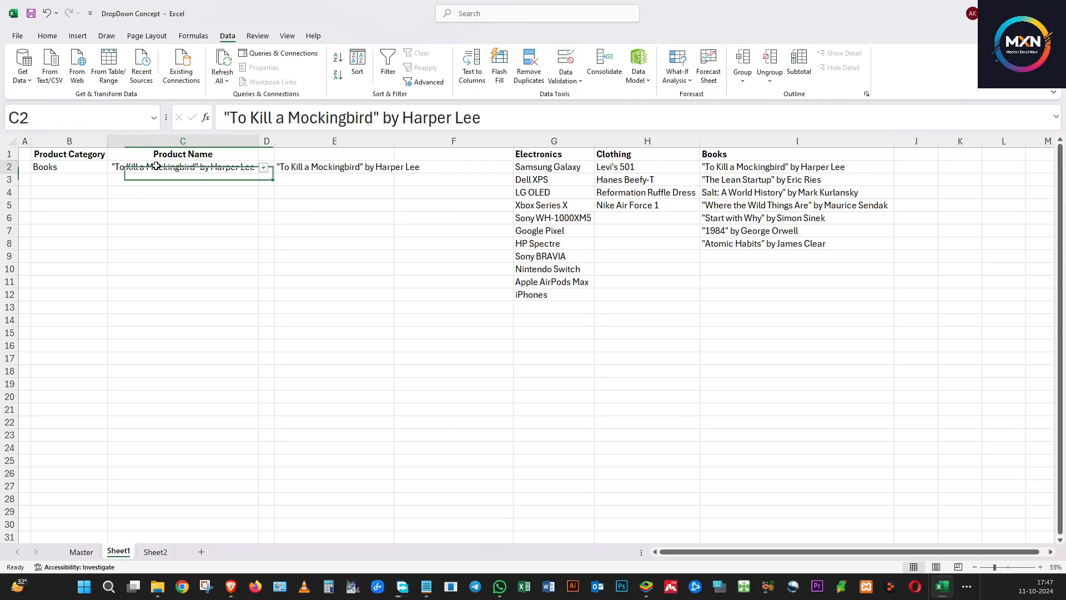
{"action": "left_click", "coordinate": [263, 167]}
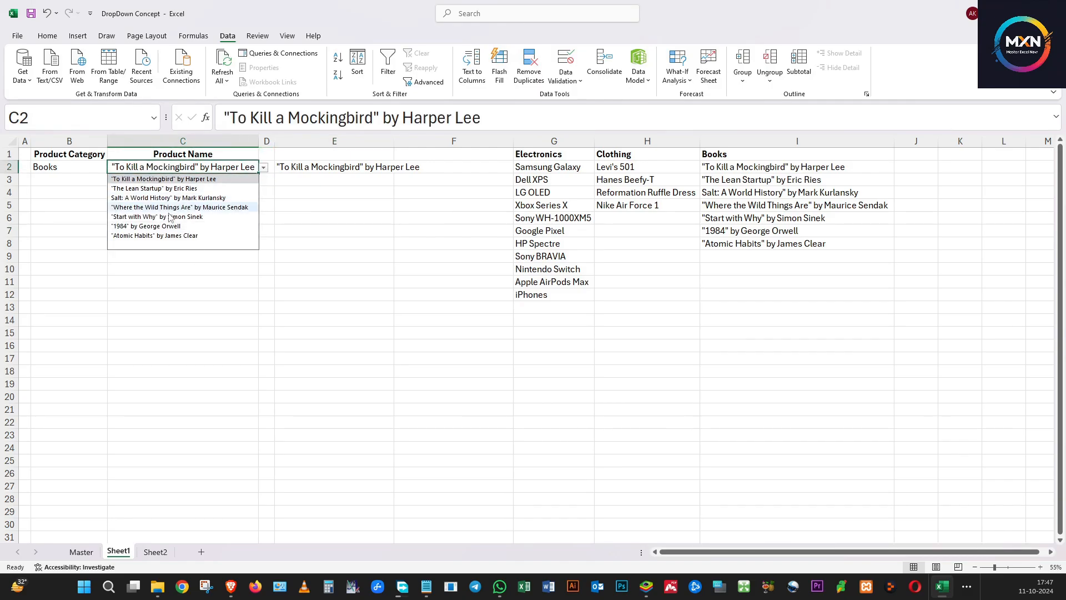
{"action": "left_click", "coordinate": [280, 256]}
Switch B2 to Clothing and choose the blank entry in C2's product list
{"action": "left_click", "coordinate": [96, 171]}
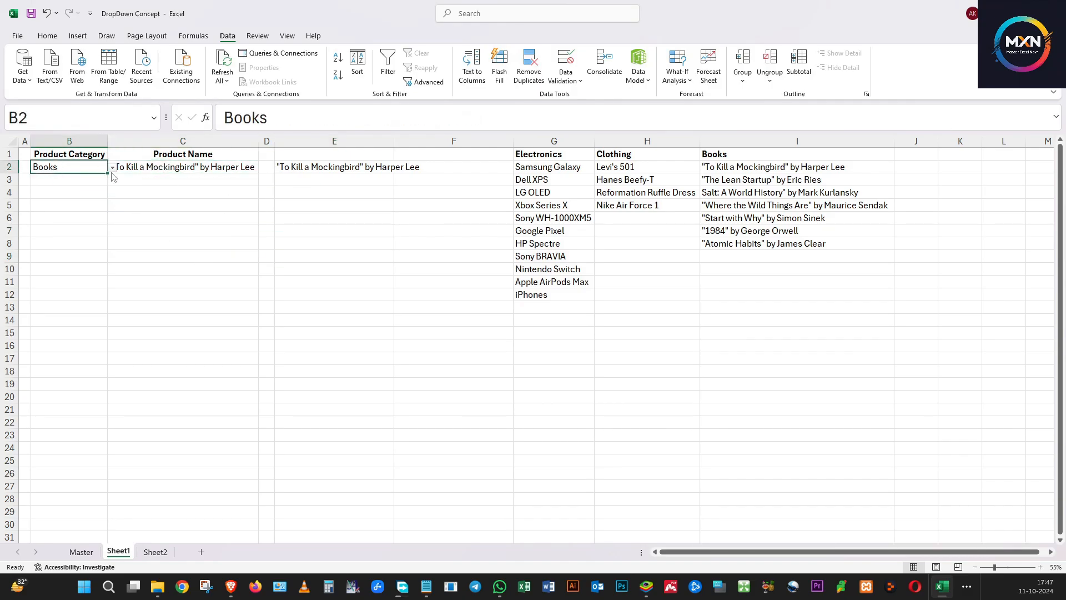
{"action": "left_click", "coordinate": [112, 167]}
{"action": "left_click", "coordinate": [89, 188]}
{"action": "left_click", "coordinate": [252, 168]}
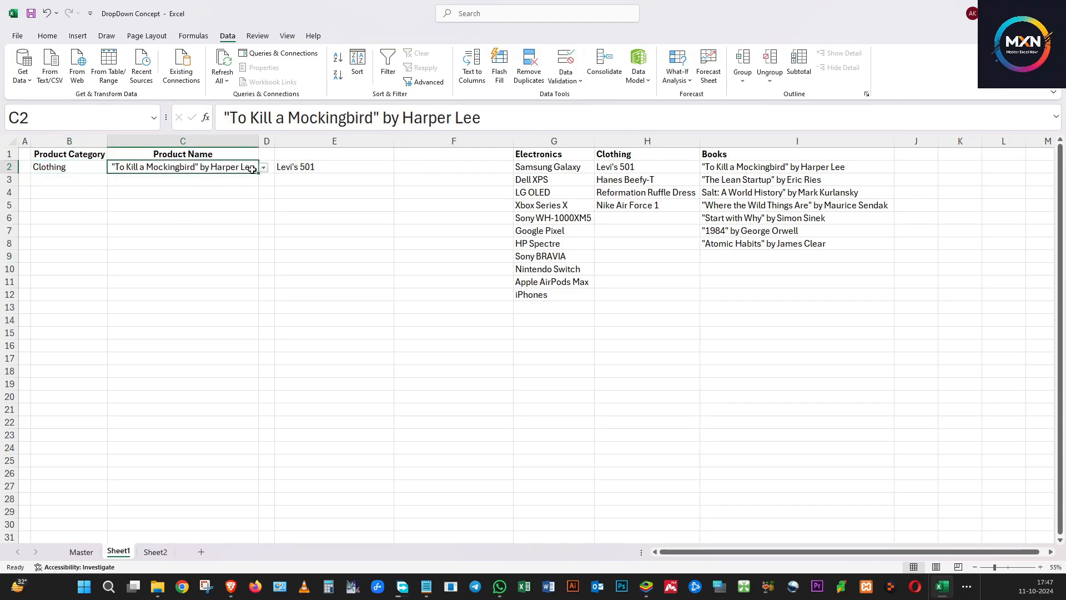
{"action": "left_click", "coordinate": [263, 167]}
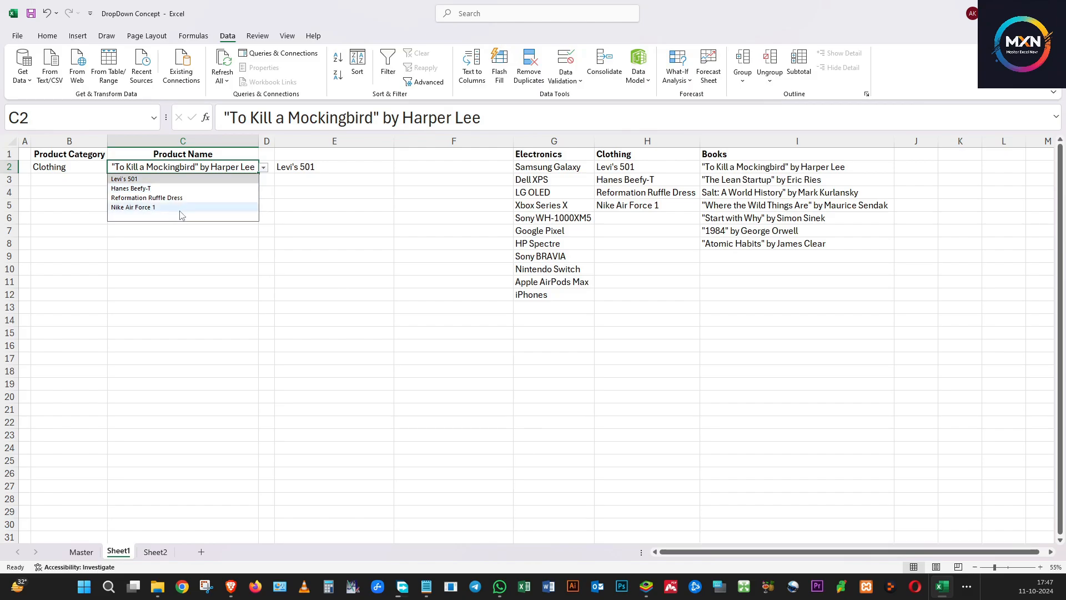
{"action": "left_click", "coordinate": [143, 217]}
{"action": "left_click", "coordinate": [211, 242]}
{"action": "left_click", "coordinate": [244, 169]}
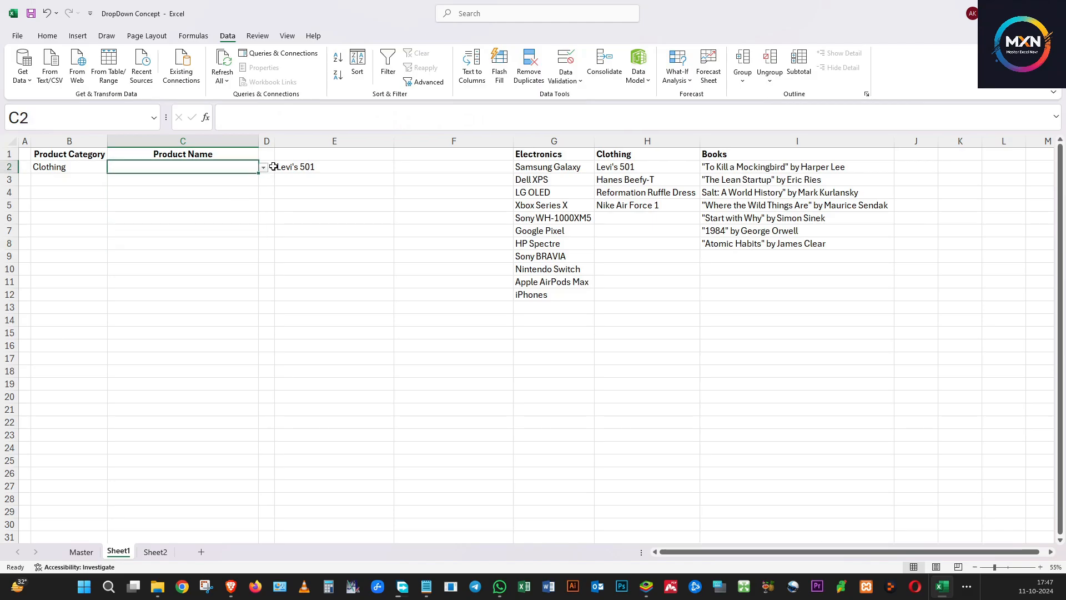
Reopen C2's product list to review the Clothing options
{"action": "left_click", "coordinate": [263, 167]}
{"action": "left_click", "coordinate": [216, 216]}
{"action": "left_click", "coordinate": [216, 243]}
{"action": "left_click", "coordinate": [216, 243]}
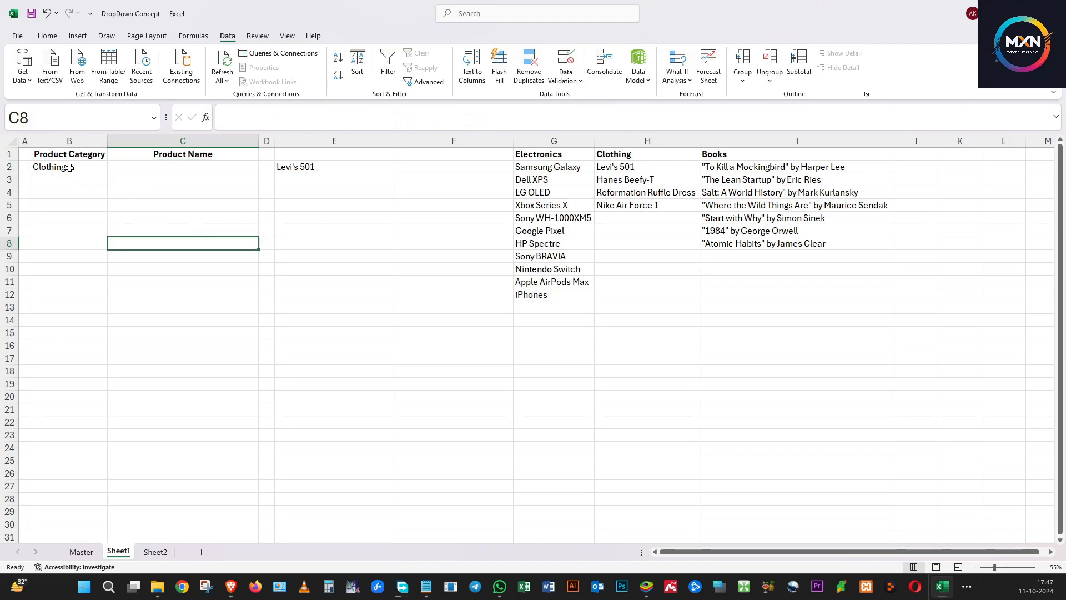
Switch B2 to Electronics and open C2's product list
{"action": "left_click", "coordinate": [65, 167]}
{"action": "left_click", "coordinate": [112, 167]}
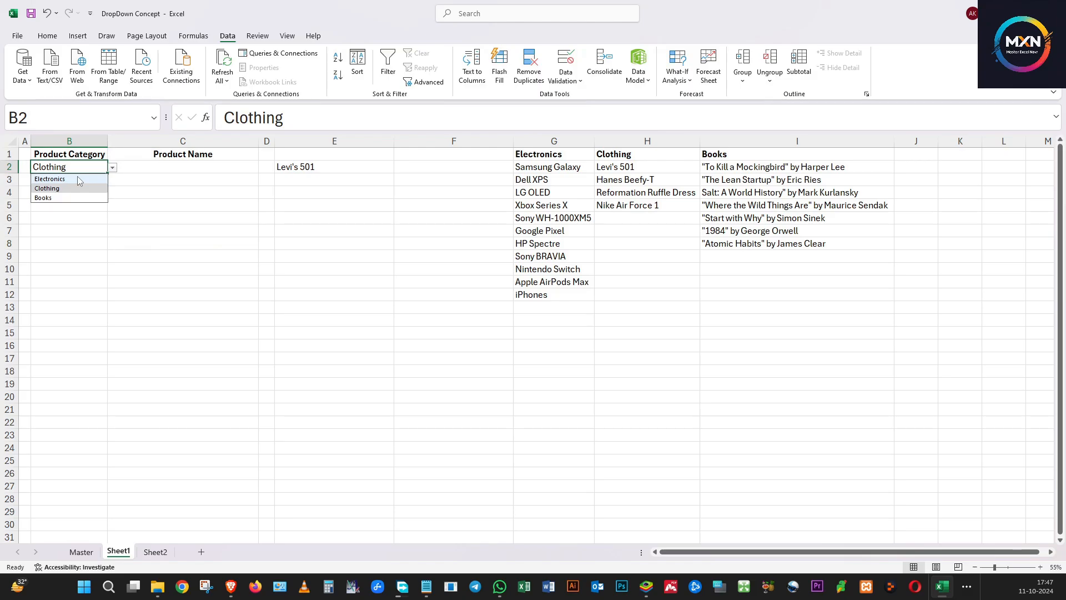
{"action": "left_click", "coordinate": [79, 180]}
{"action": "left_click", "coordinate": [222, 167]}
{"action": "left_click", "coordinate": [264, 168]}
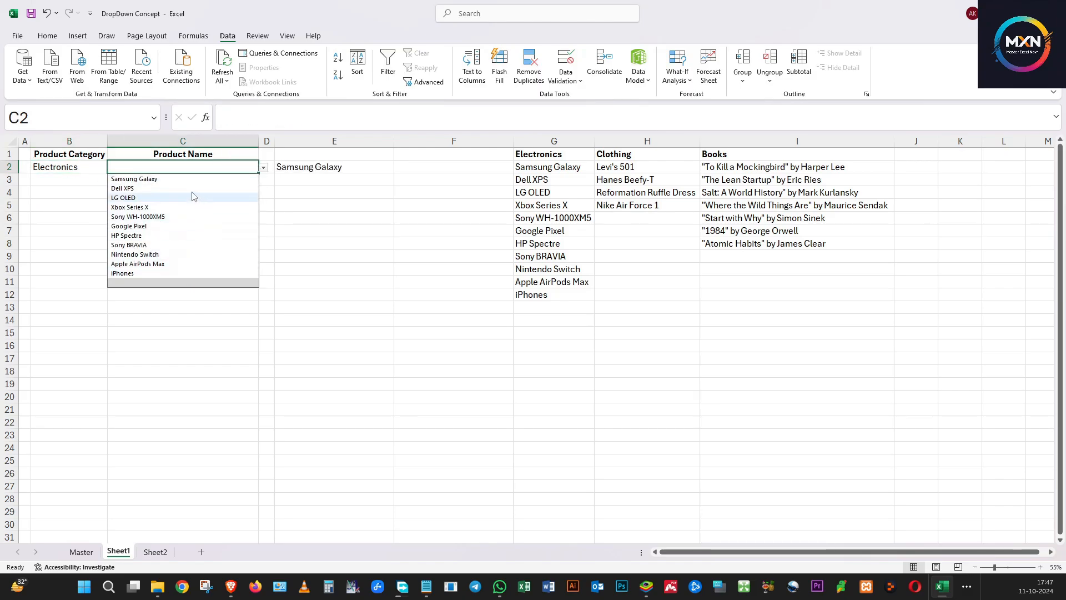
Select the Electronics items G2:G12 to compare with the list, then return to C2
{"action": "left_click", "coordinate": [519, 293]}
{"action": "left_click_drag", "start_coordinate": [547, 167], "coordinate": [544, 297]}
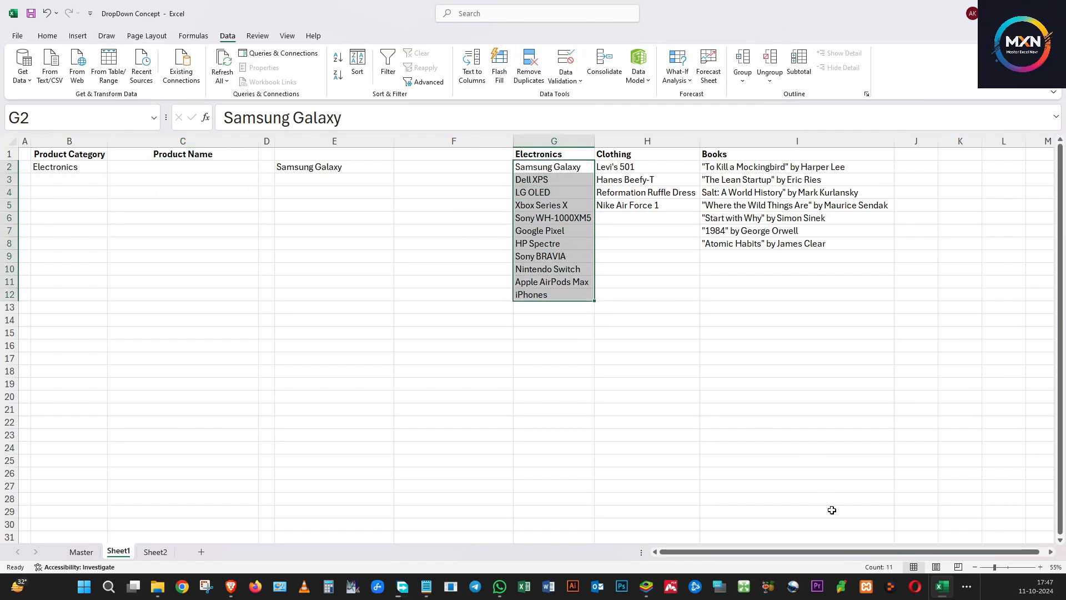
{"action": "left_click", "coordinate": [166, 168]}
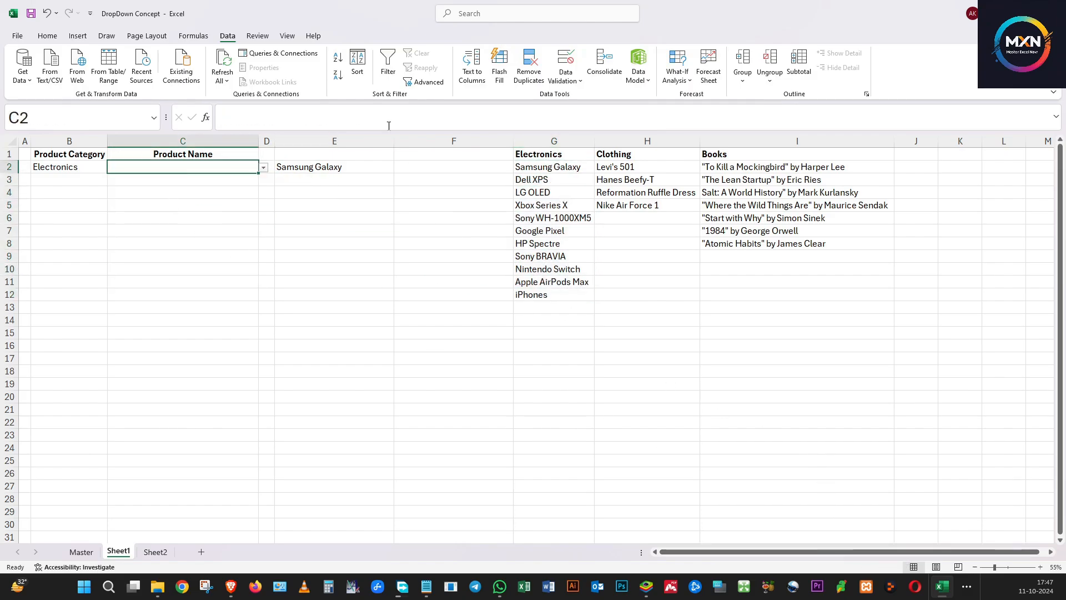
Open C2's Data Validation settings to review the list source, then cancel the dialog
{"action": "left_click", "coordinate": [566, 64]}
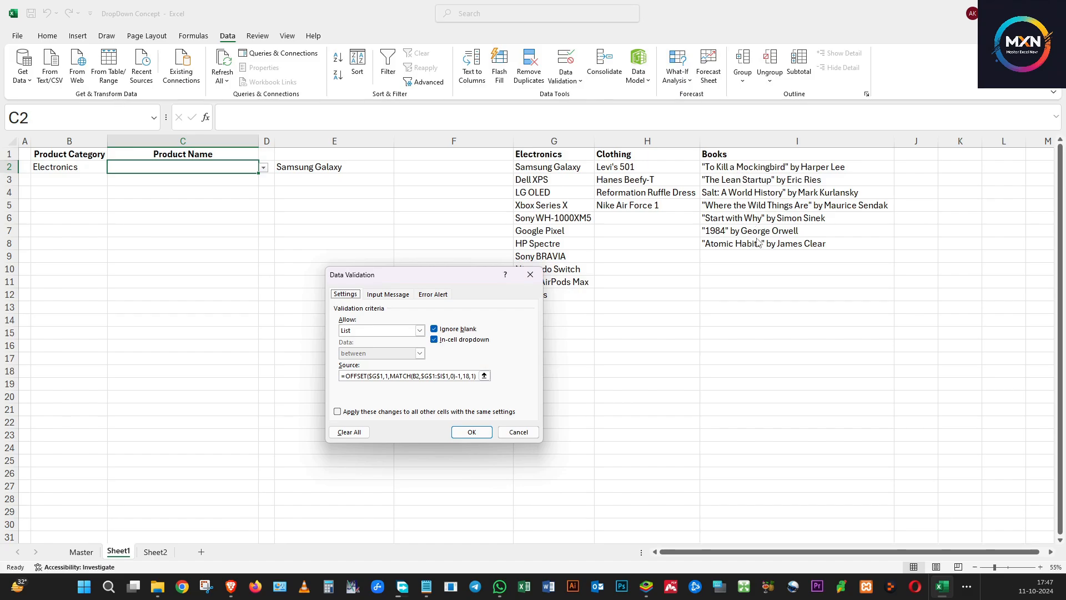
{"action": "left_click", "coordinate": [512, 432]}
{"action": "left_click", "coordinate": [268, 283]}
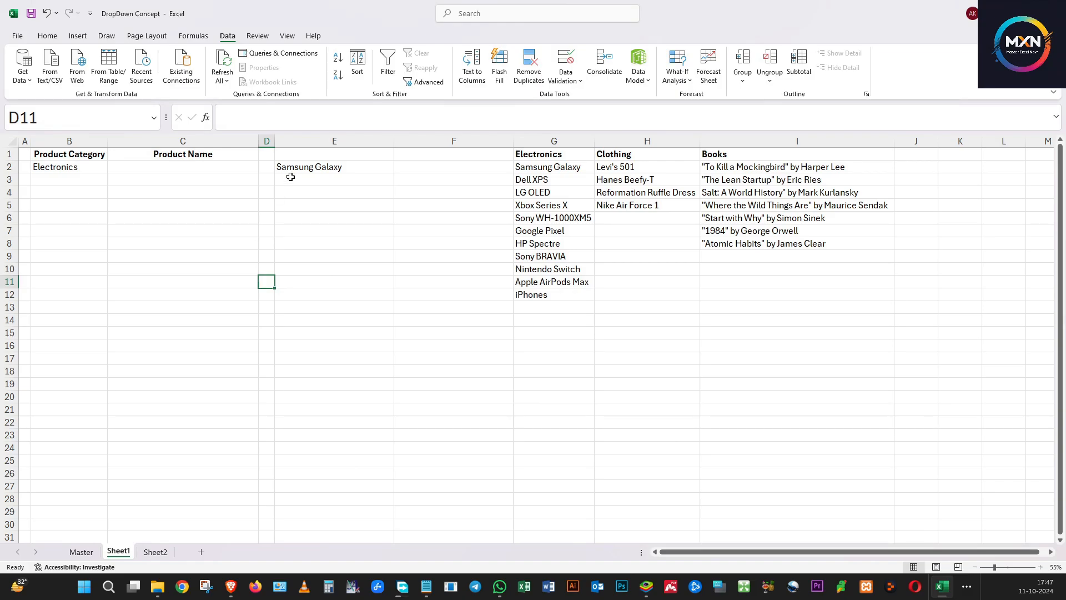
Clear the Samsung Galaxy entry from E2
{"action": "left_click", "coordinate": [296, 167]}
{"action": "left_click", "coordinate": [211, 166]}
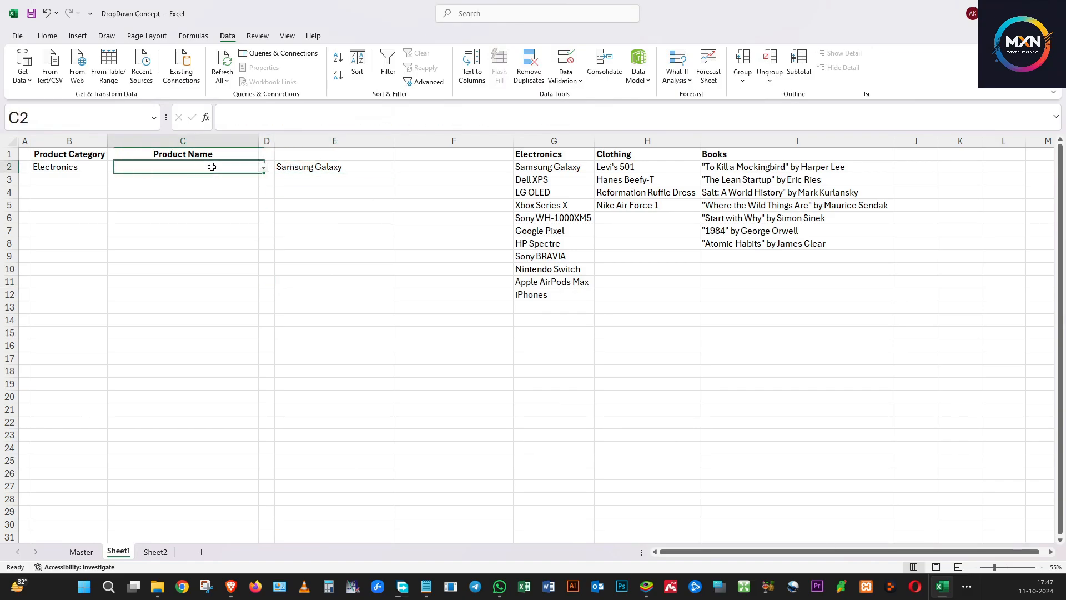
{"action": "left_click", "coordinate": [312, 171]}
{"action": "key", "text": "Delete"}
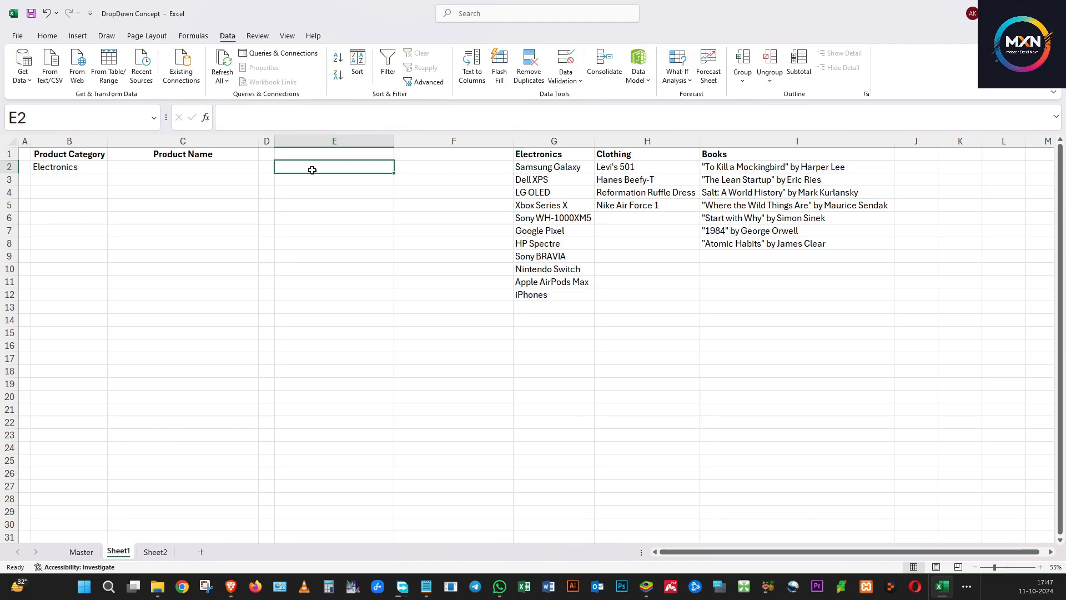
Enter =COUNTA(G2:G12) in E2 to count the Electronics items, then delete it
{"action": "type", "text": "=counta"}
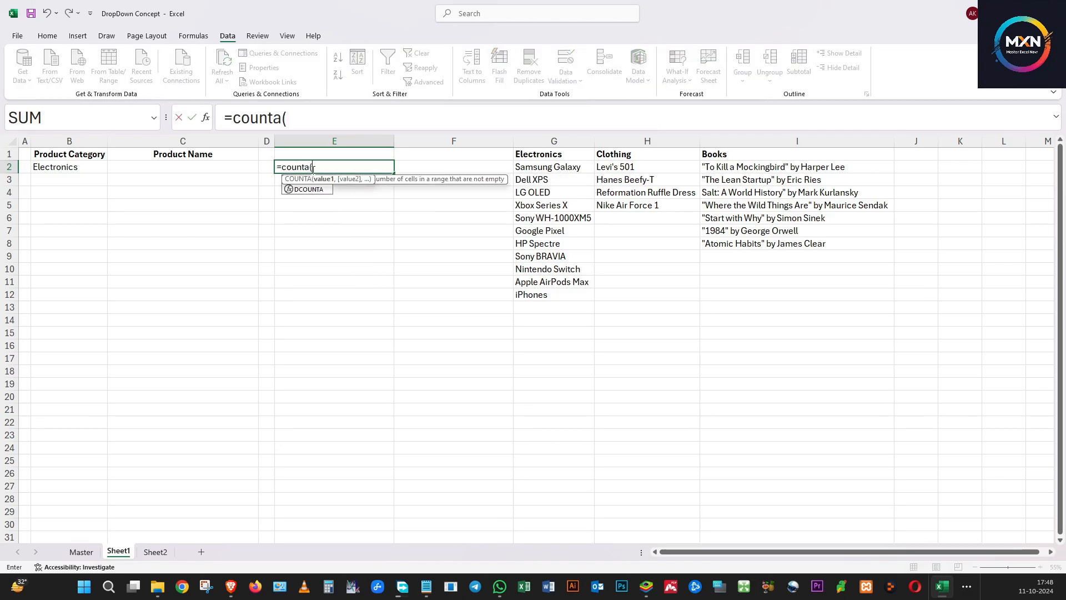
{"action": "type", "text": "("}
{"action": "left_click_drag", "start_coordinate": [544, 163], "coordinate": [569, 291]}
{"action": "key", "text": "Return"}
{"action": "left_click", "coordinate": [370, 269]}
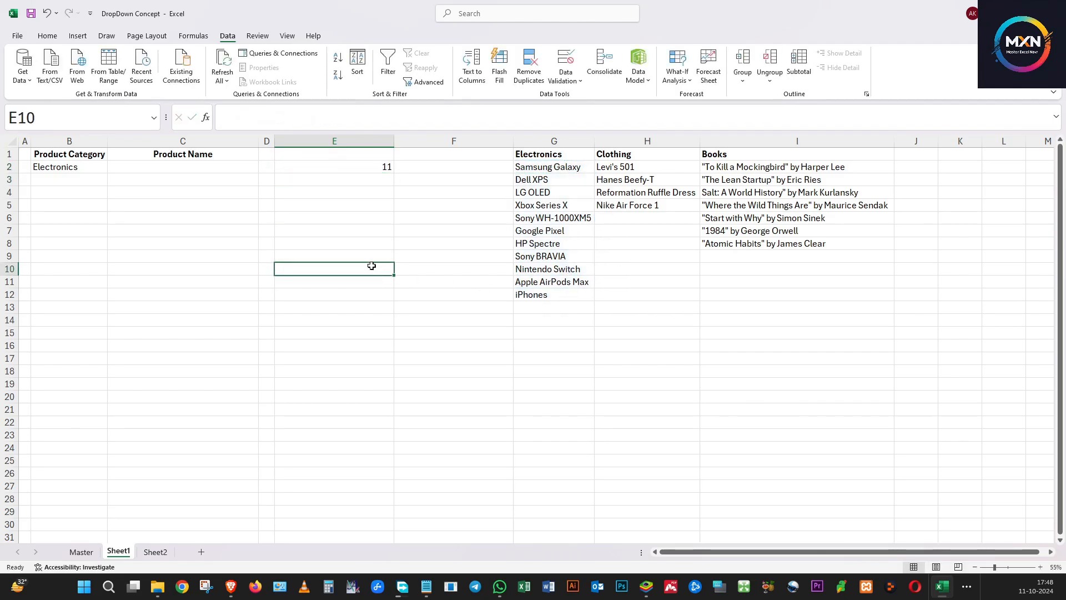
{"action": "left_click", "coordinate": [369, 163]}
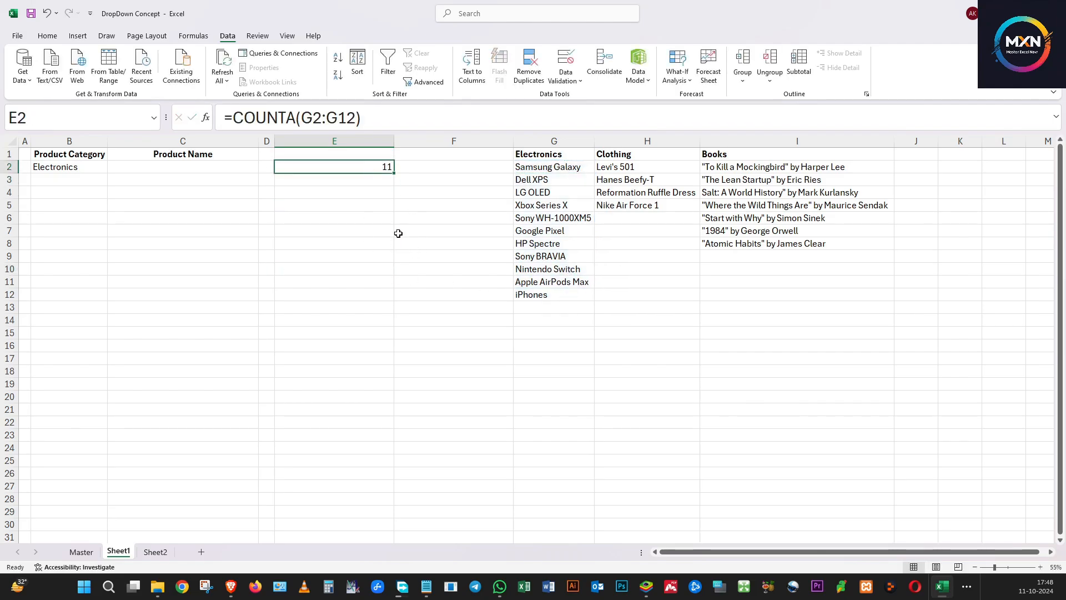
{"action": "key", "text": "Delete"}
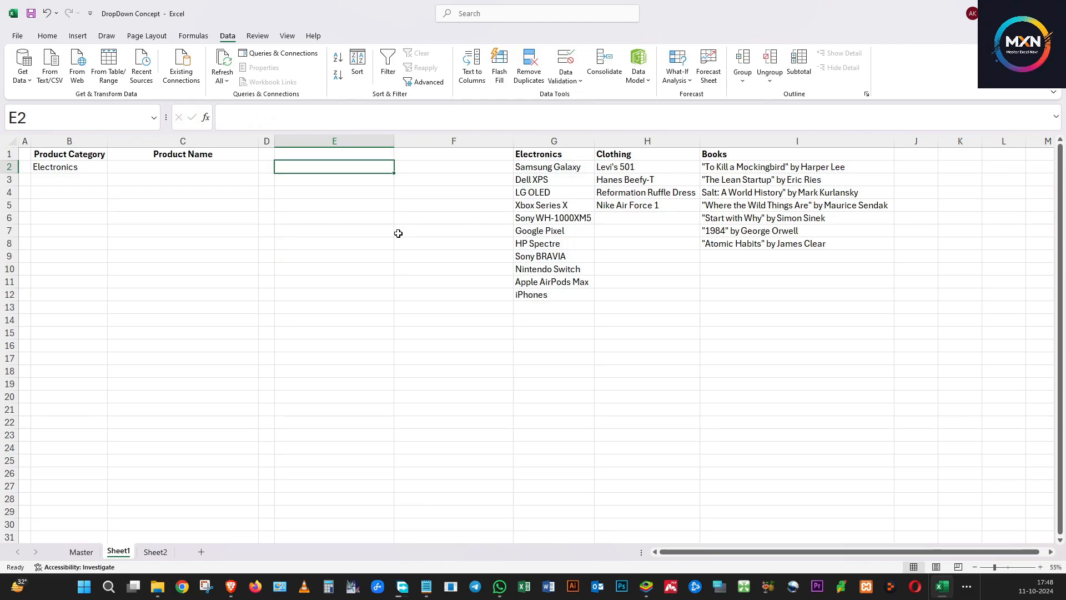
Start a formula in E2 as =COUNTA(OFFSET($G$1,1,MATCH( with an absolute G1 anchor
{"action": "type", "text": "="}
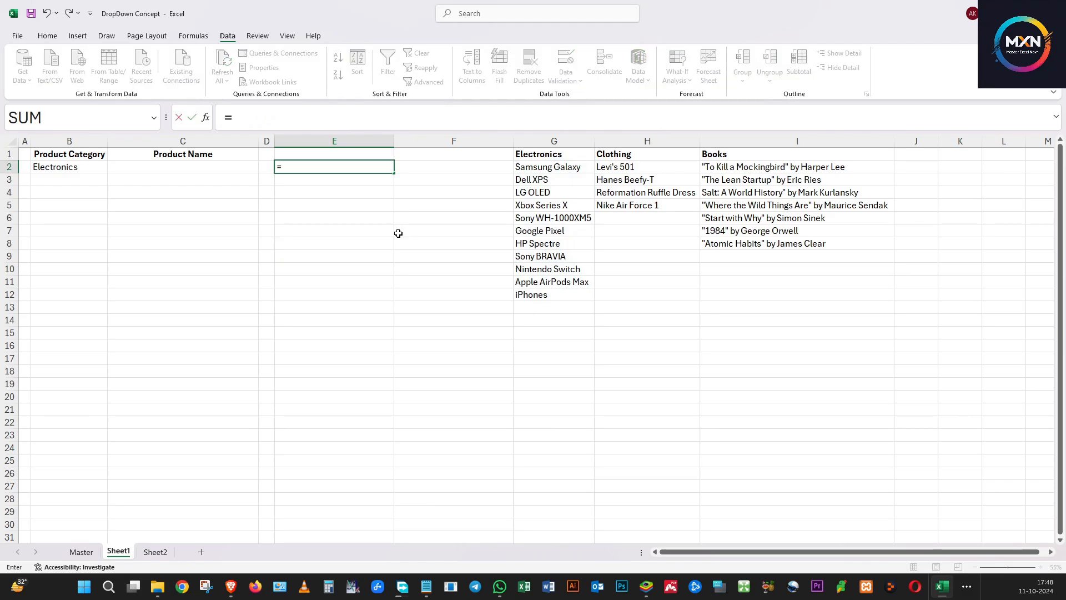
{"action": "type", "text": "count"}
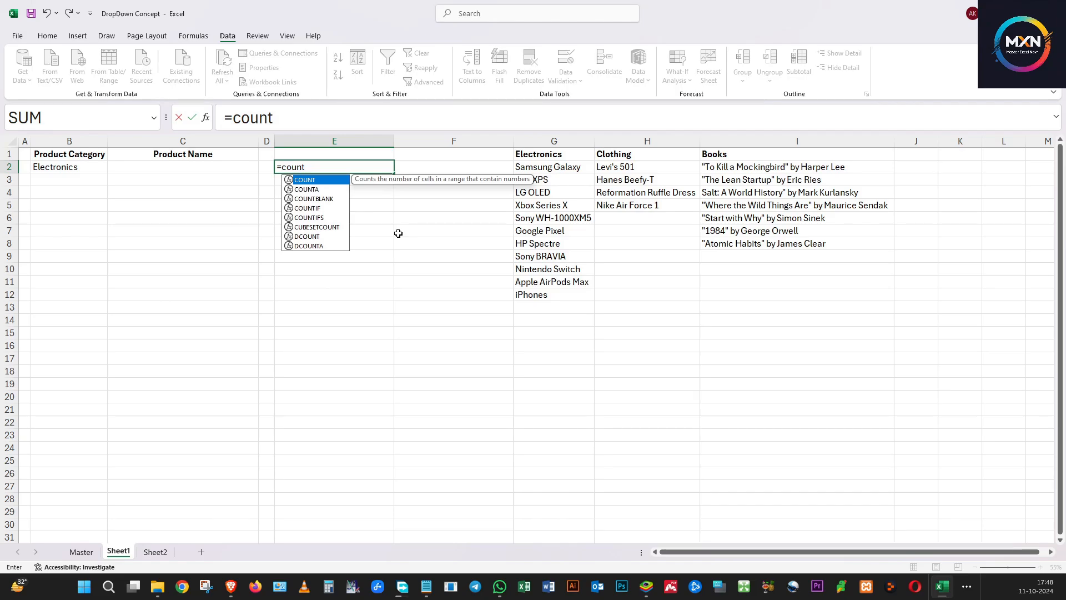
{"action": "type", "text": "a("}
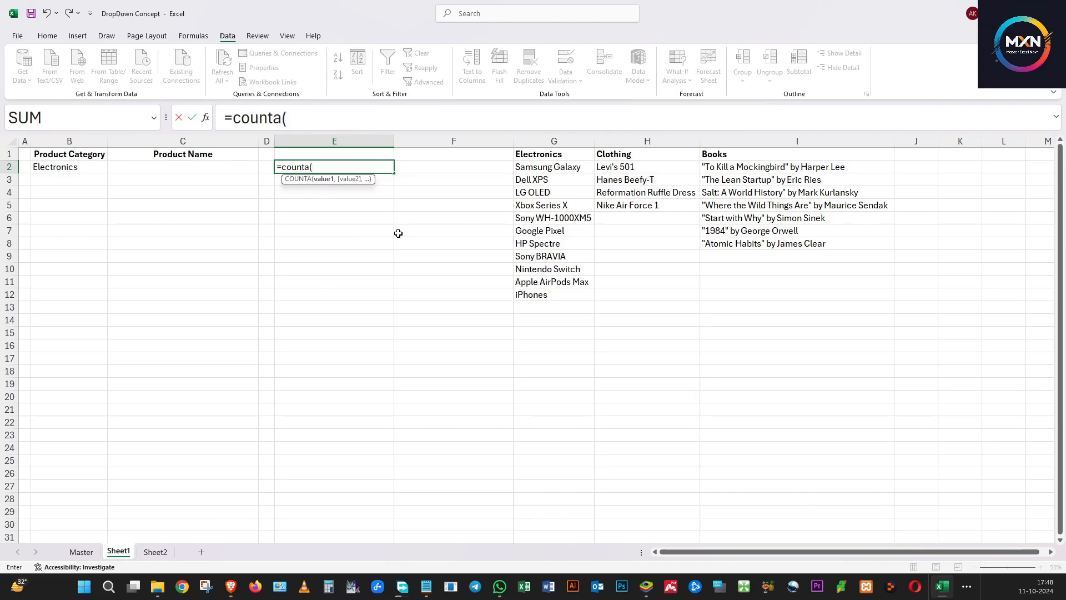
{"action": "type", "text": "offset"}
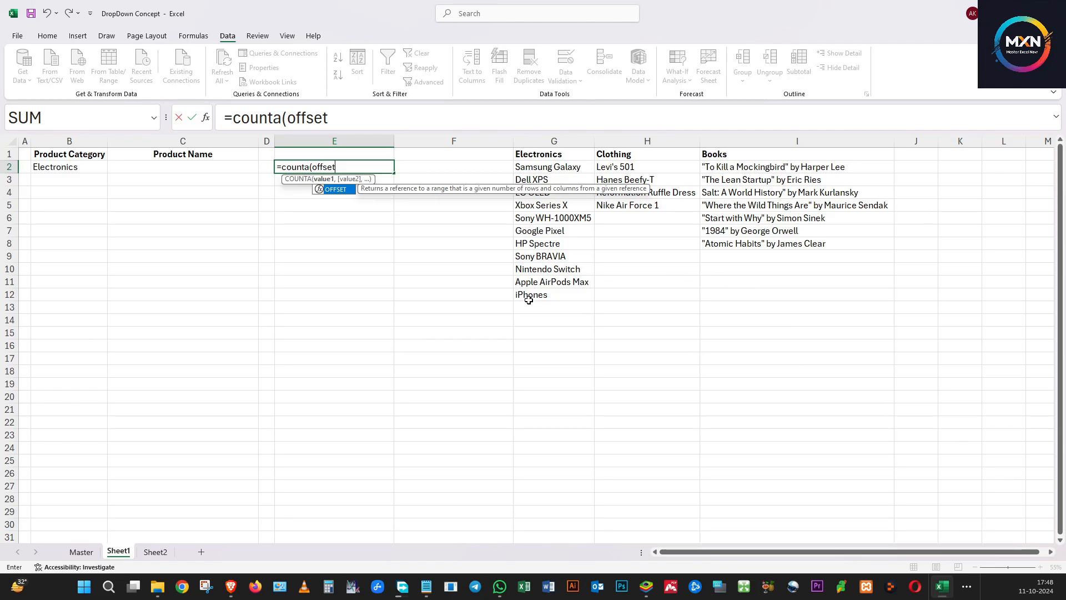
{"action": "type", "text": "("}
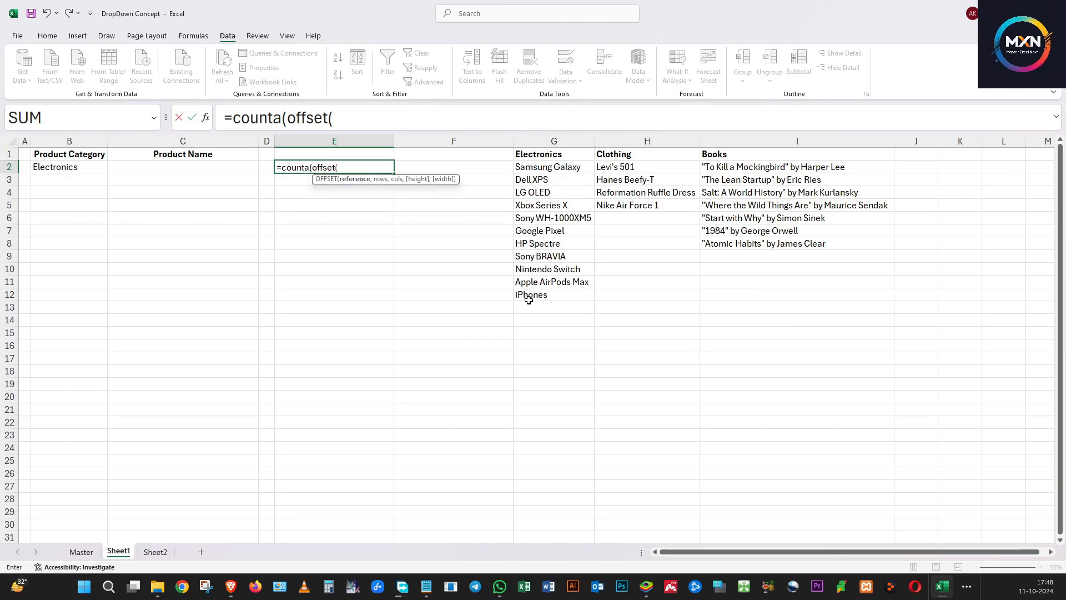
{"action": "left_click", "coordinate": [544, 156]}
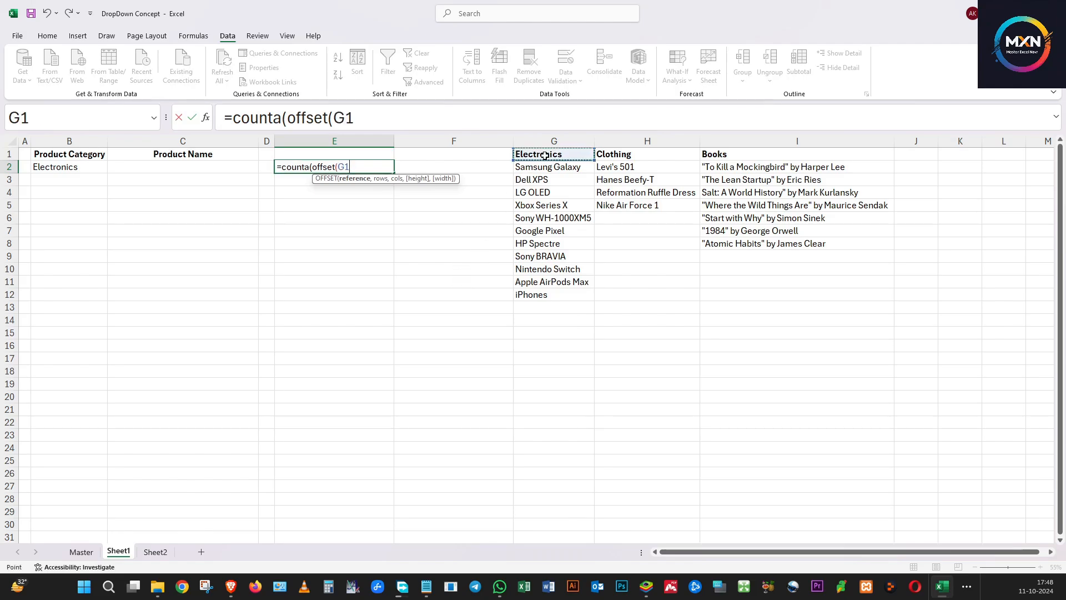
{"action": "key", "text": "F4"}
{"action": "type", "text": ","}
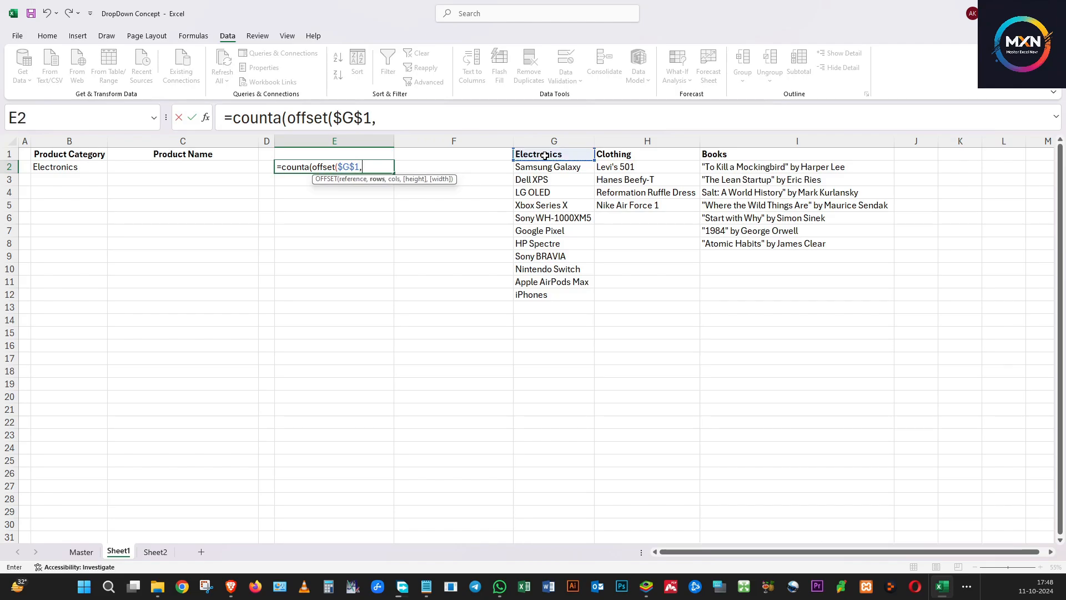
{"action": "type", "text": "1"}
{"action": "type", "text": ","}
{"action": "type", "text": "m"}
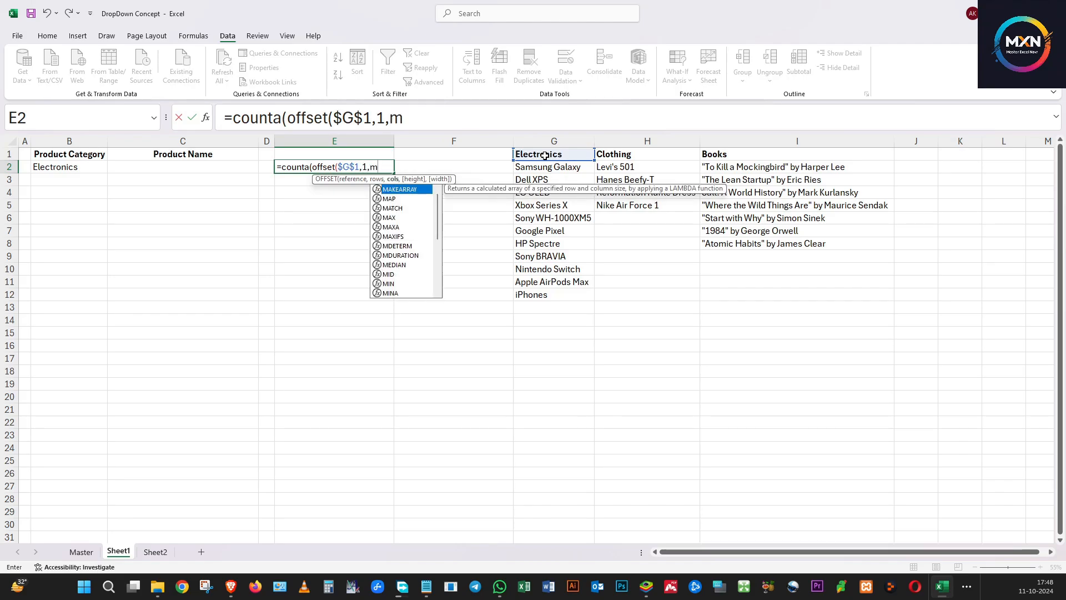
{"action": "type", "text": "atch("}
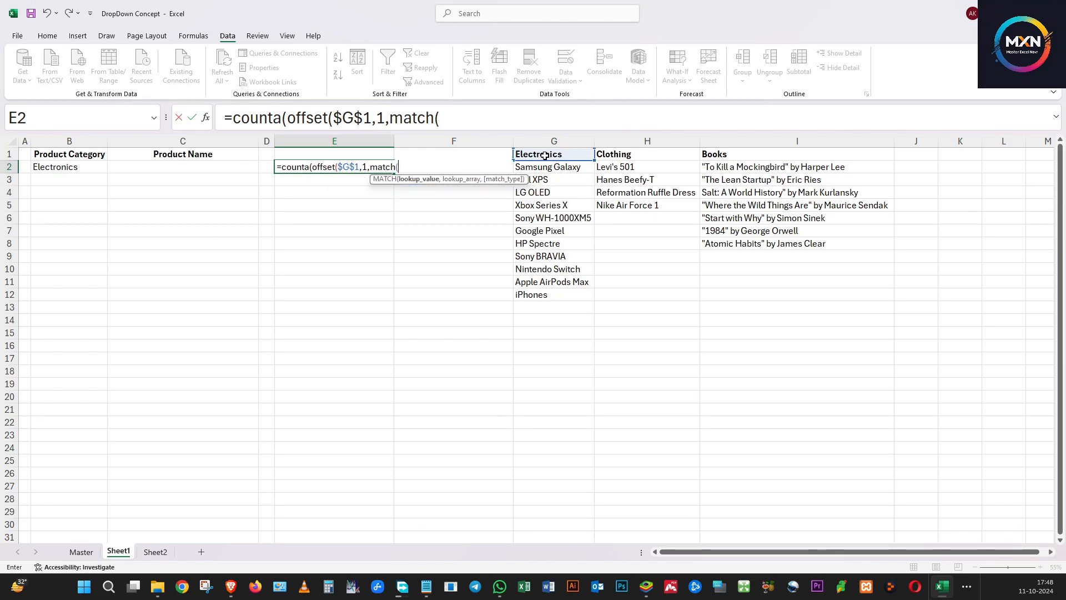
Set MATCH to look up $B2 in the headers $G$1:$I$1 with exact match 0
{"action": "left_click", "coordinate": [85, 169]}
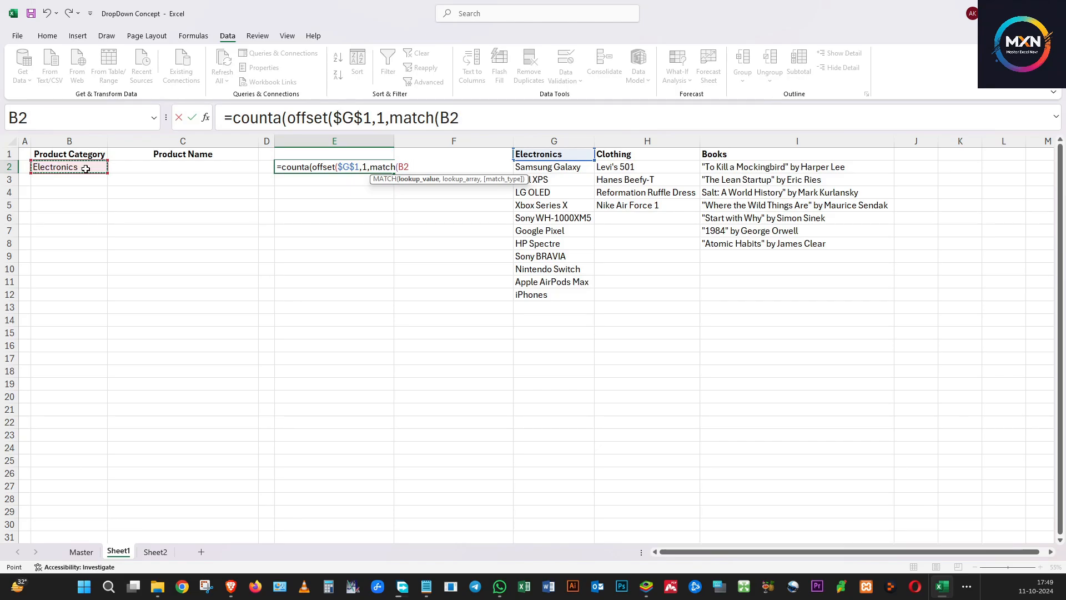
{"action": "key", "text": "F4"}
{"action": "key", "text": "F4"}
{"action": "key", "text": "F4"}
{"action": "type", "text": ","}
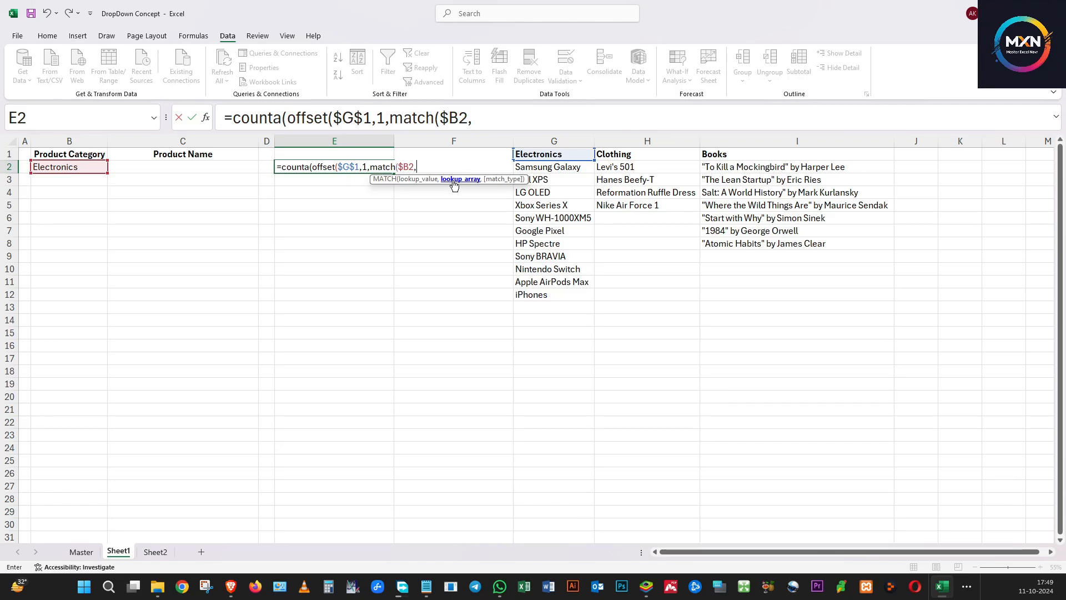
{"action": "left_click_drag", "start_coordinate": [559, 155], "coordinate": [773, 147]}
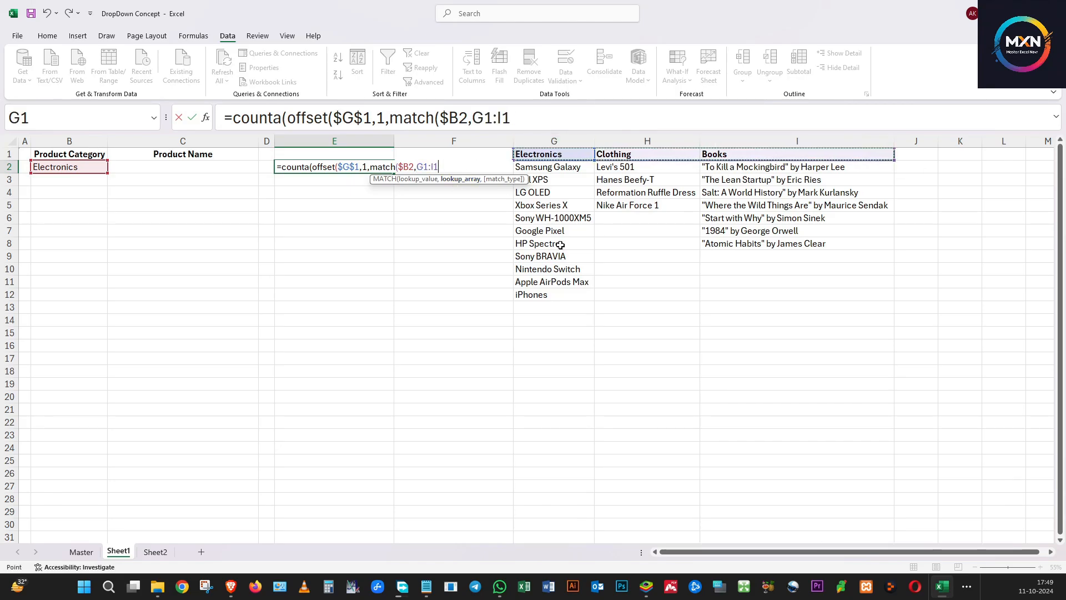
{"action": "key", "text": "F4"}
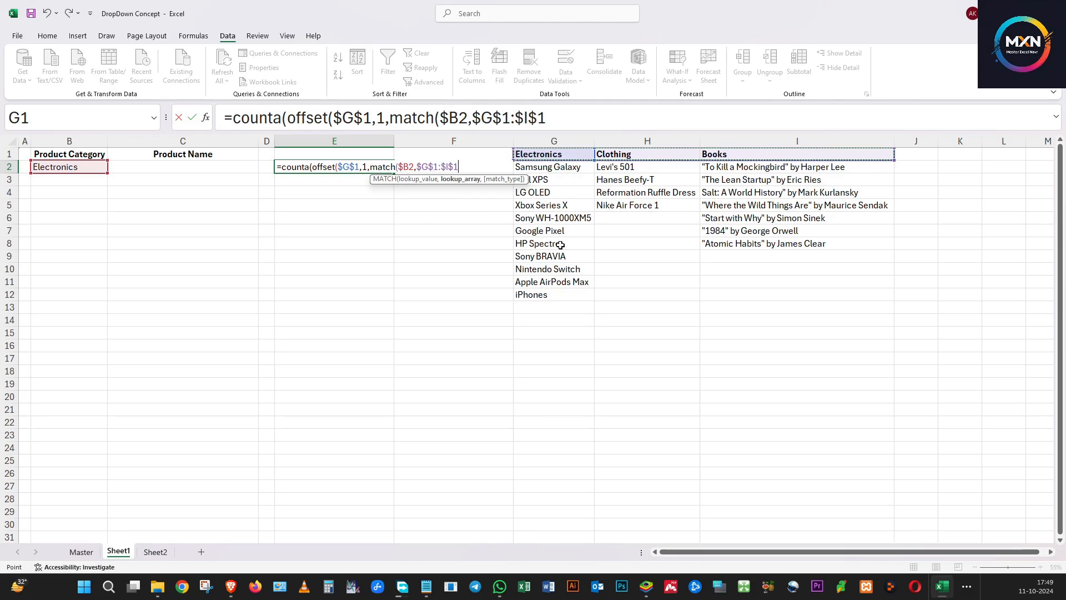
{"action": "type", "text": ","}
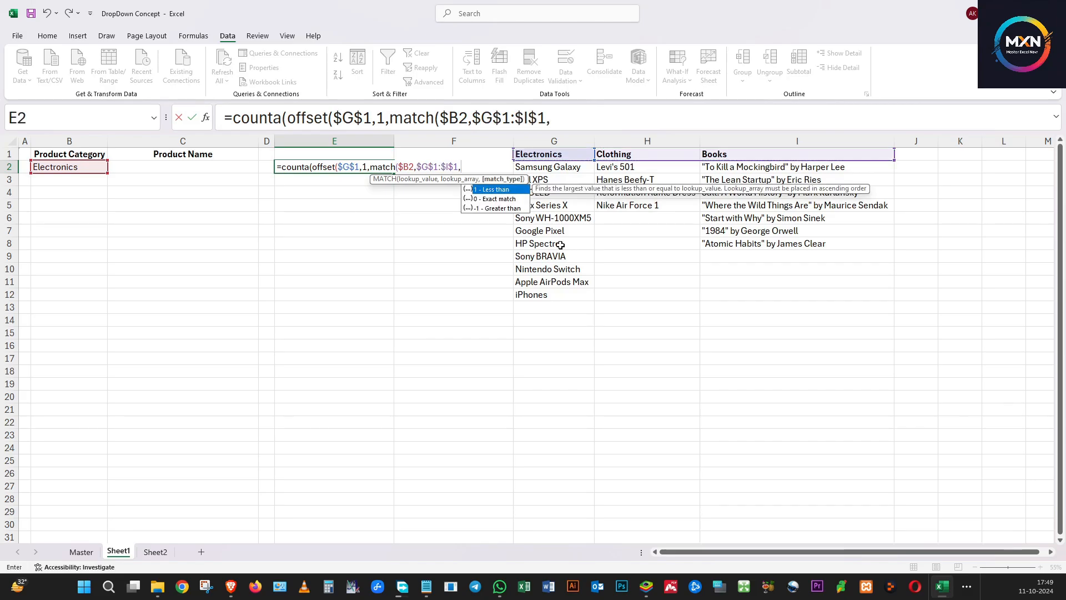
{"action": "type", "text": "0)"}
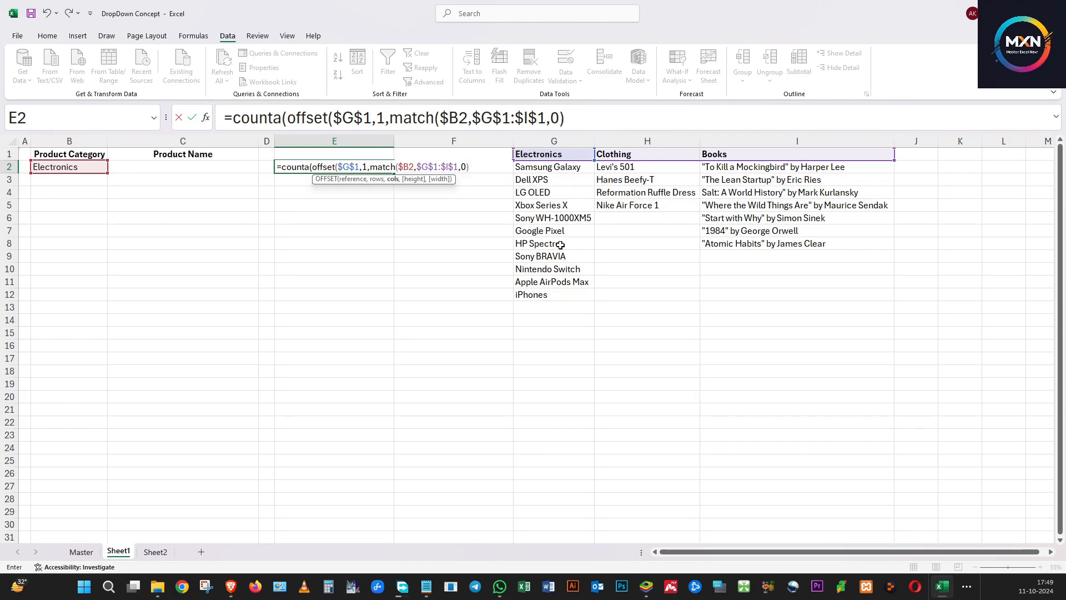
Finish the formula with -1 for the column offset and a height of 100, then enter it
{"action": "type", "text": "-1,100"}
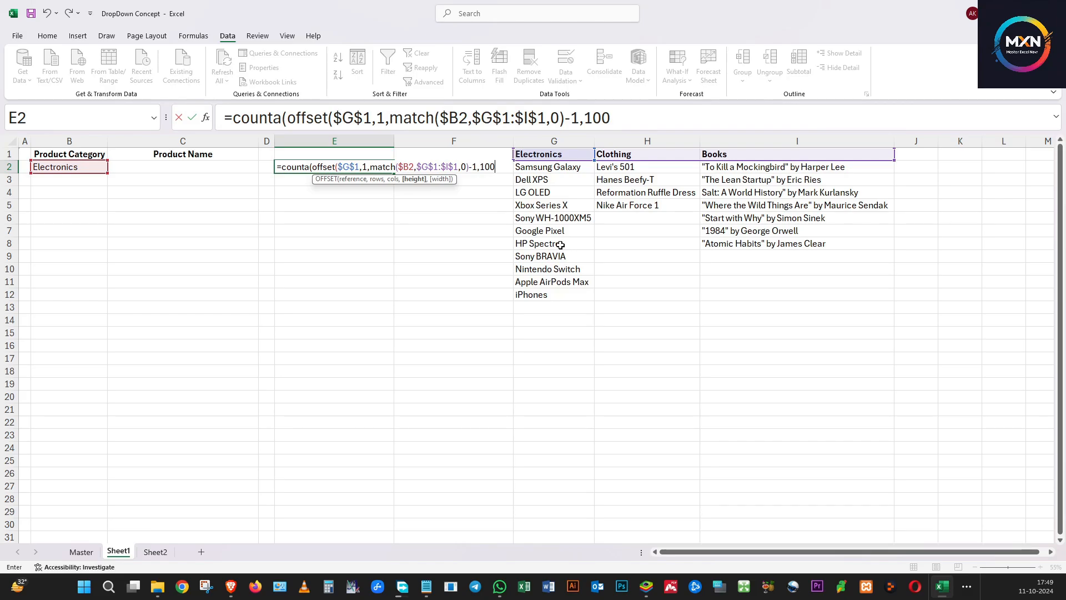
{"action": "type", "text": "))"}
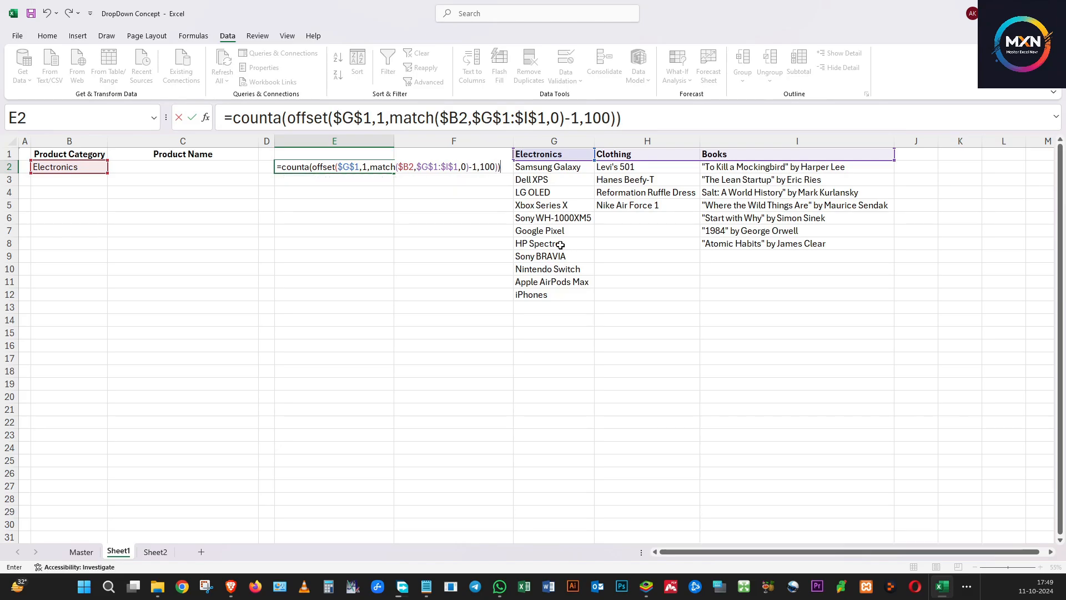
{"action": "key", "text": "Return"}
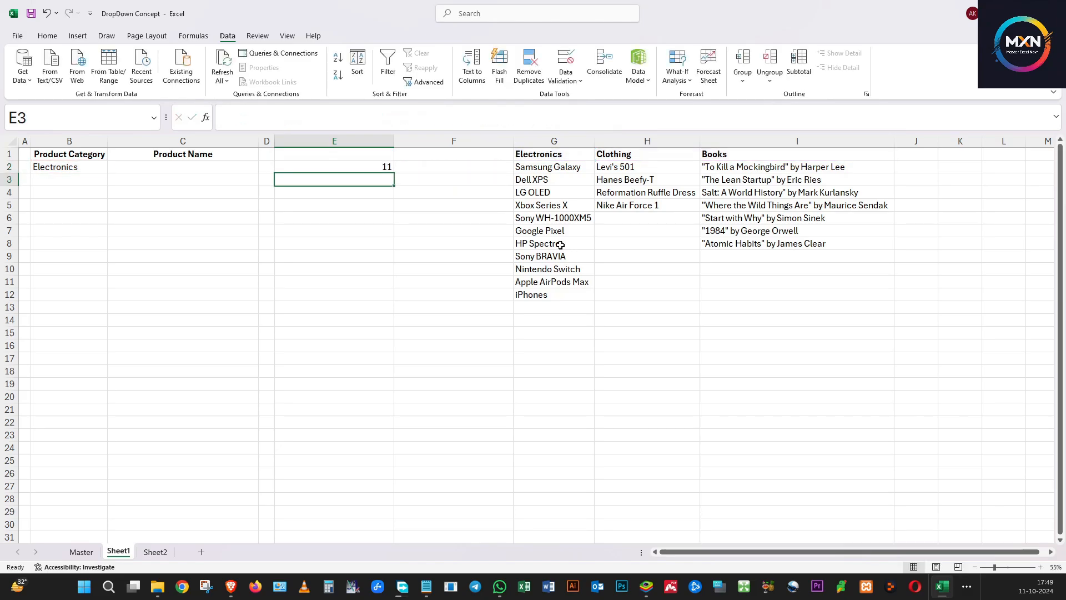
Switch B2 to Clothing and then Books to test E2's count
{"action": "left_click", "coordinate": [298, 169]}
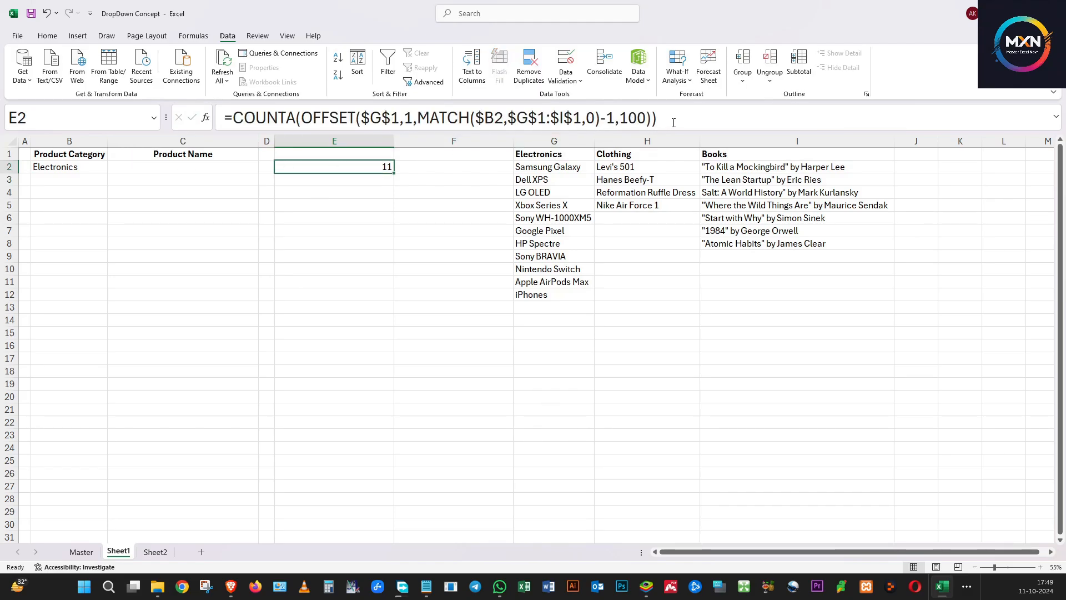
{"action": "left_click", "coordinate": [78, 169]}
{"action": "left_click", "coordinate": [112, 167]}
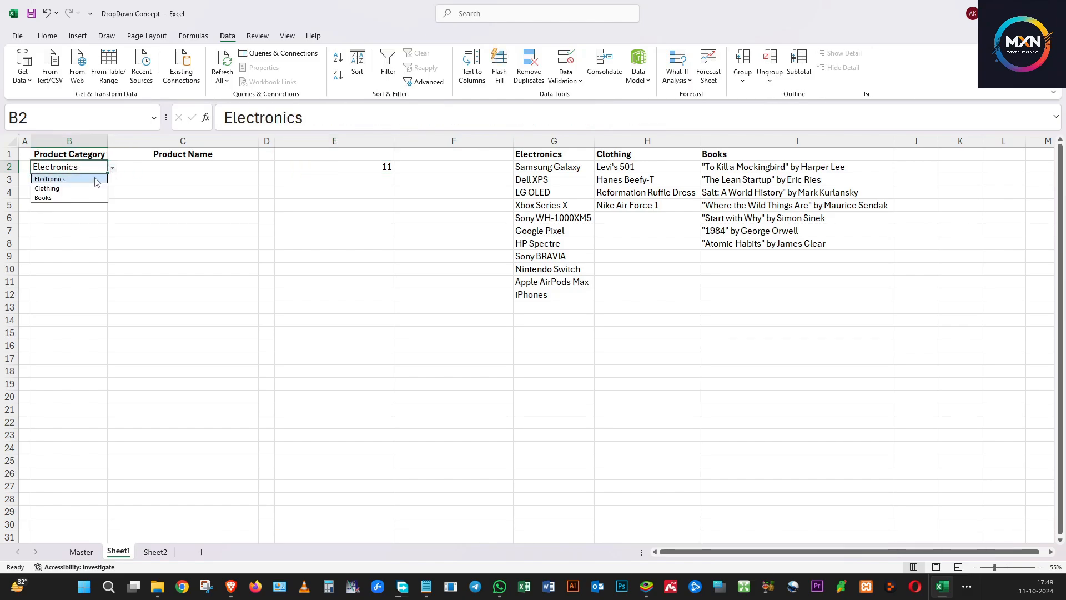
{"action": "left_click", "coordinate": [86, 190]}
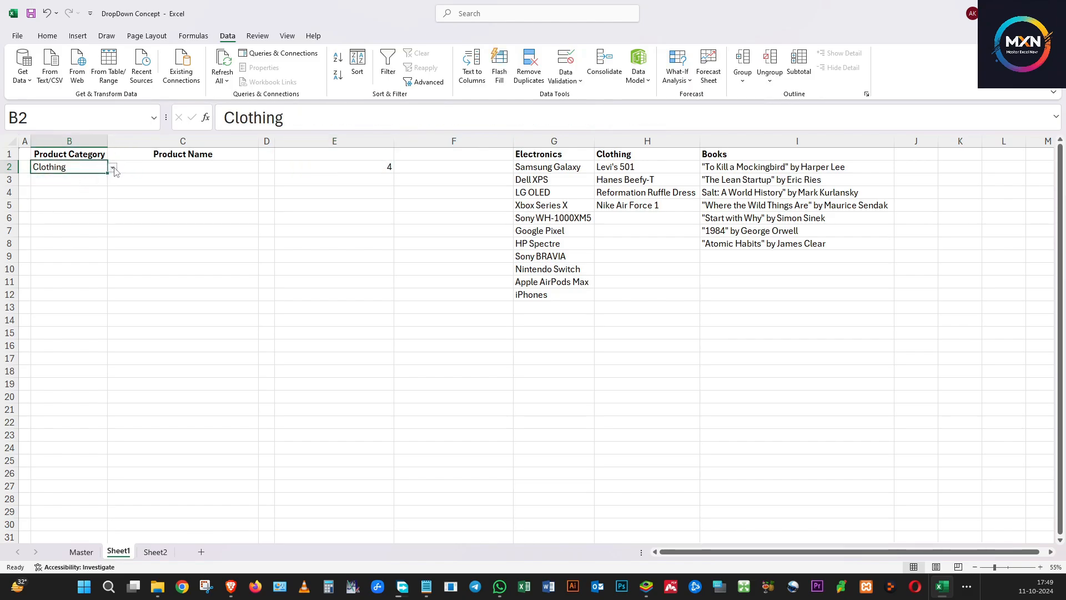
{"action": "left_click", "coordinate": [112, 167]}
{"action": "left_click", "coordinate": [76, 198]}
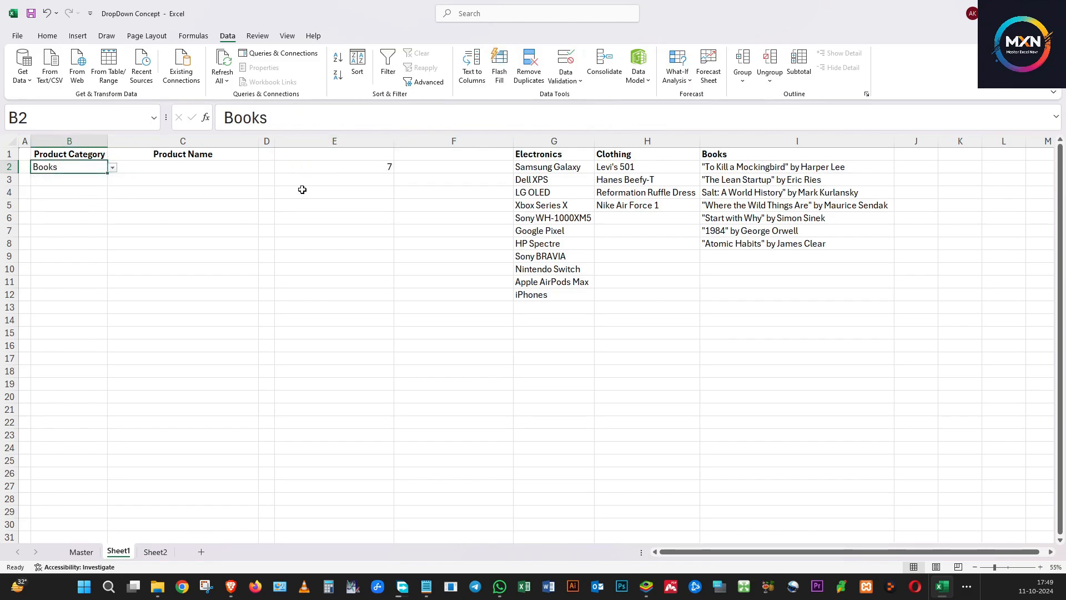
{"action": "left_click", "coordinate": [330, 169]}
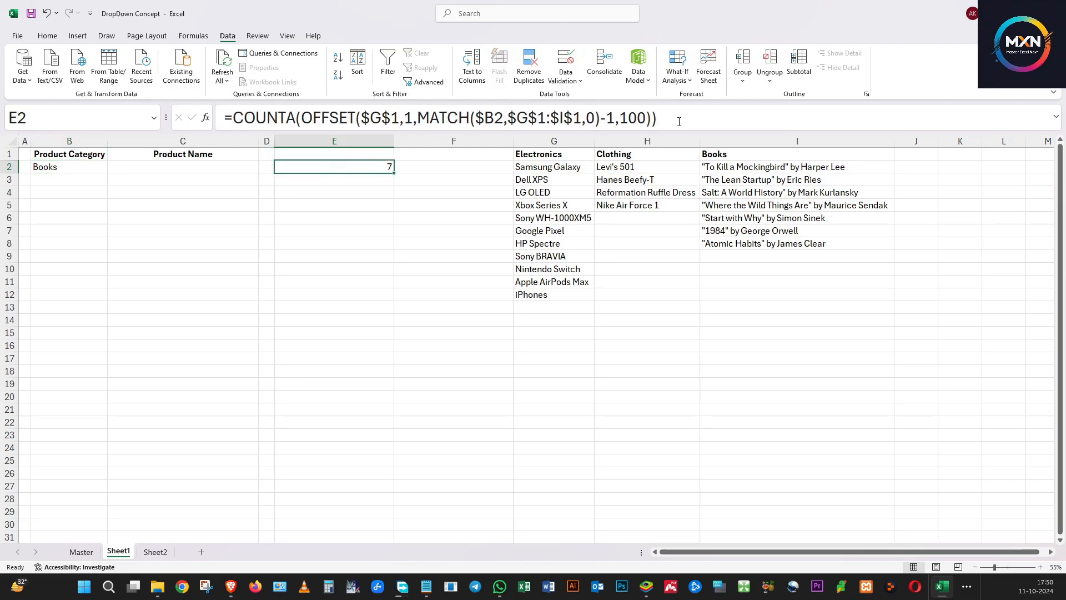
Copy E2's COUNTA formula and paste it as the height argument of the OFFSET list source in C2's data validation
{"action": "left_click_drag", "start_coordinate": [679, 122], "coordinate": [237, 119]}
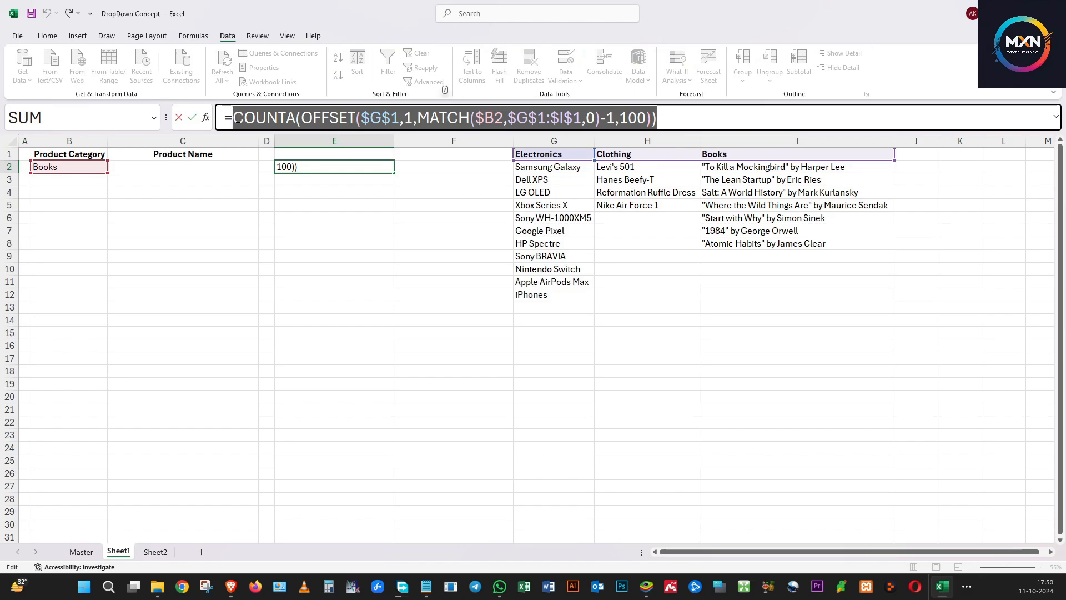
{"action": "key", "text": "Return"}
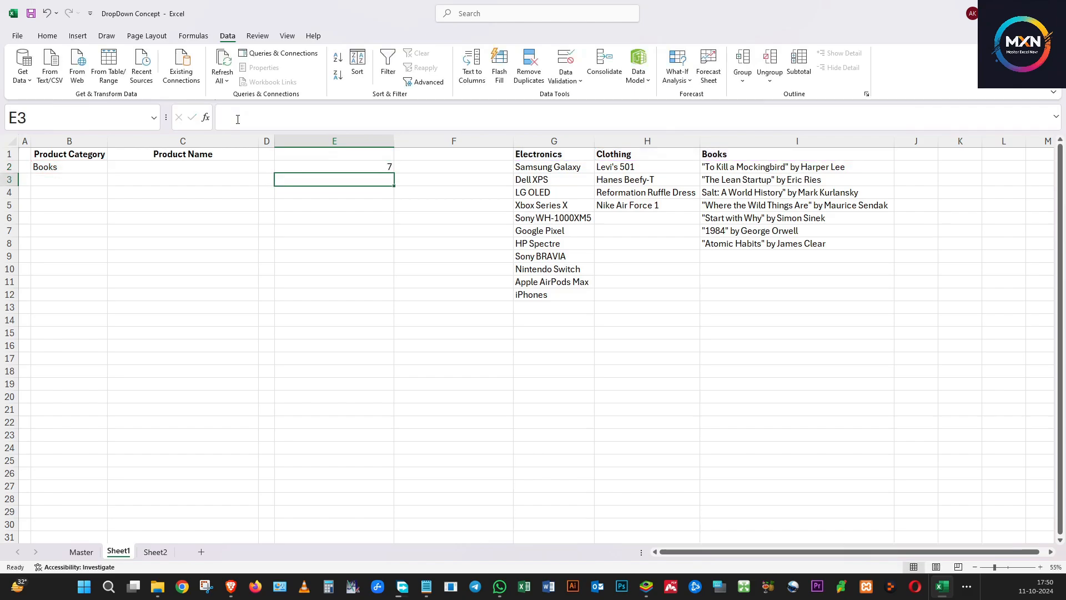
{"action": "left_click", "coordinate": [215, 166]}
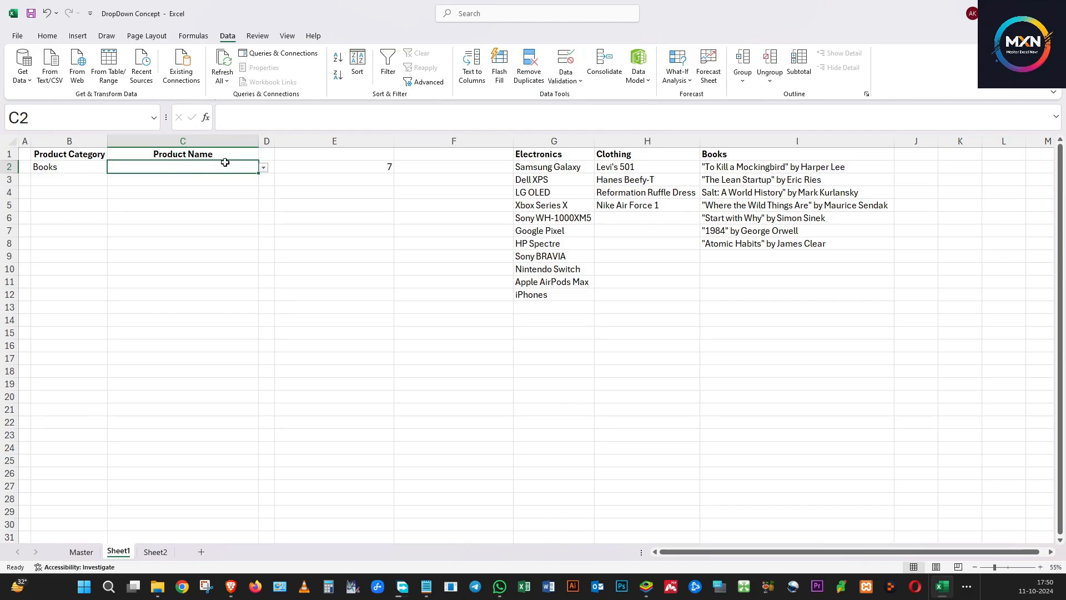
{"action": "left_click", "coordinate": [565, 60]}
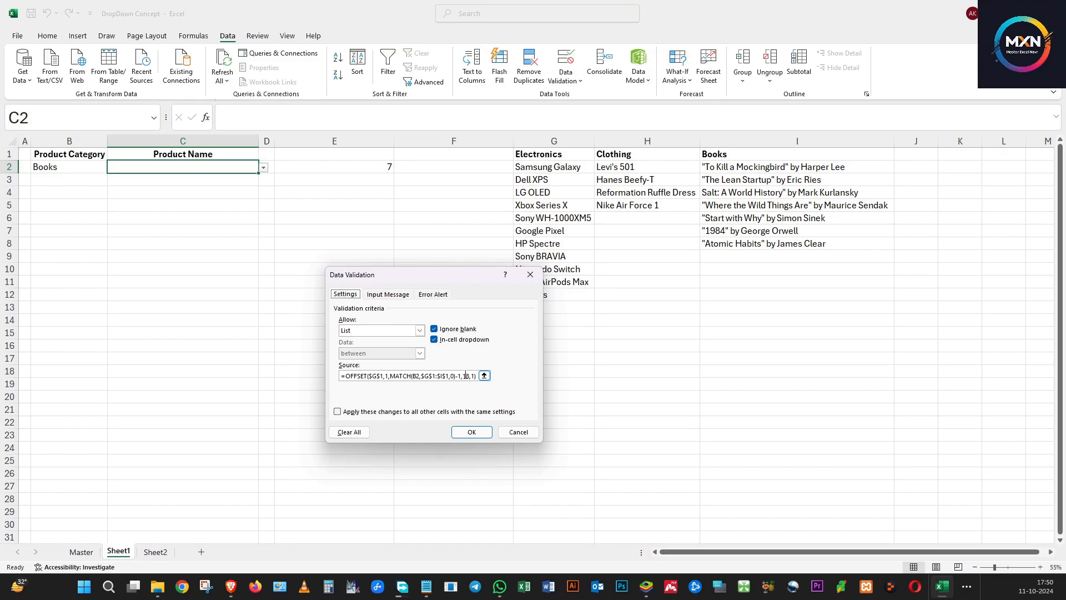
{"action": "left_click", "coordinate": [468, 376]}
{"action": "key", "text": "BackSpace"}
{"action": "key", "text": "BackSpace"}
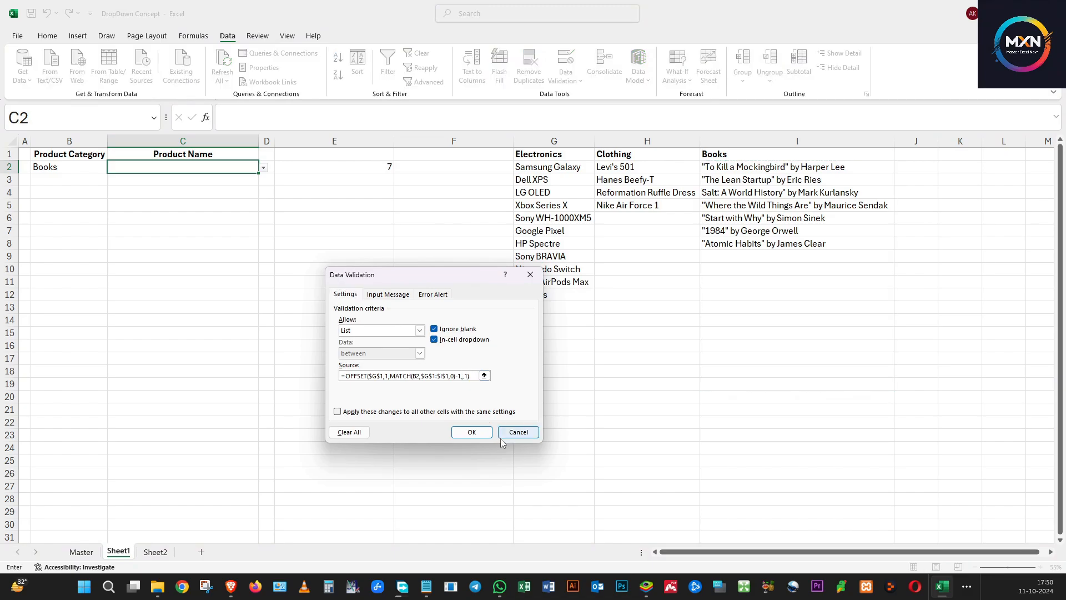
{"action": "type", "text": "COUNTA(OFFSET($G$1,1,MATCH($B2,$G$1:$I$1,0)-1,100)),"}
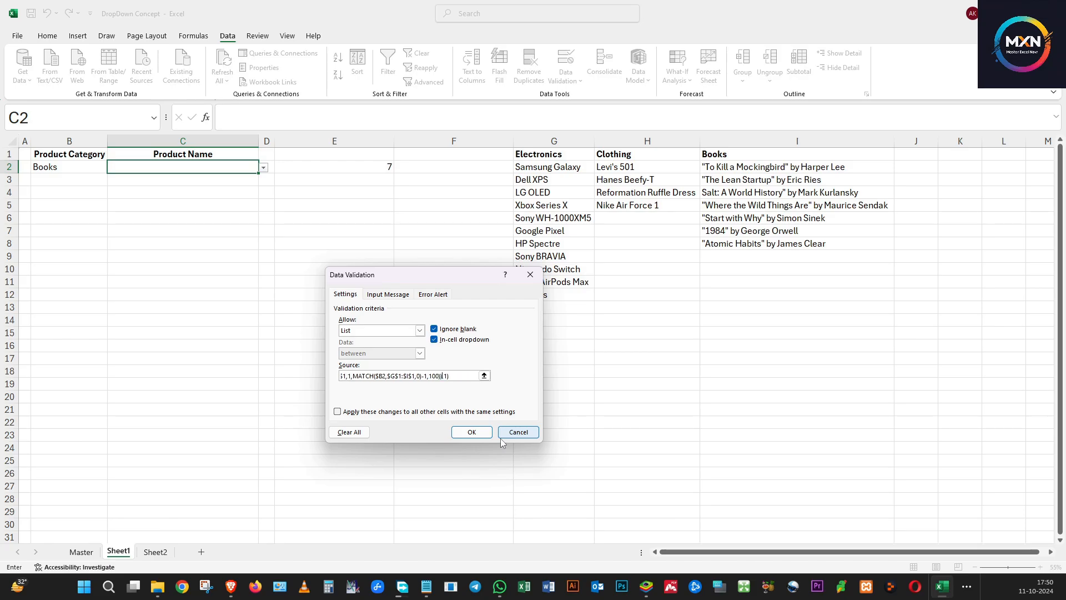
{"action": "left_click", "coordinate": [470, 432]}
Open C2's product drop-down to check the Books list
{"action": "left_click", "coordinate": [181, 208]}
{"action": "left_click", "coordinate": [90, 164]}
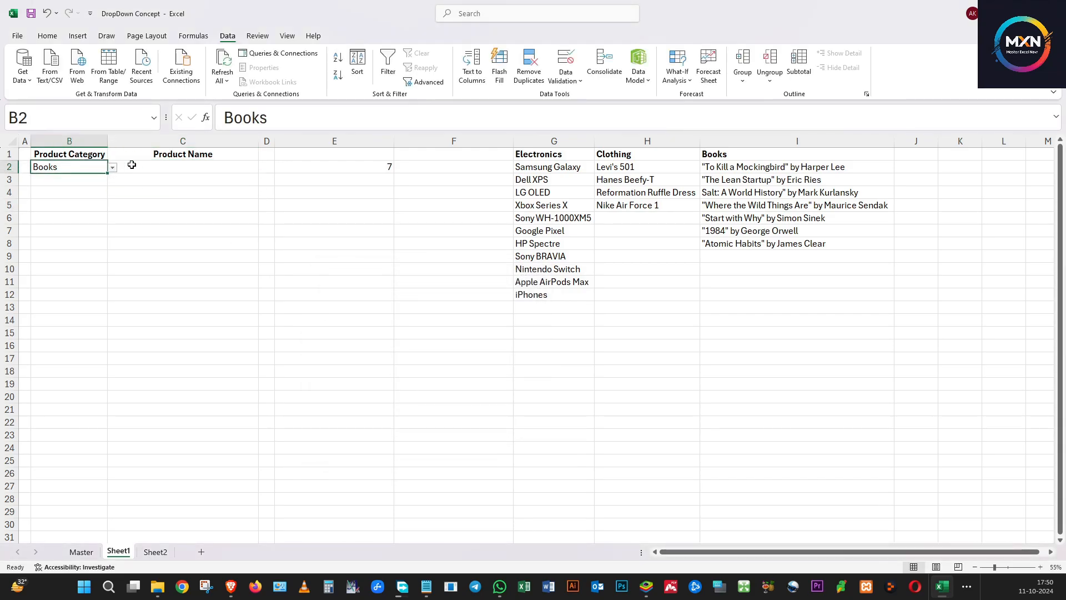
{"action": "left_click", "coordinate": [219, 168]}
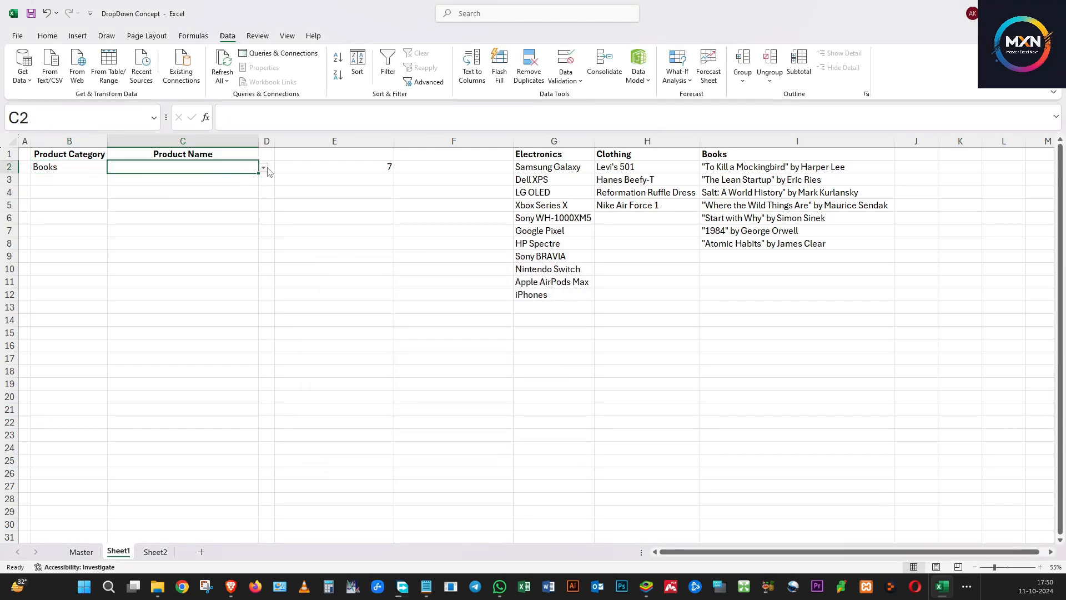
{"action": "left_click", "coordinate": [264, 167]}
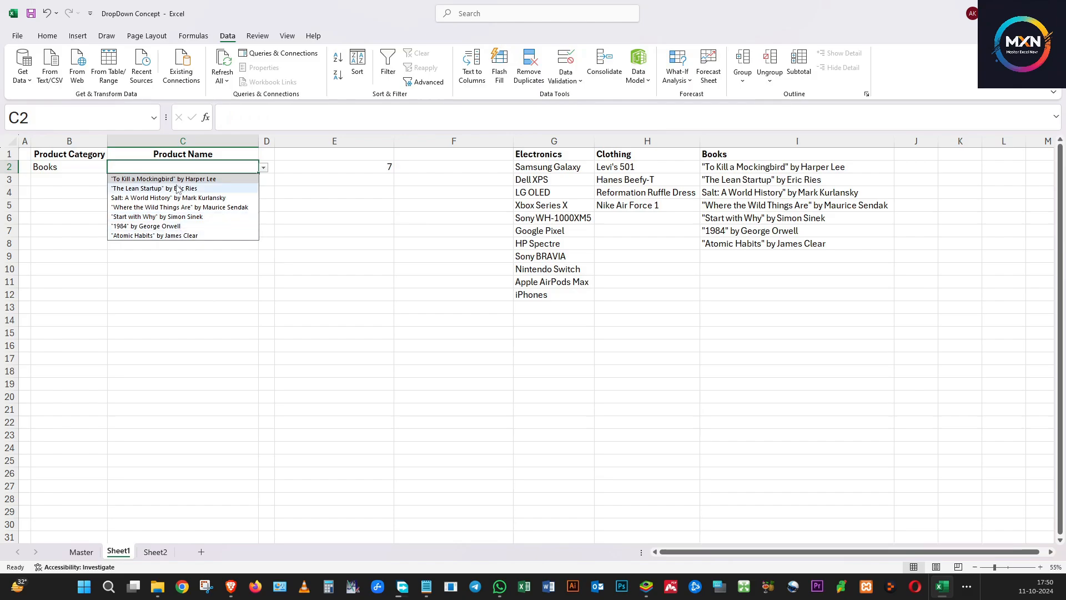
Switch B2 to Clothing and open C2's product drop-down to check its items
{"action": "left_click", "coordinate": [86, 165]}
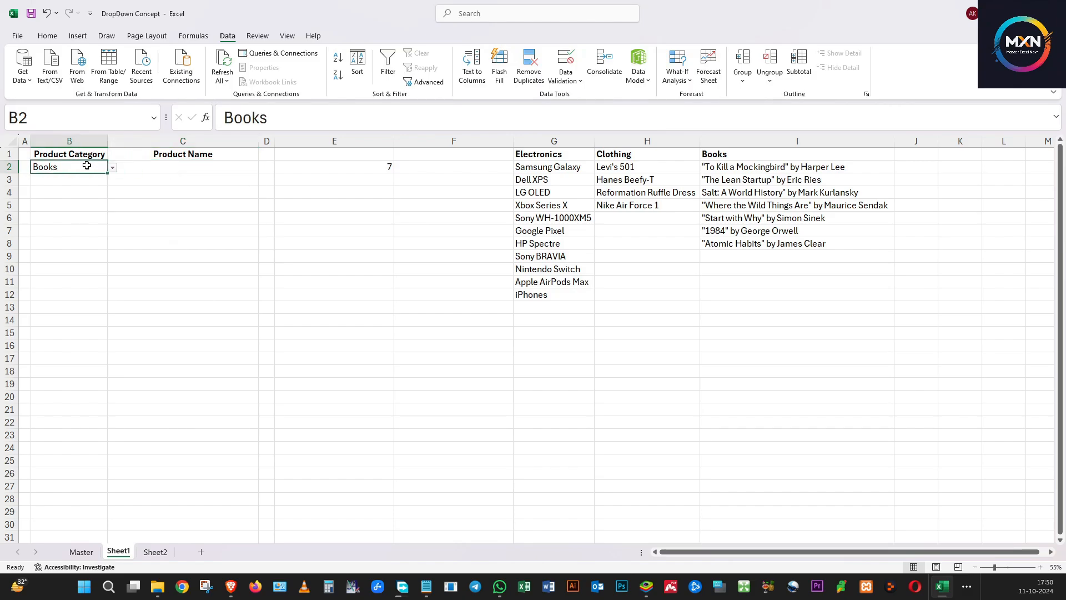
{"action": "left_click", "coordinate": [112, 168]}
{"action": "left_click", "coordinate": [83, 187]}
{"action": "left_click", "coordinate": [189, 170]}
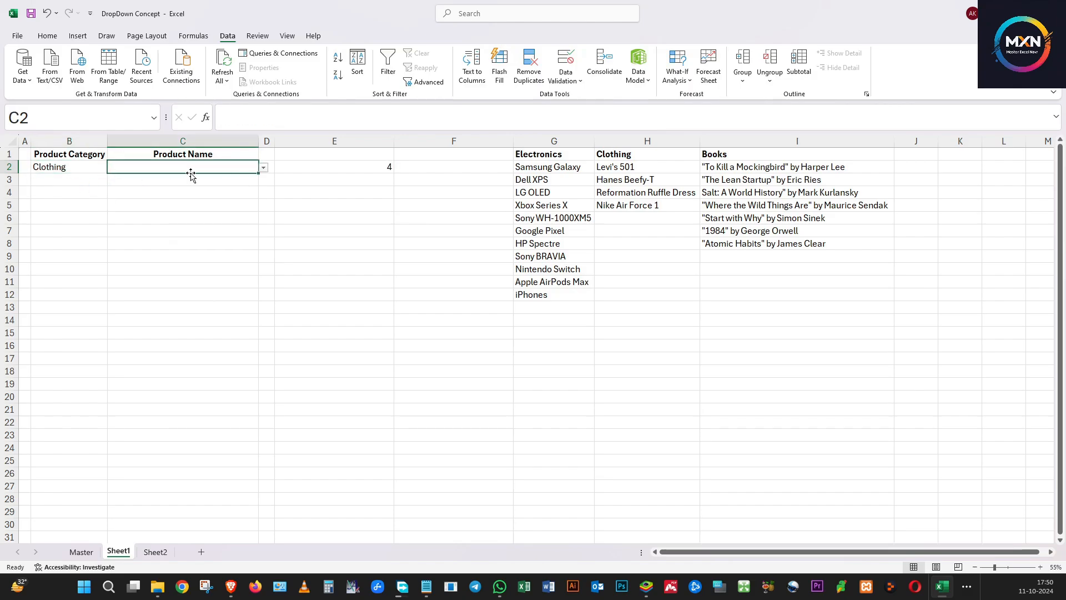
{"action": "left_click", "coordinate": [263, 167]}
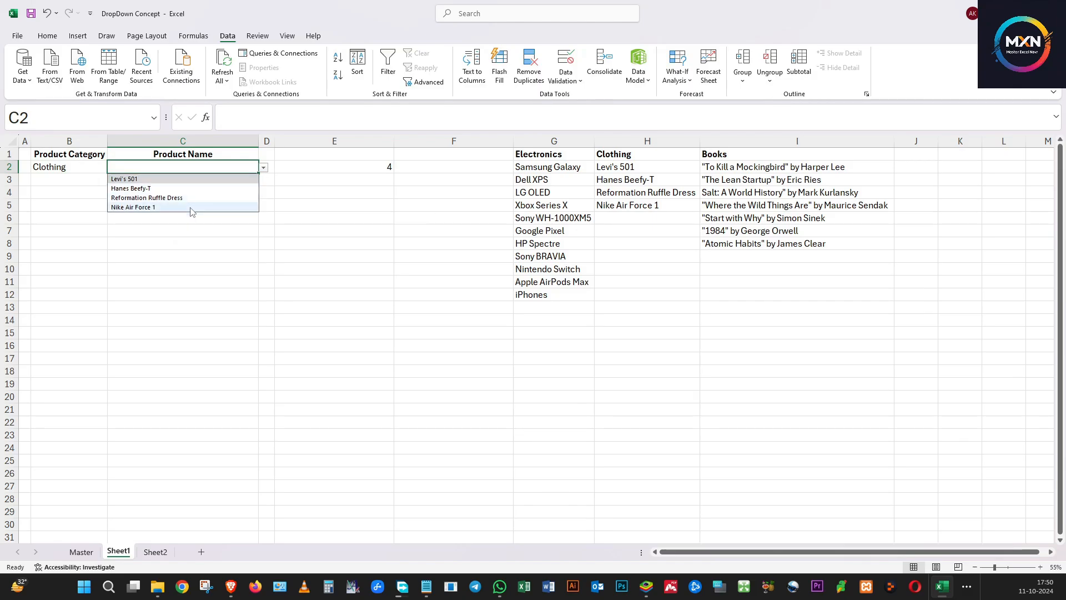
Switch B2 to Electronics and open C2's product drop-down to check its items
{"action": "left_click", "coordinate": [81, 168]}
{"action": "left_click", "coordinate": [112, 168]}
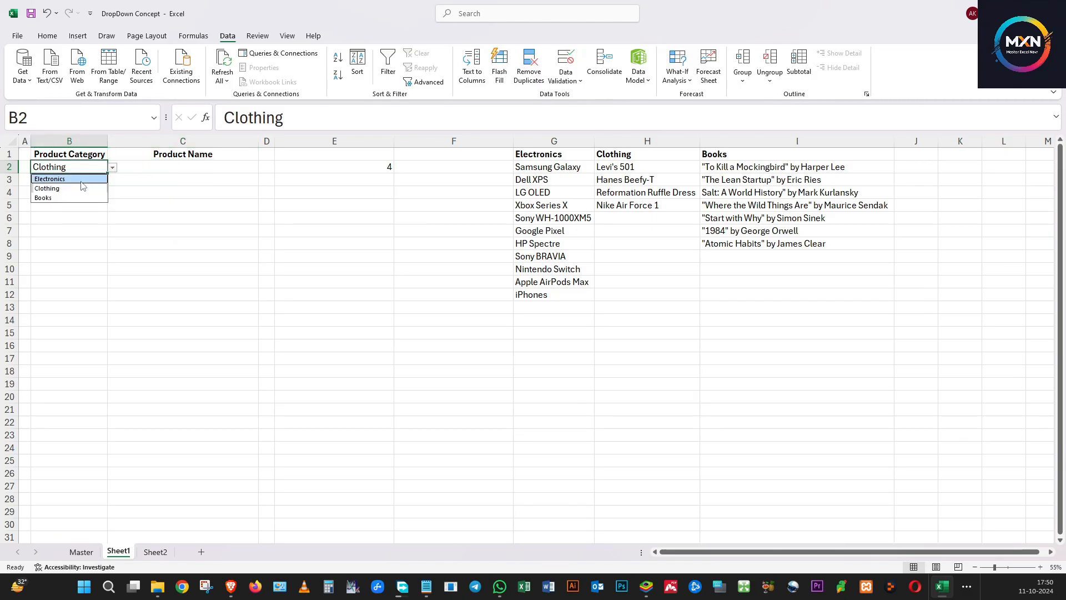
{"action": "left_click", "coordinate": [84, 178]}
{"action": "left_click", "coordinate": [229, 168]}
{"action": "left_click", "coordinate": [264, 168]}
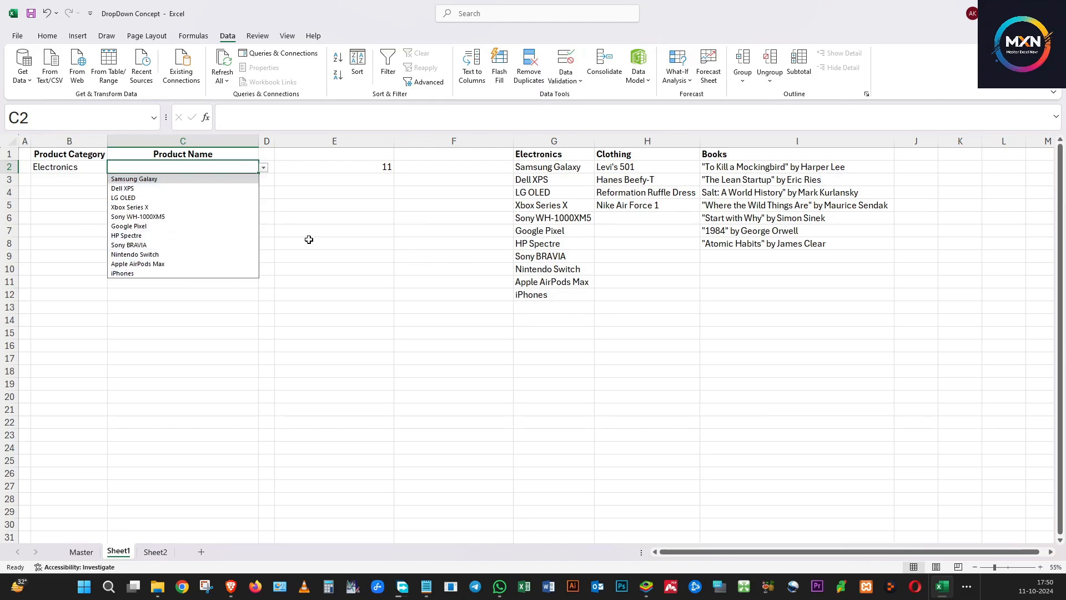
{"action": "left_click", "coordinate": [383, 257]}
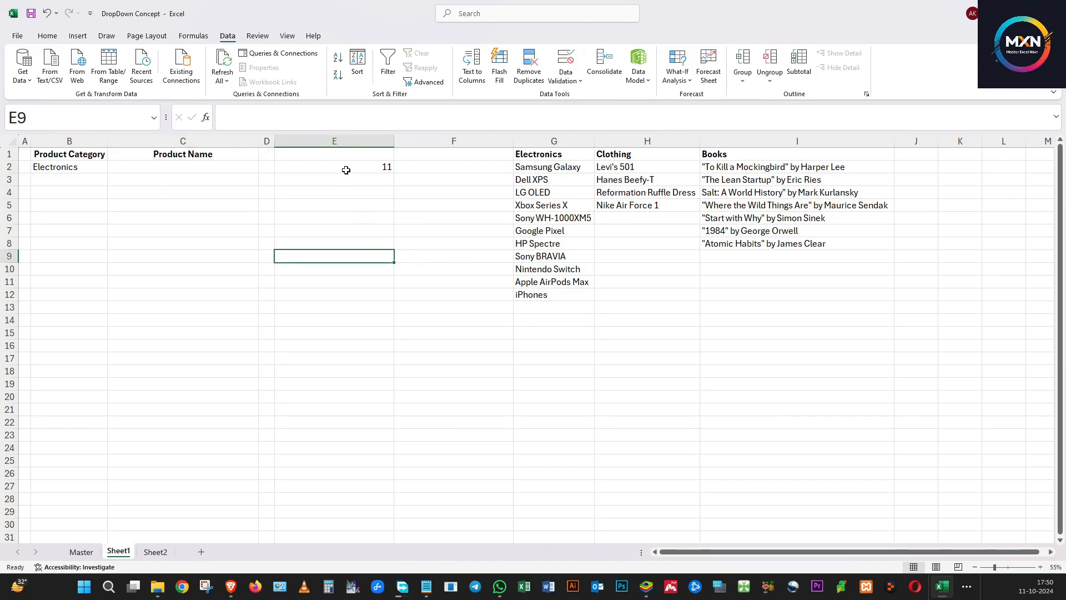
Delete the helper COUNTA formula from E2
{"action": "left_click", "coordinate": [347, 169]}
{"action": "key", "text": "Delete"}
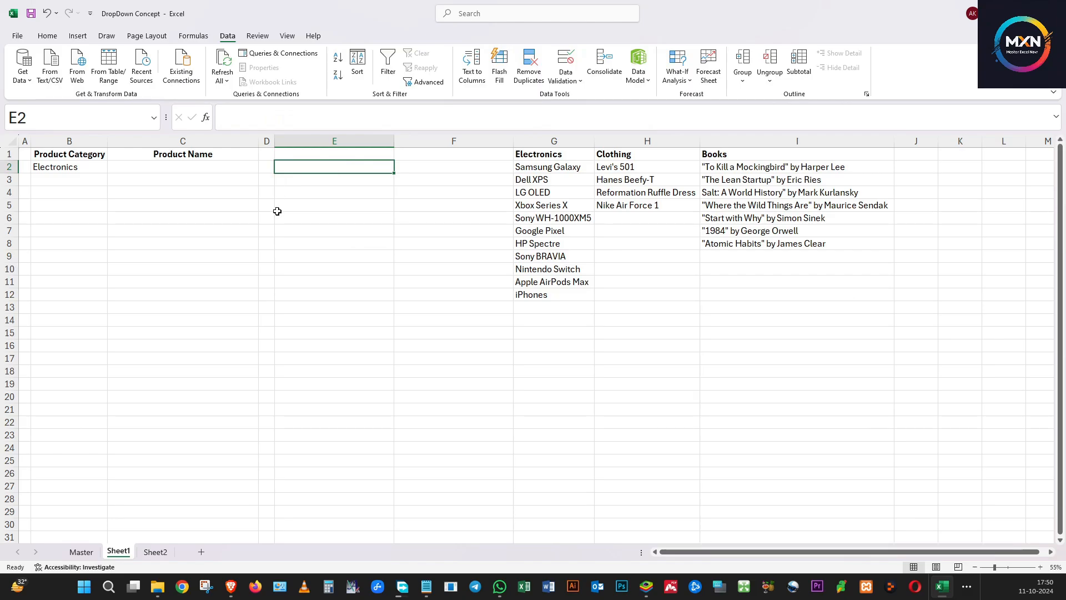